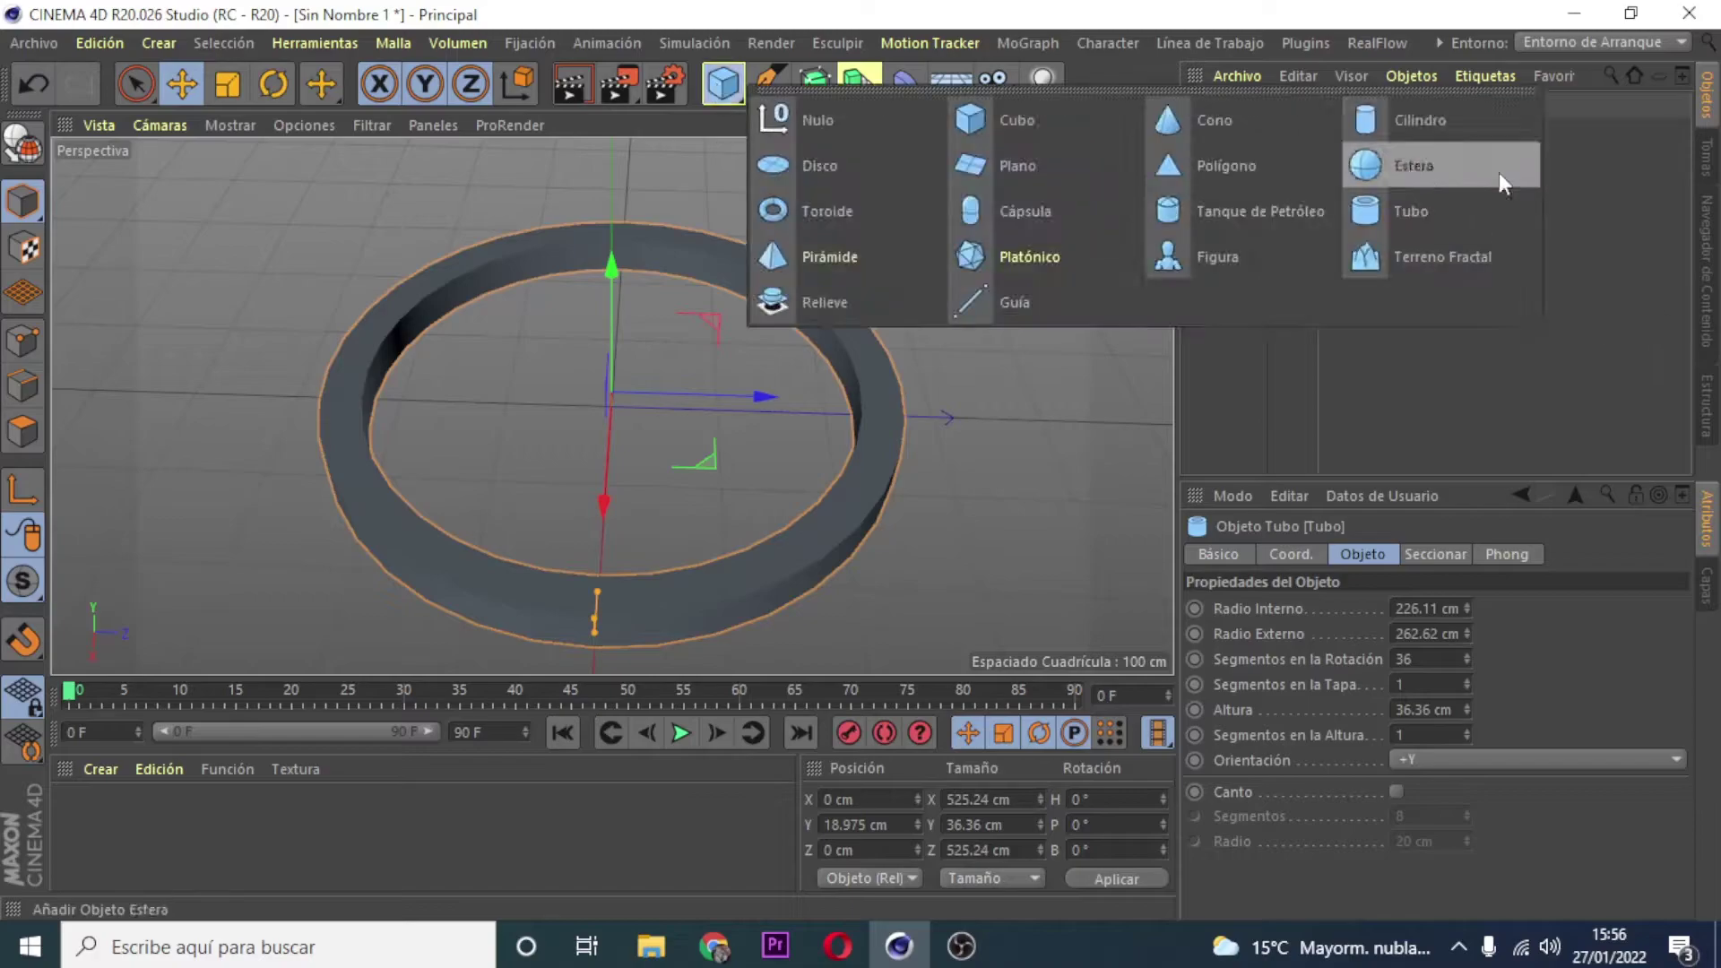
# Step: Add a flat cylinder disc for the dial and raise the ring tube's segments to 1000
pyautogui.moveTo(721, 90); pyautogui.dragTo(1493, 164)
pyautogui.moveTo(615, 401); pyautogui.dragTo(616, 620)
pyautogui.click(619, 627)
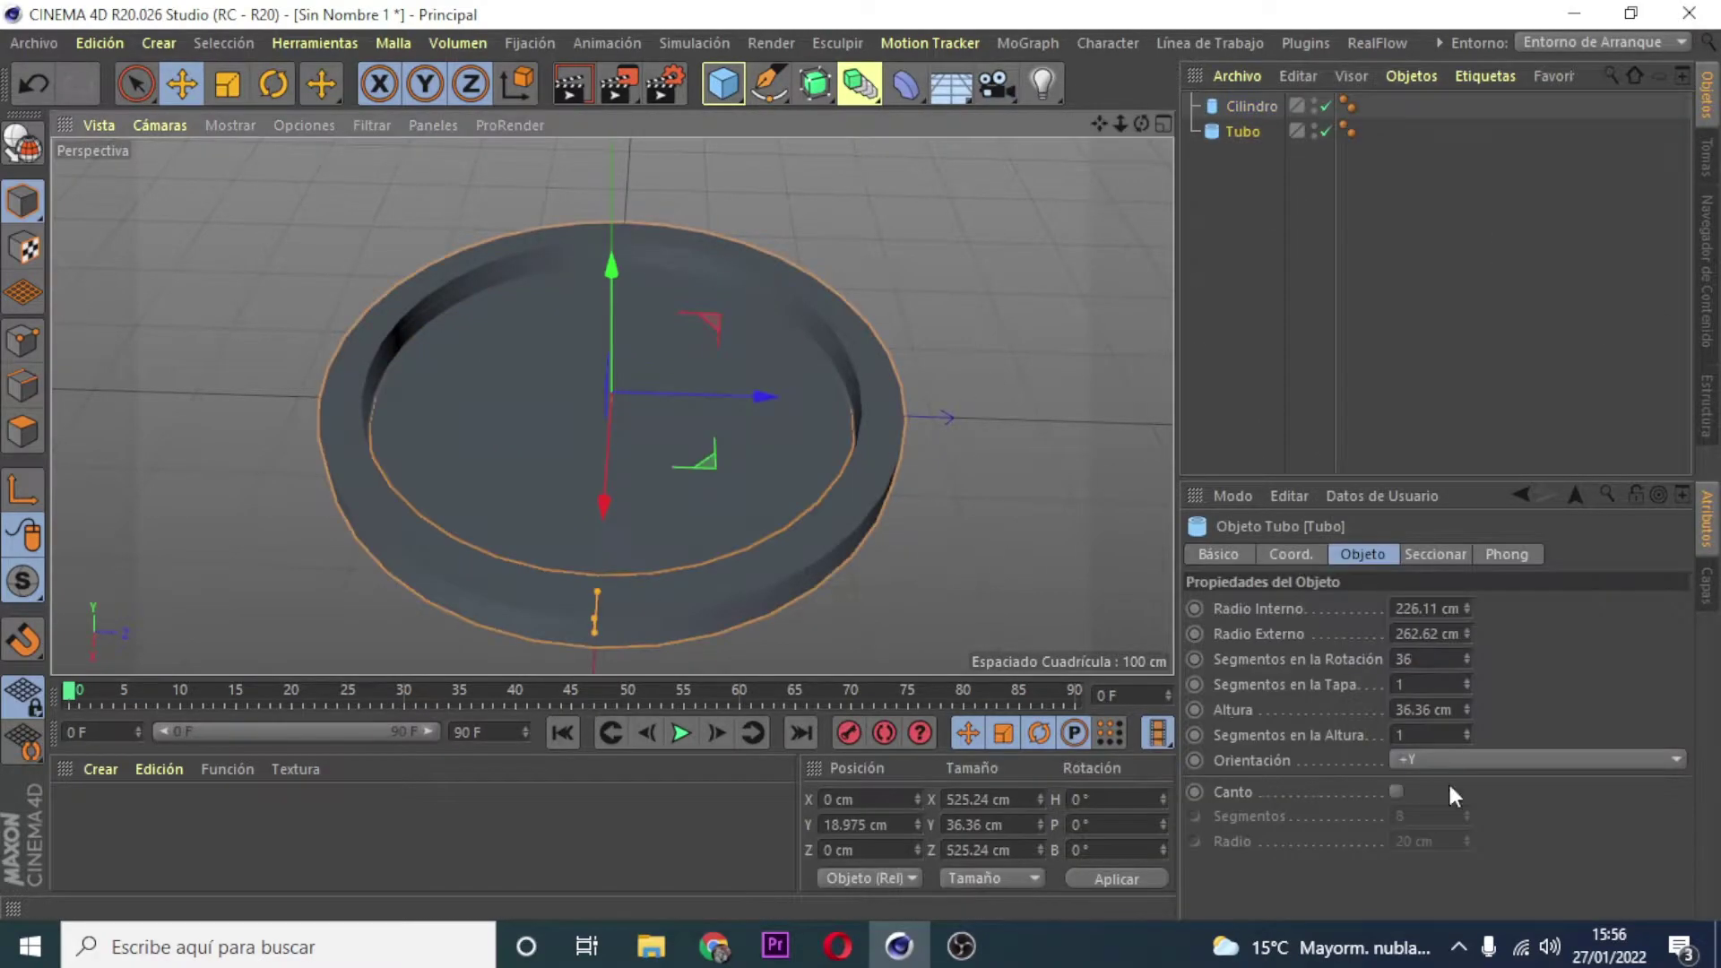
pyautogui.moveTo(1466, 684); pyautogui.dragTo(1406, 555)
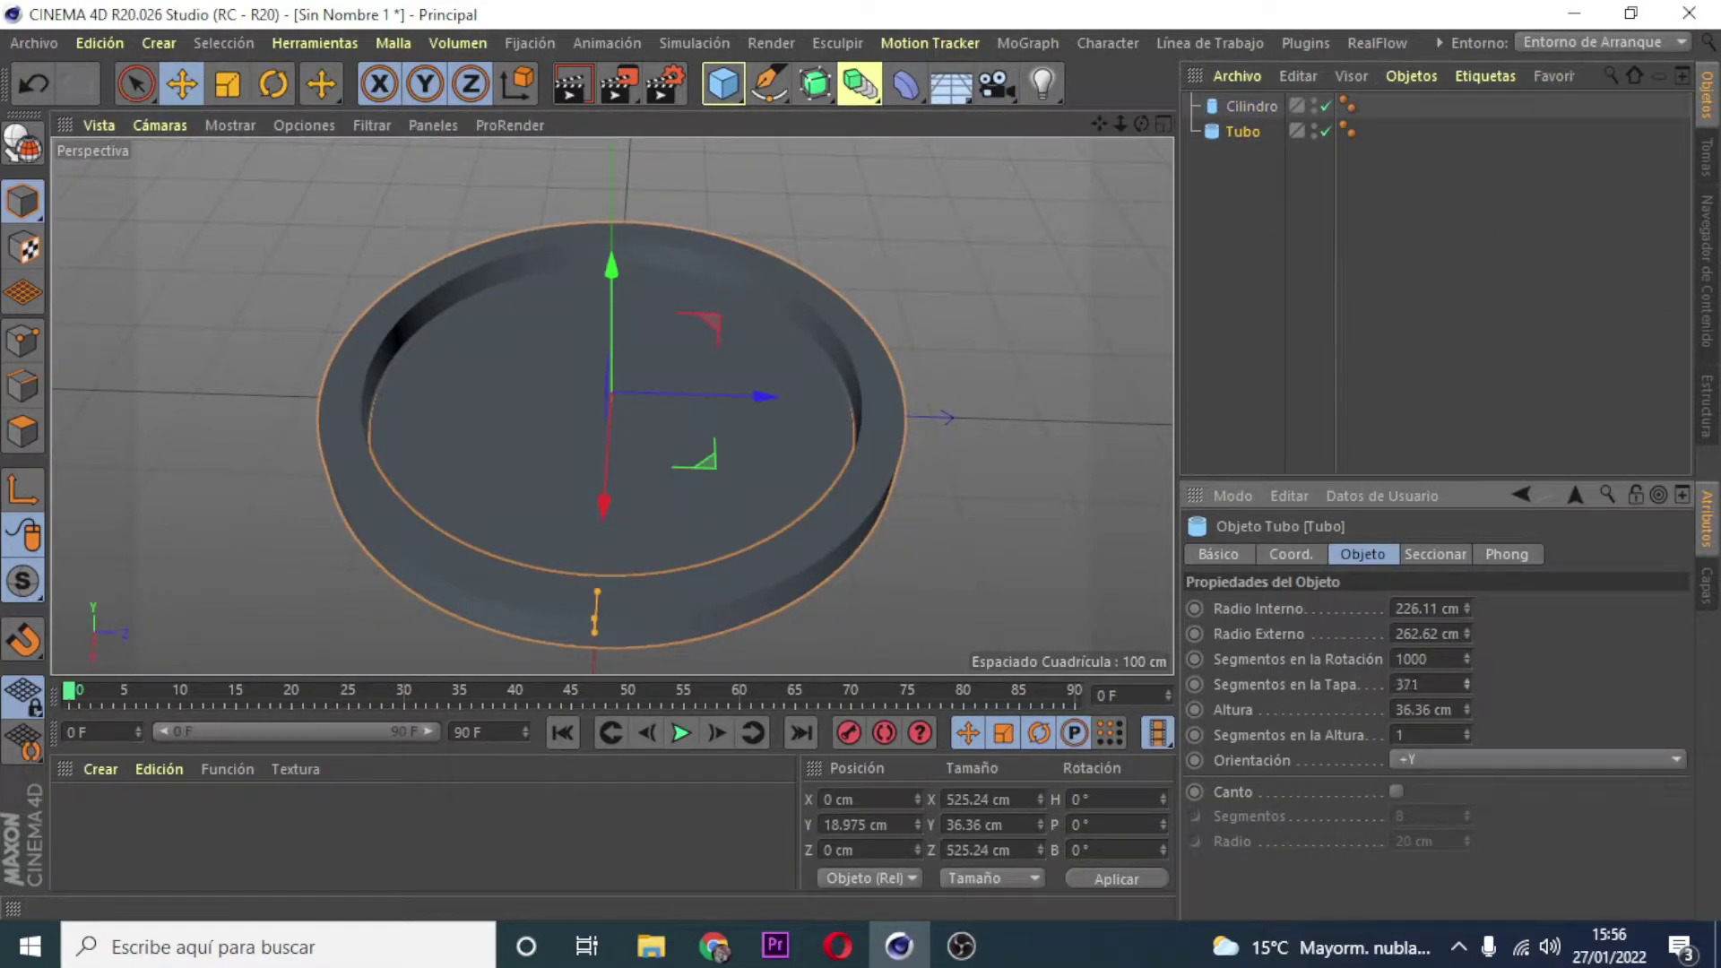
# Step: Give the ring tube a 4.18 cm fillet, and add a camera and a small central sphere
pyautogui.click(1396, 792)
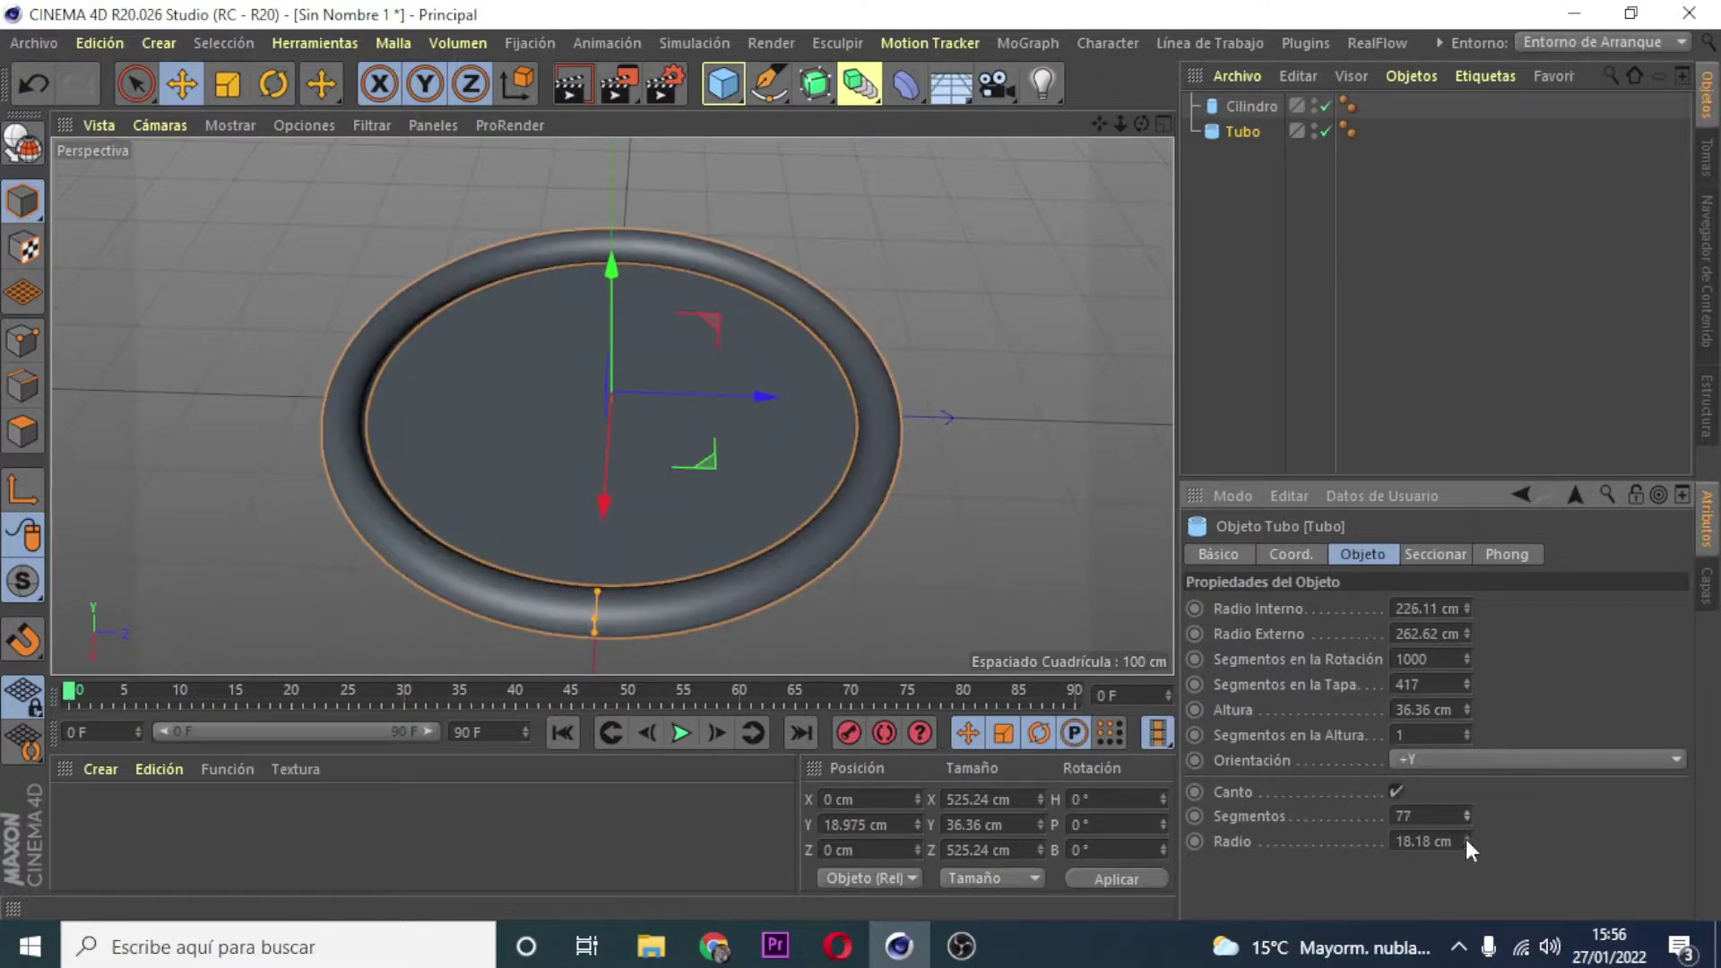
pyautogui.moveTo(1466, 839); pyautogui.dragTo(1465, 852)
pyautogui.scroll(3, 526, 518)
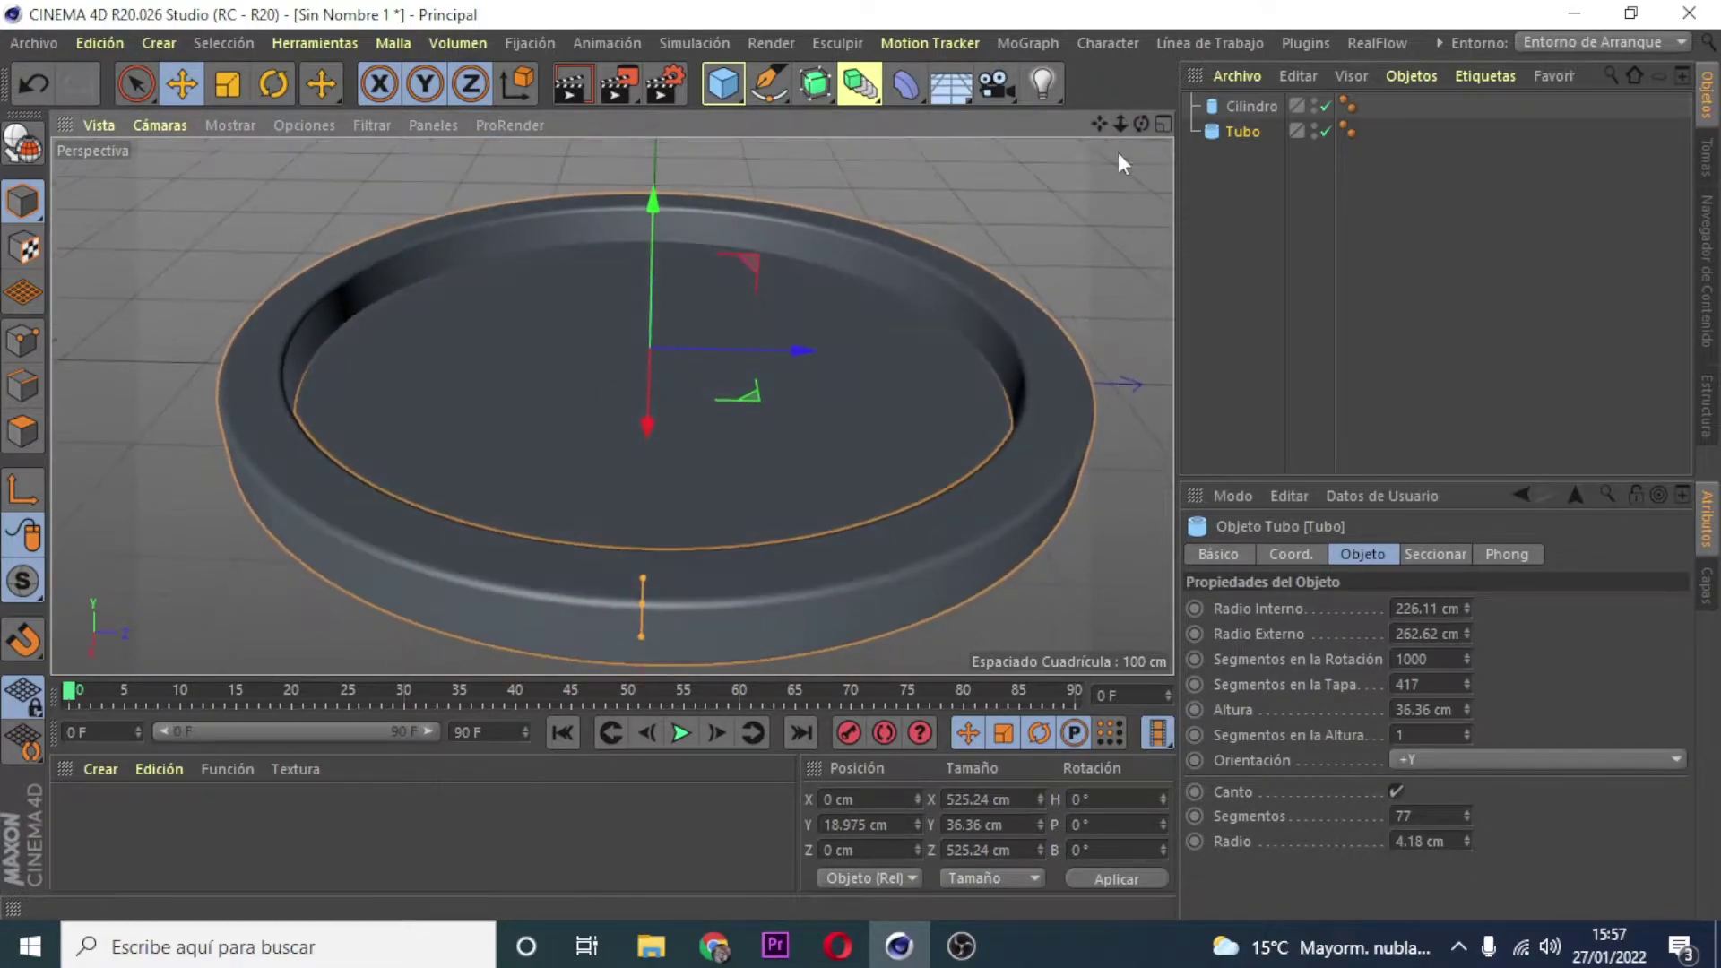
pyautogui.click(995, 84)
pyautogui.moveTo(722, 83); pyautogui.dragTo(1434, 156)
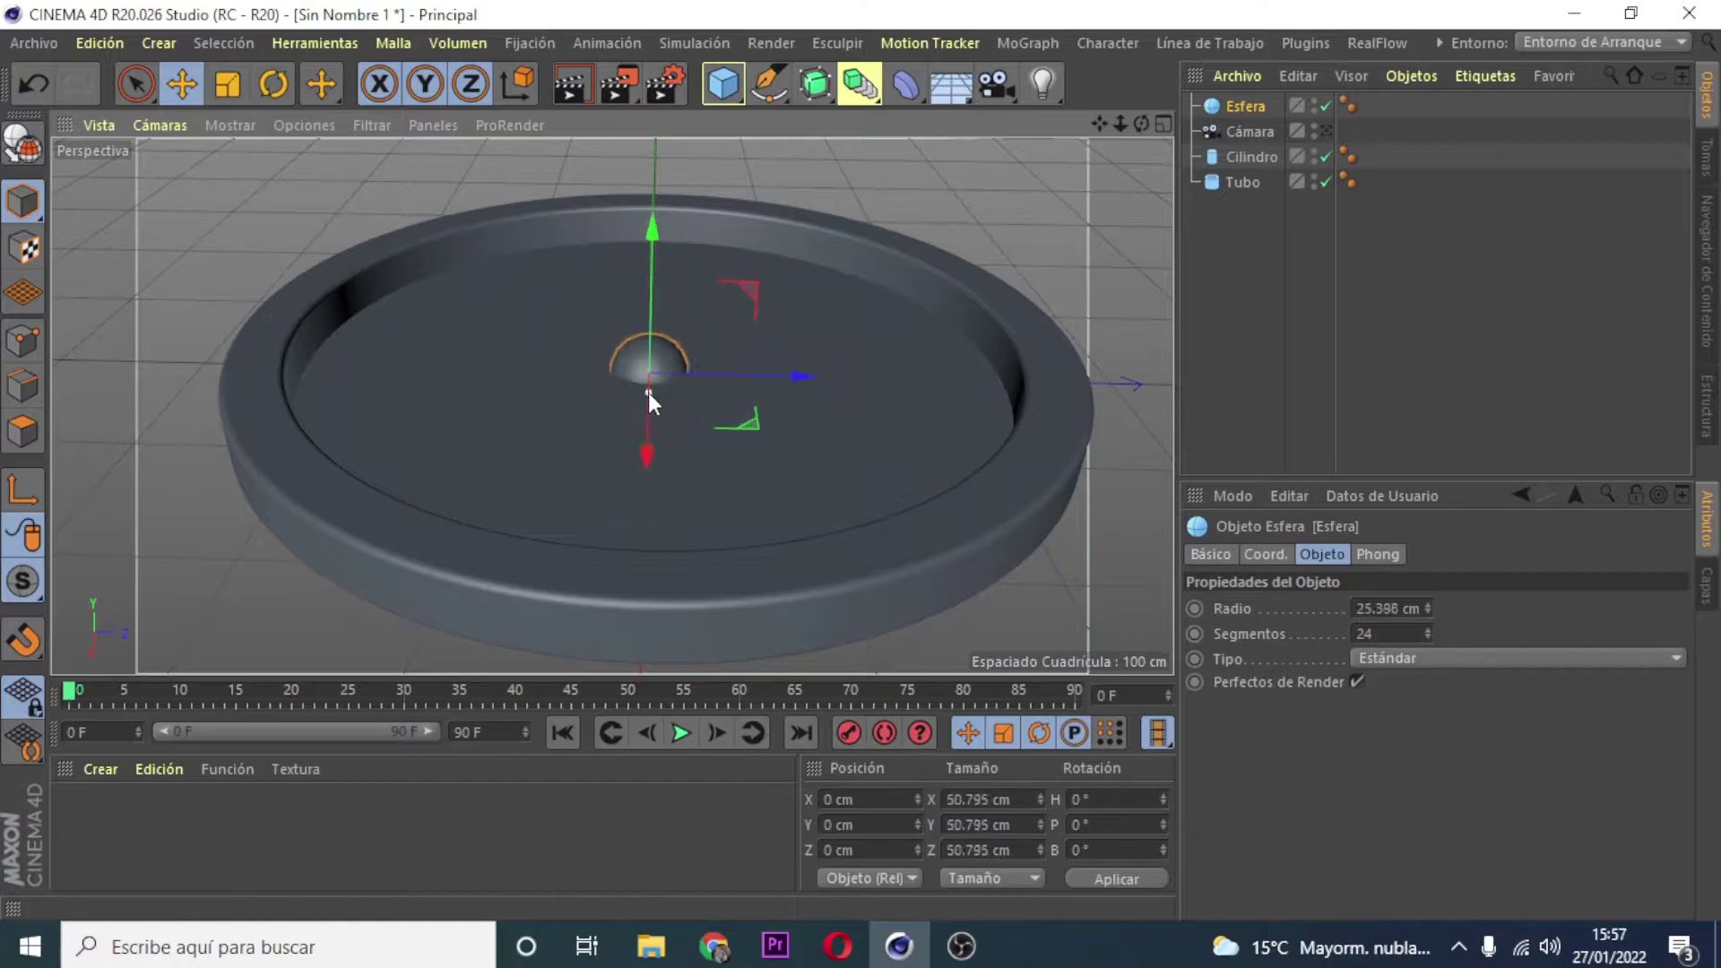
# Step: Clone the sphere with a MoGraph Matrix: radius 193 cm, count 11
pyautogui.click(859, 84)
pyautogui.keyDown('alt'); pyautogui.click(1001, 115); pyautogui.keyUp('alt')
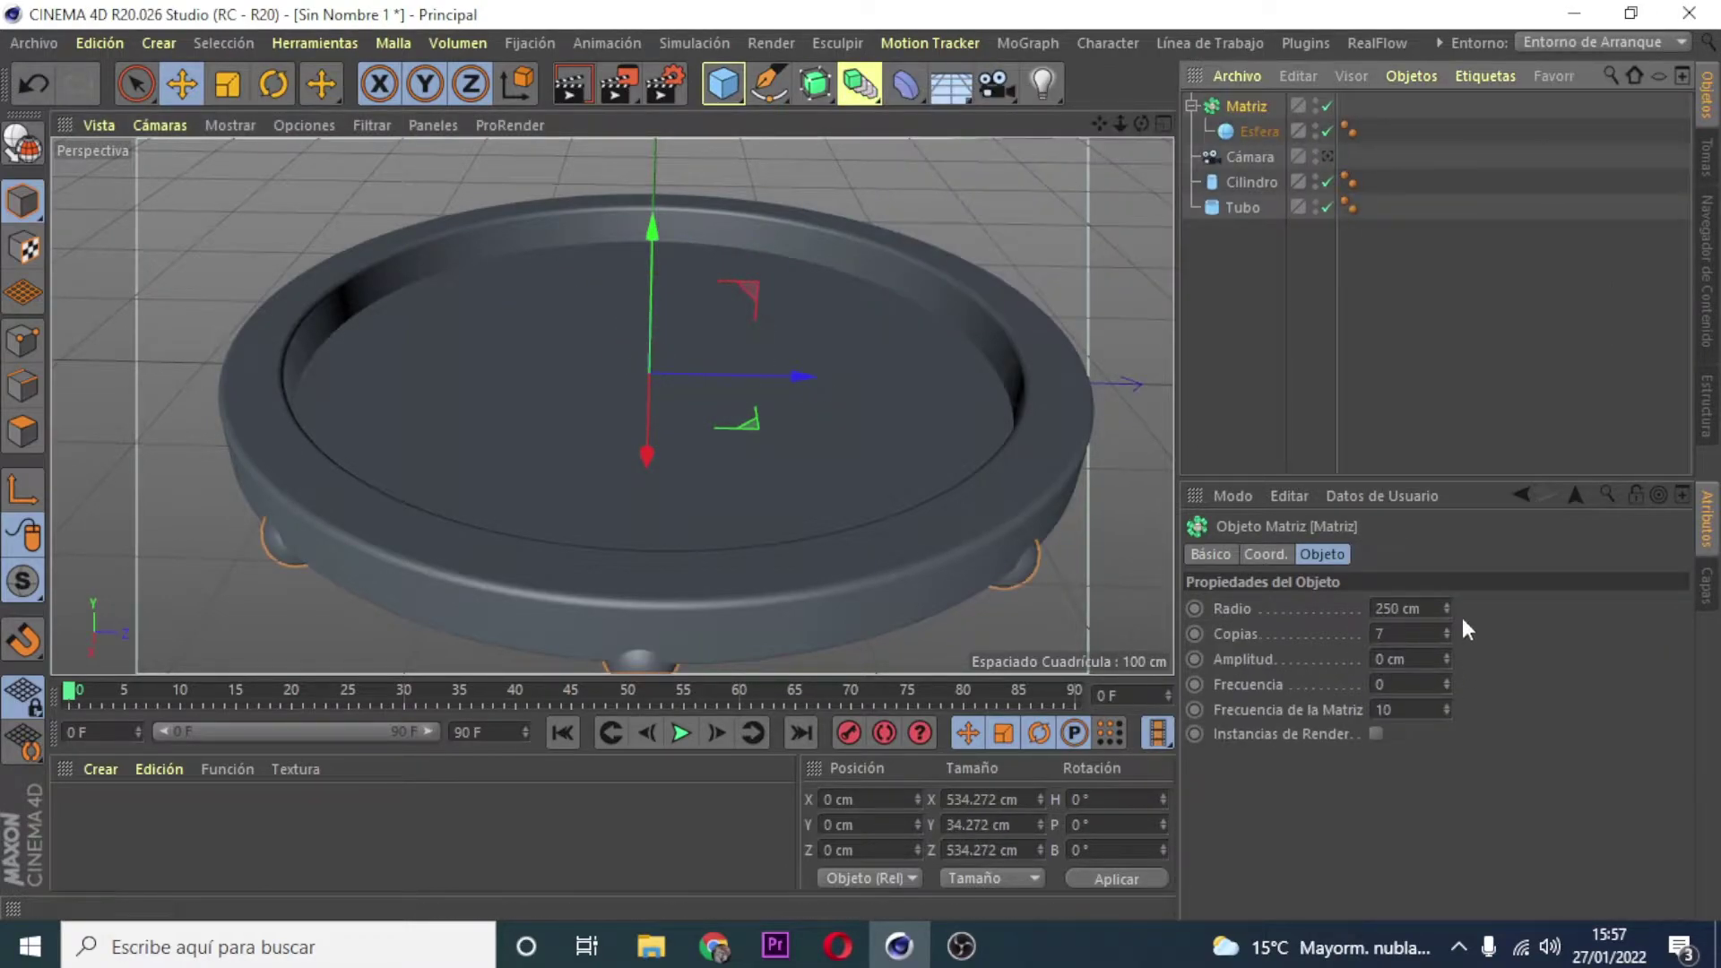
pyautogui.moveTo(1461, 627); pyautogui.dragTo(1444, 599)
pyautogui.middleClick(1118, 149)
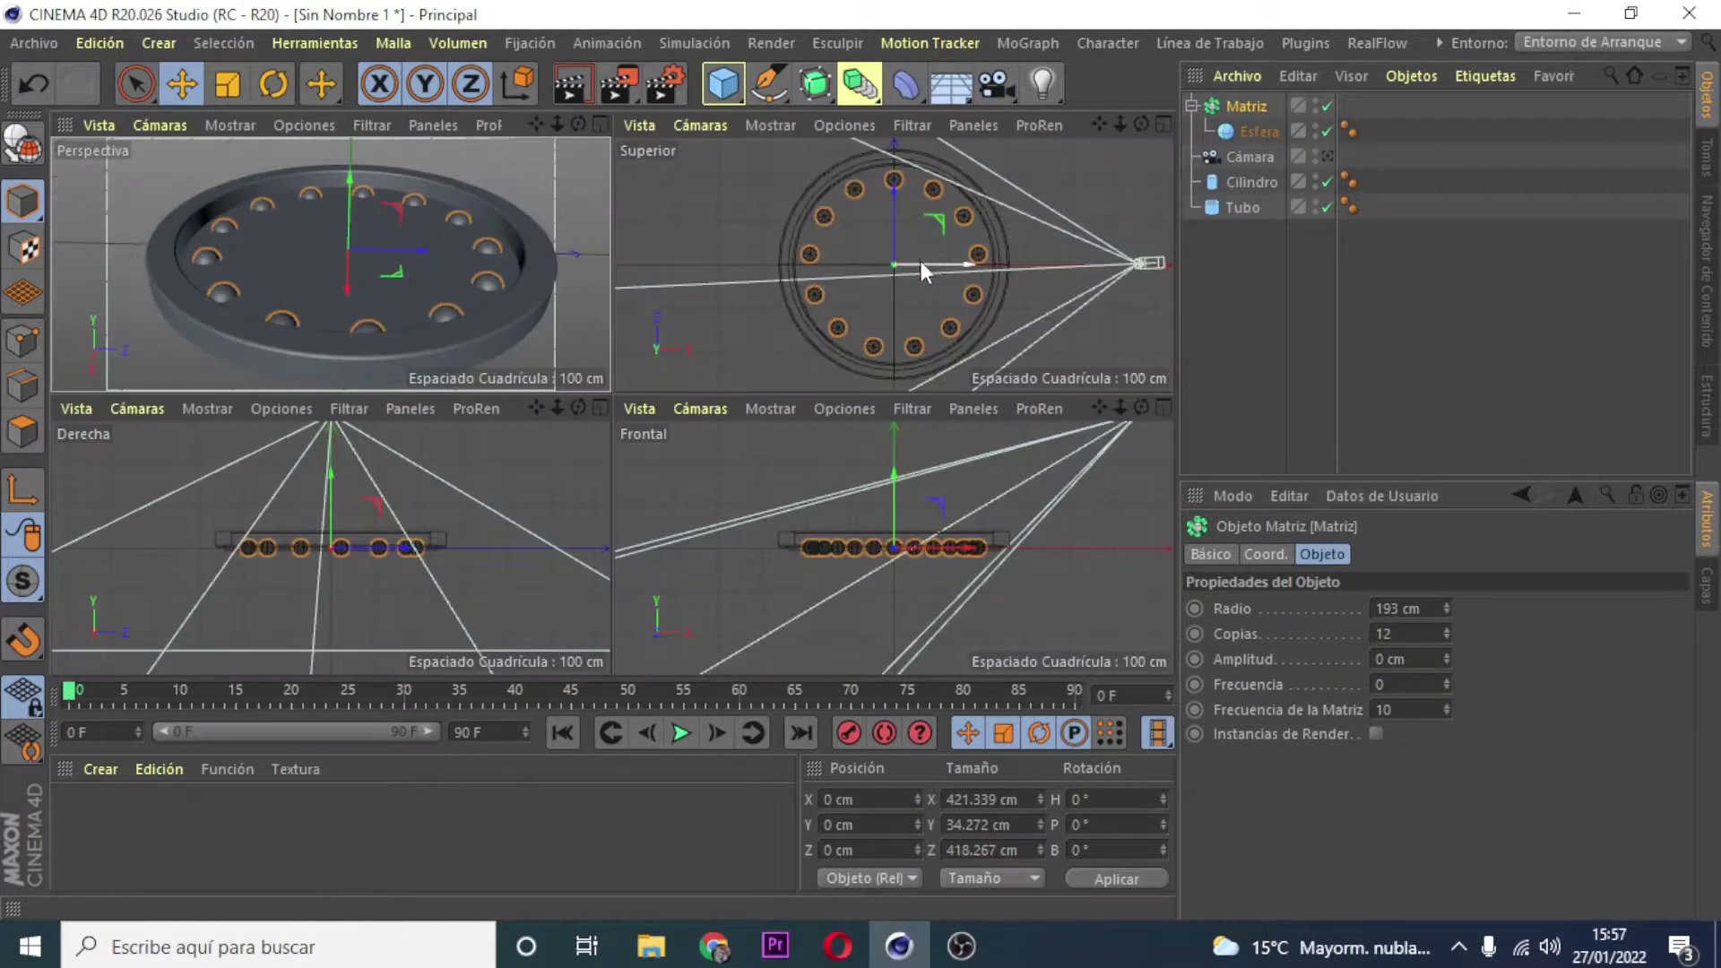
pyautogui.hotkey('ctrl', 'z')
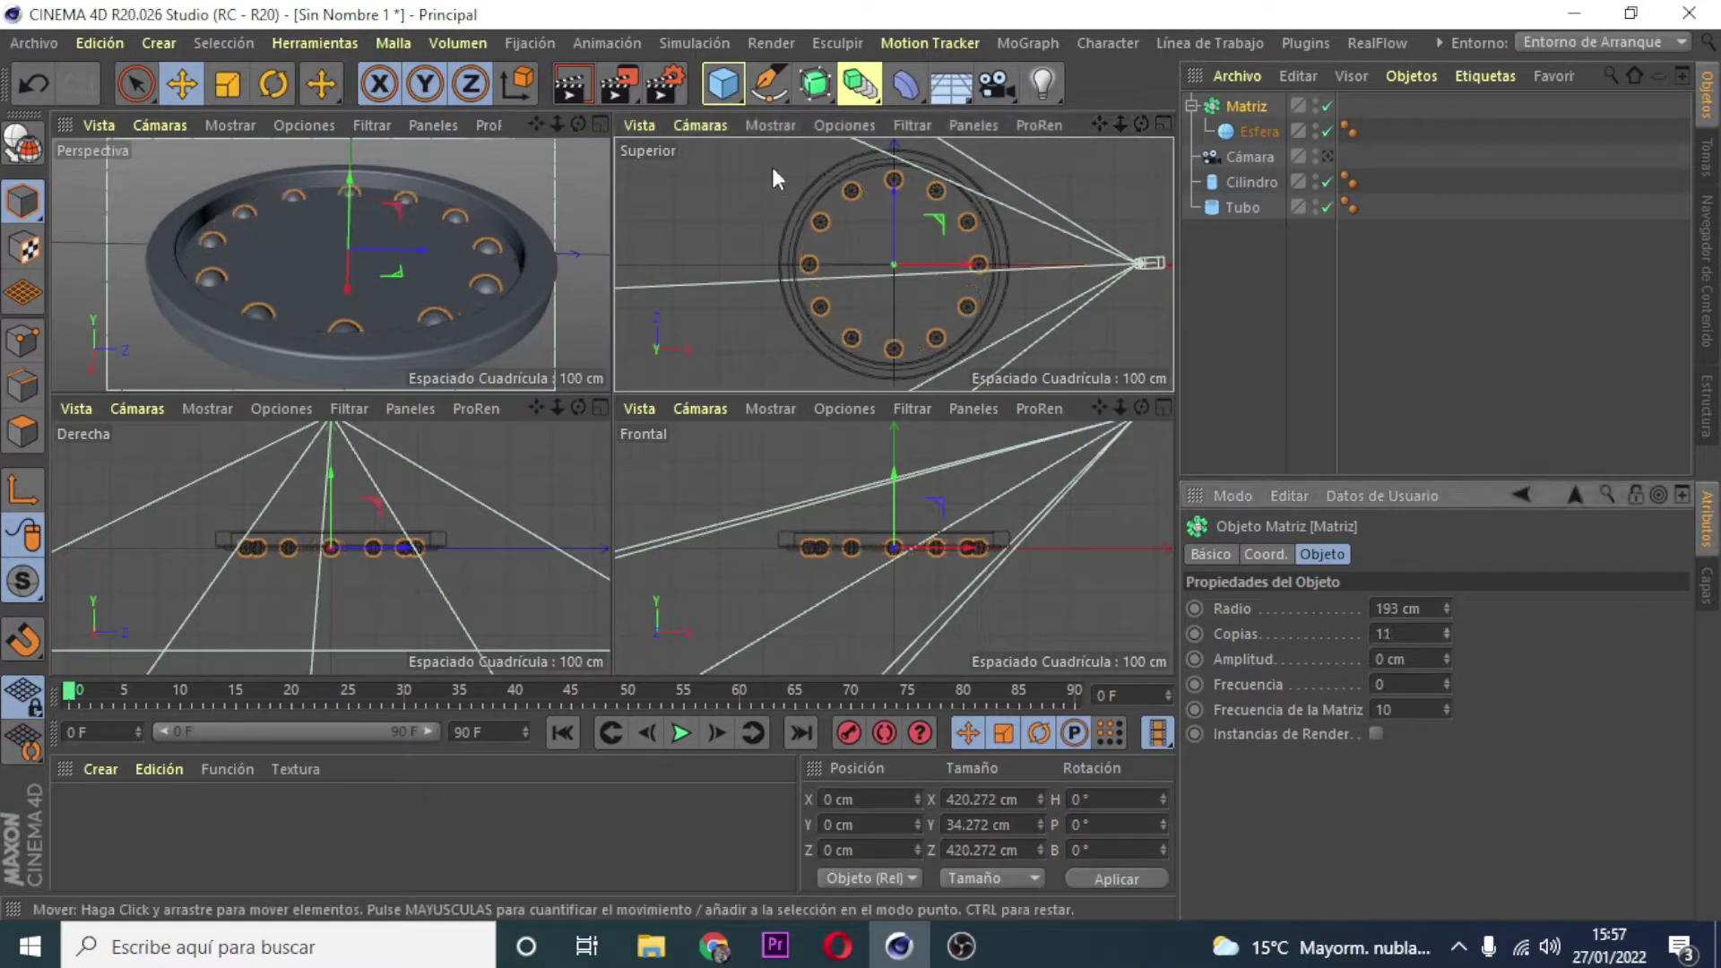
# Step: Check the sphere and Matrix objects in the single Perspective view, then clear the selection
pyautogui.click(1213, 346)
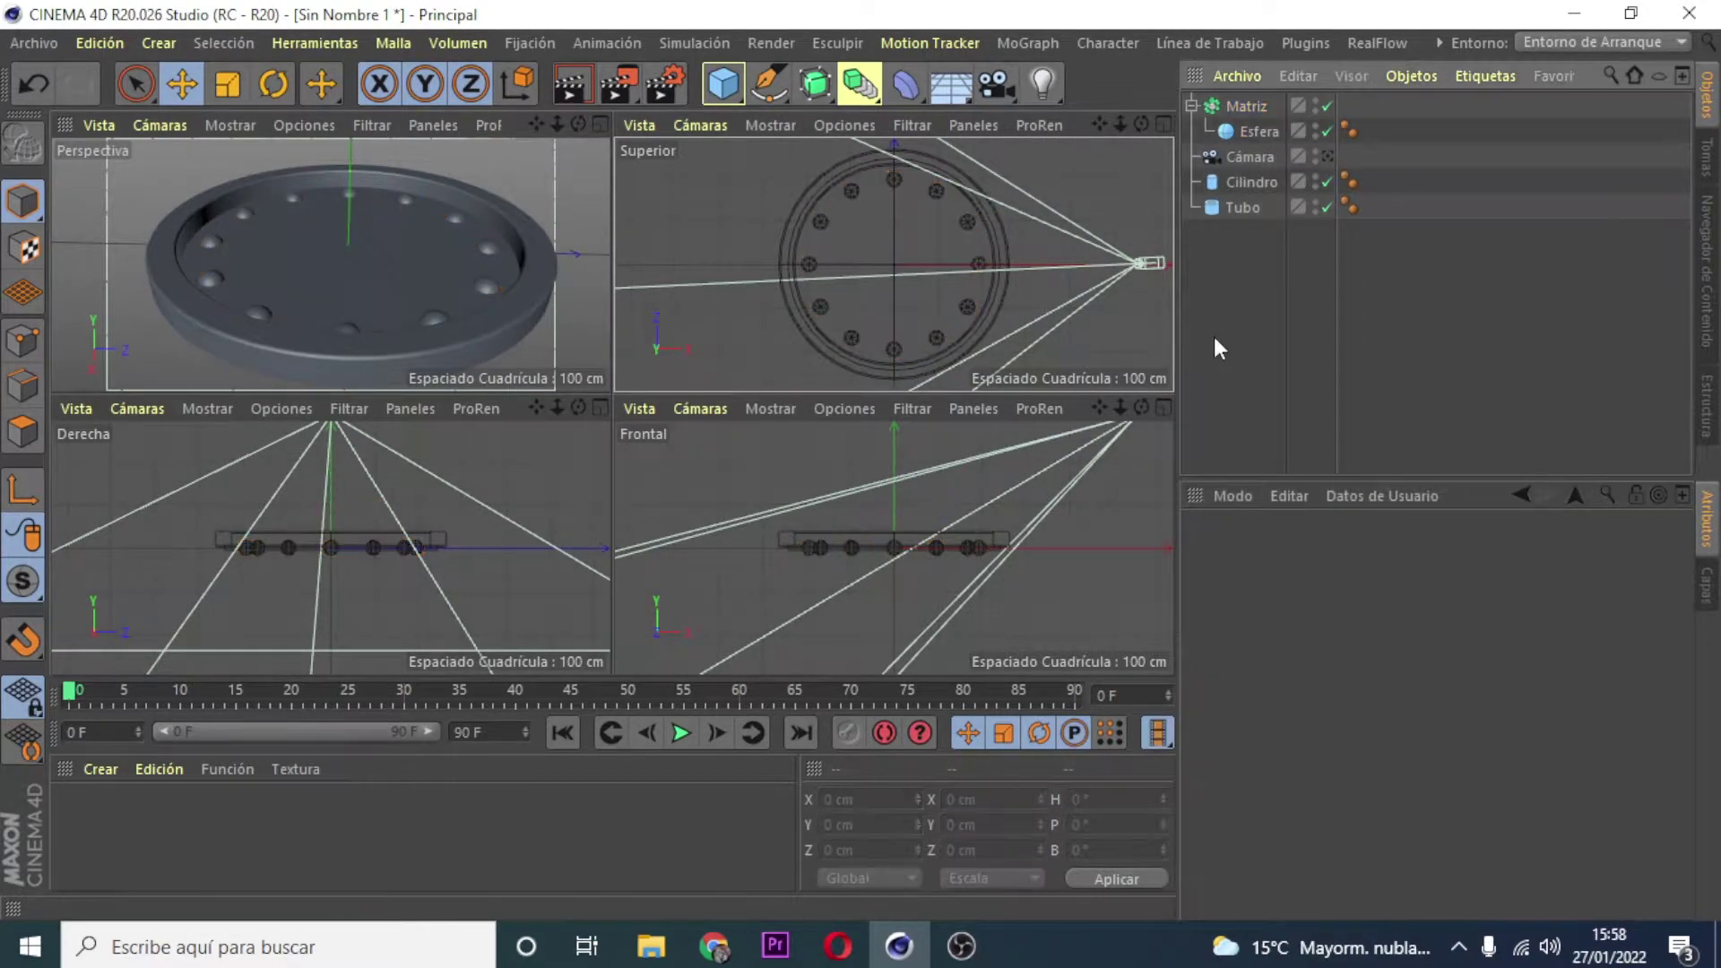
pyautogui.click(234, 212)
pyautogui.middleClick(234, 211)
pyautogui.click(652, 283)
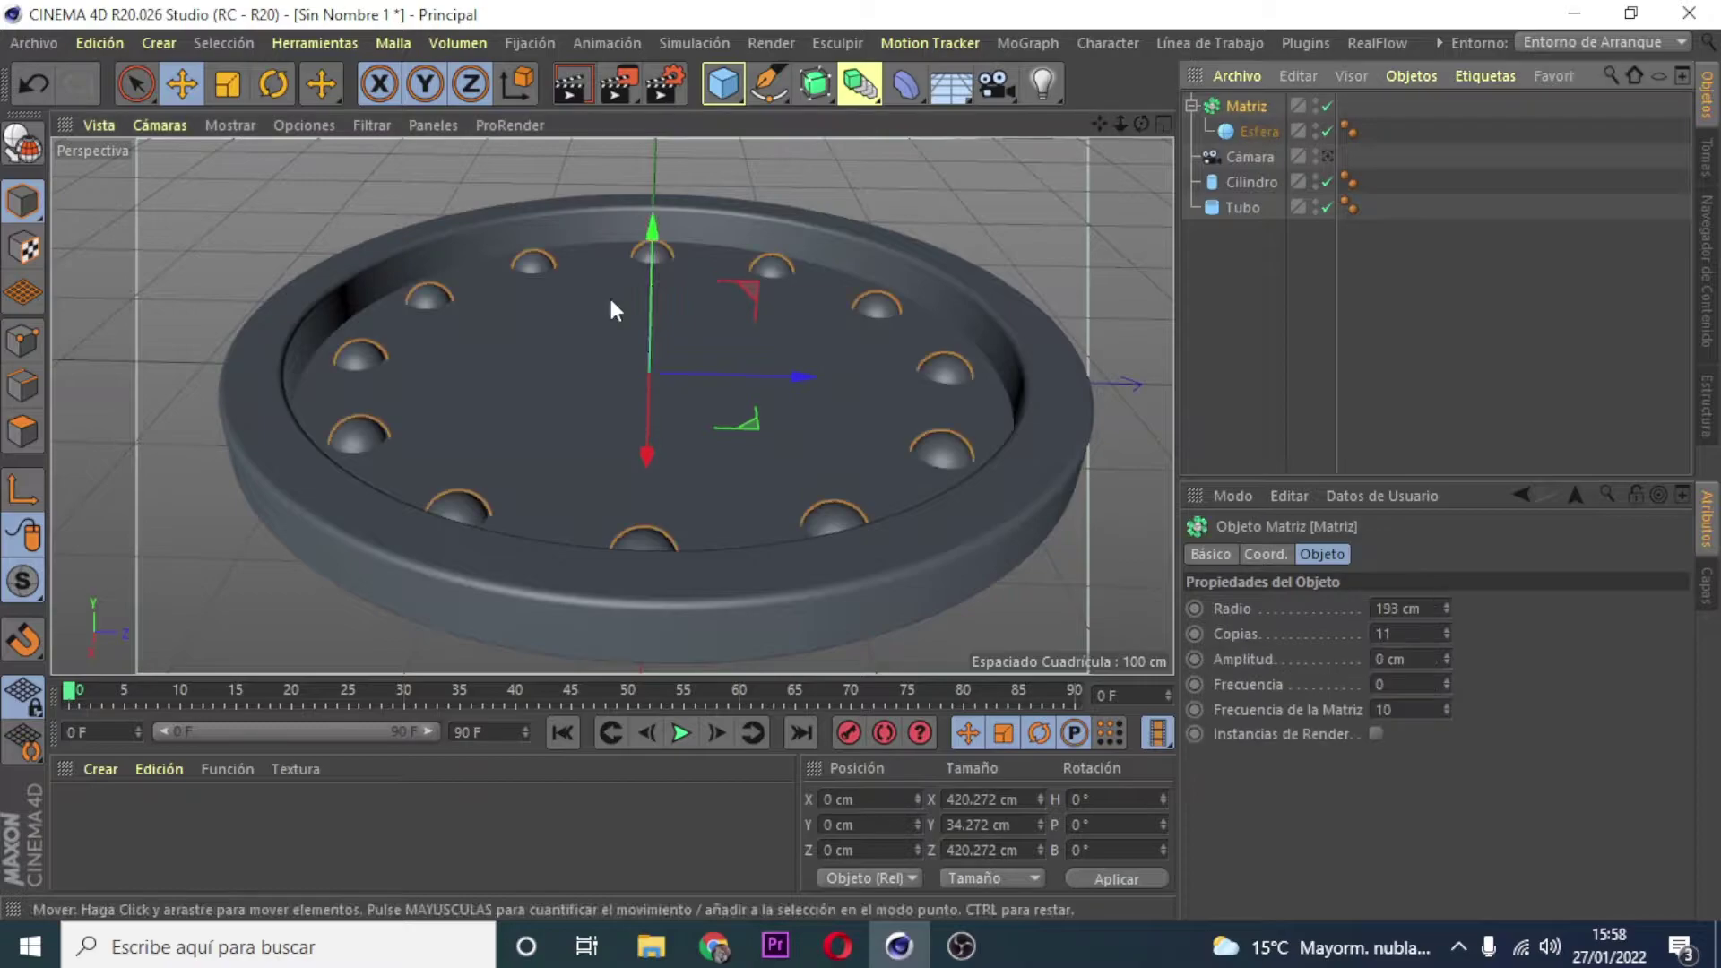
pyautogui.click(1235, 350)
pyautogui.click(961, 946)
pyautogui.click(1573, 13)
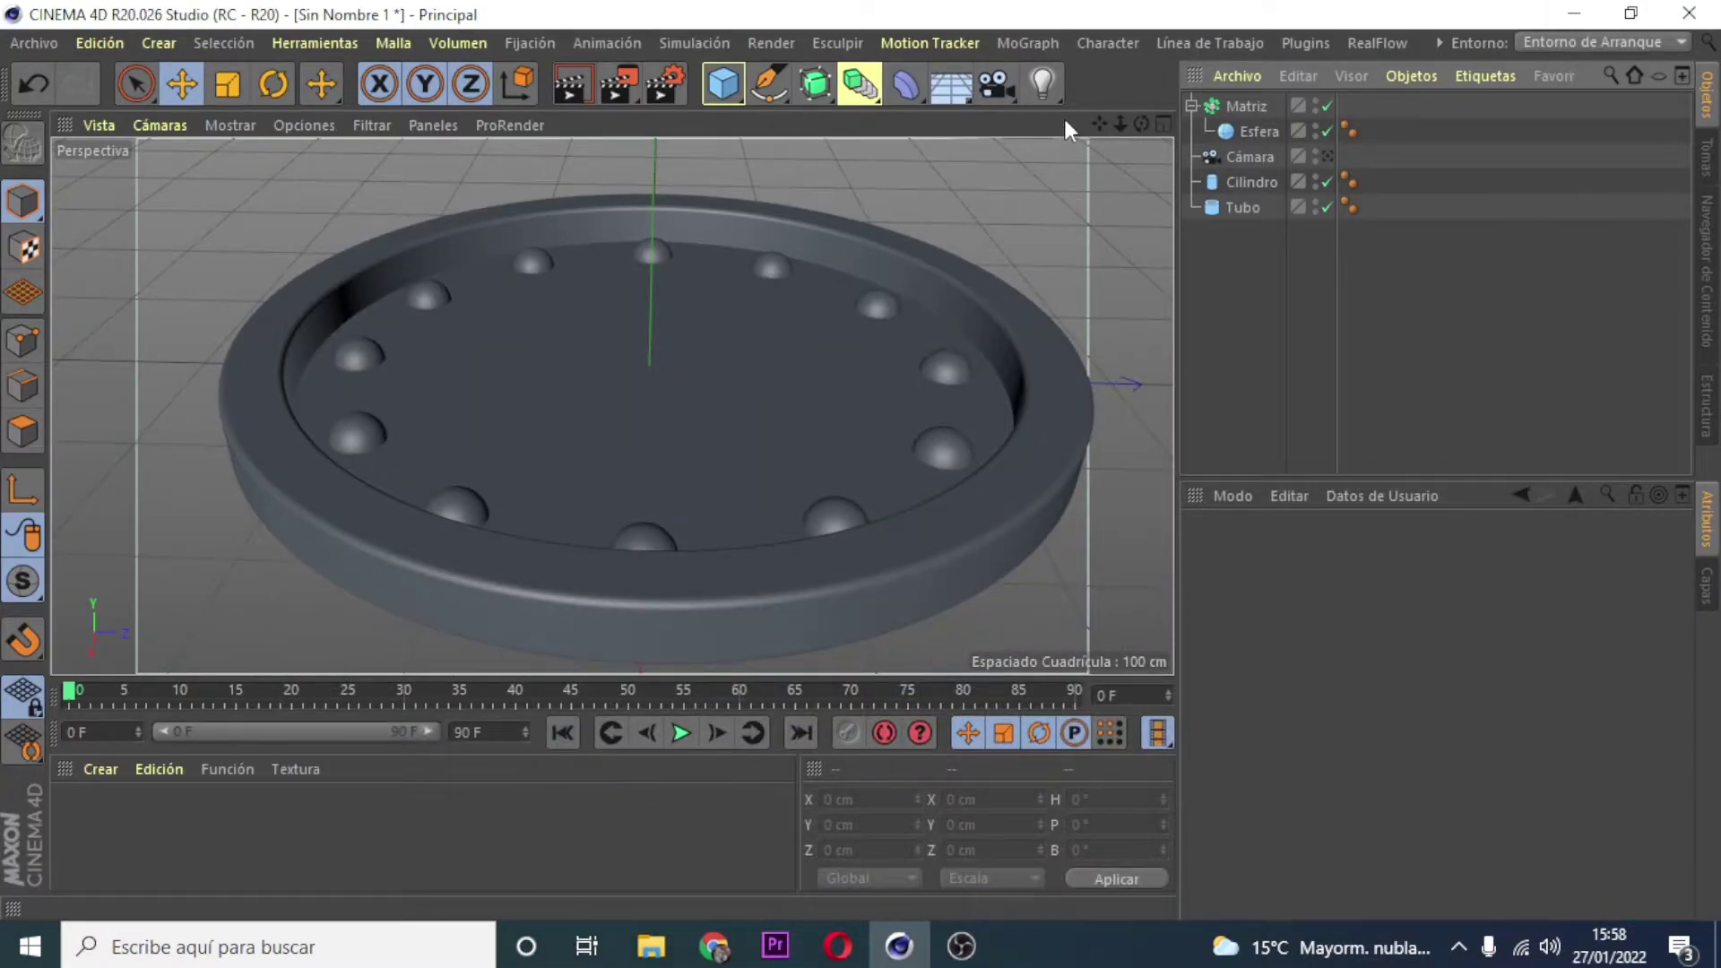
# Step: Add thin cube bars of about 117 x 2.4 x 14 cm, offset along X, as clock hands
pyautogui.click(722, 84)
pyautogui.moveTo(799, 372); pyautogui.dragTo(653, 336)
pyautogui.press('F5')
pyautogui.moveTo(887, 279)
pyautogui.mouseDown()
pyautogui.moveTo(976, 277)
pyautogui.moveTo(969, 291)
pyautogui.mouseUp()
pyautogui.scroll(2, 976, 278)
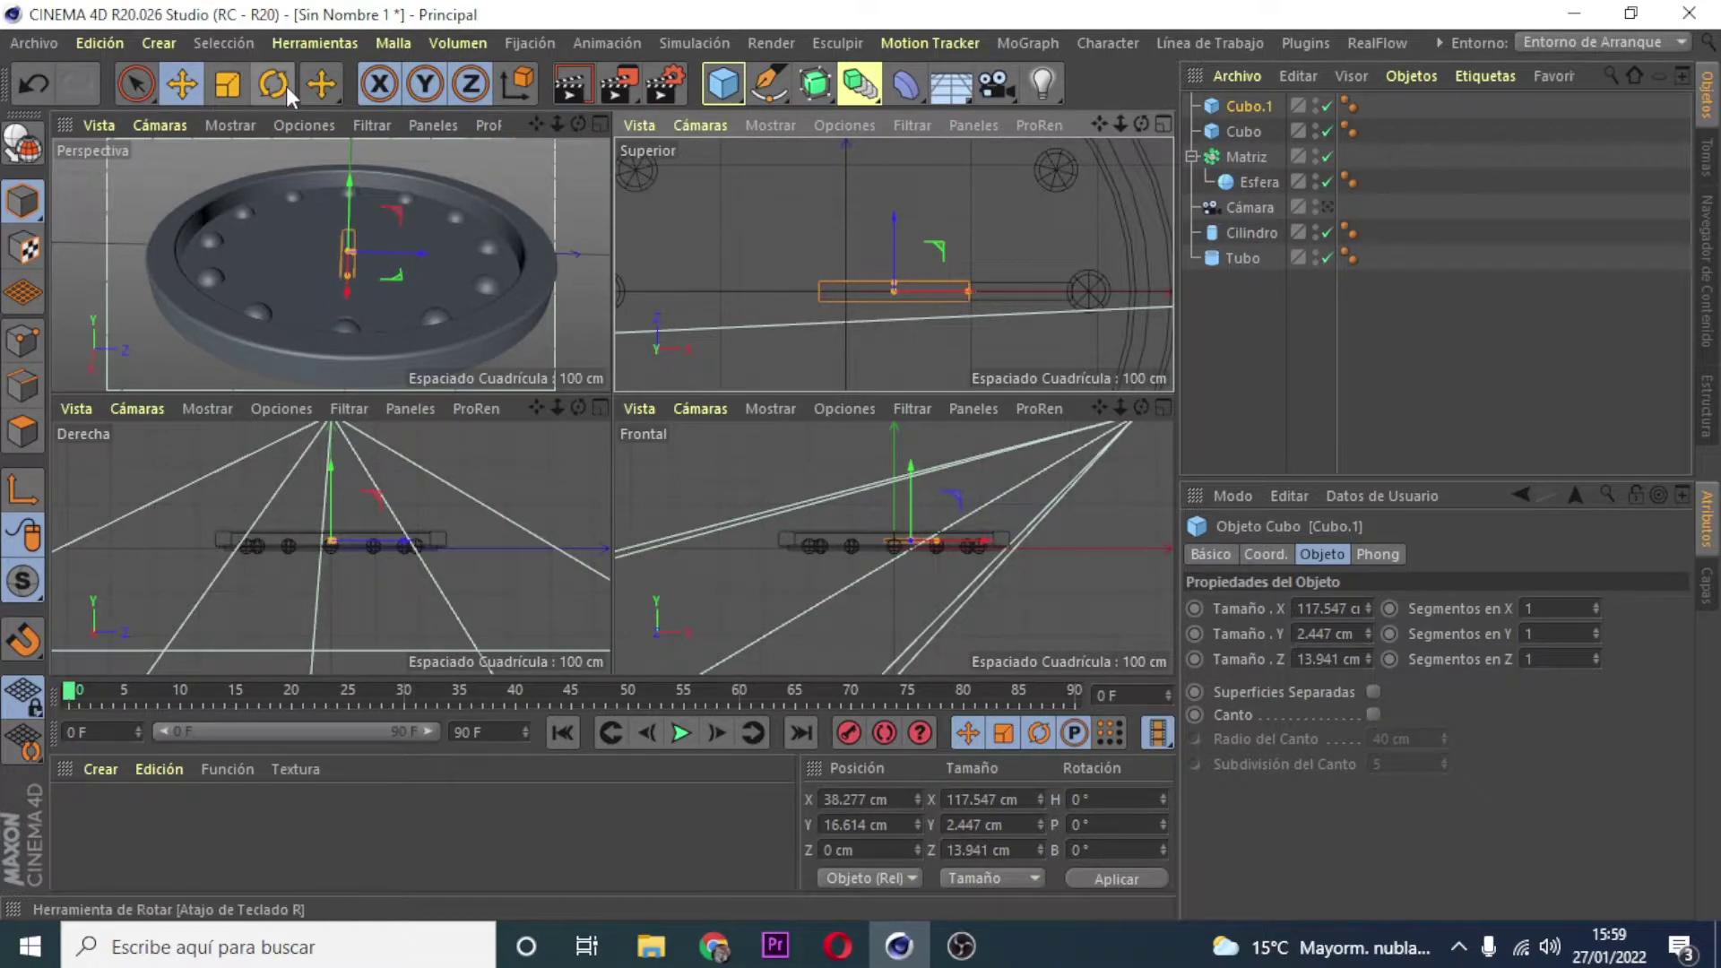
pyautogui.click(856, 315)
pyautogui.scroll(-3, 1014, 271)
pyautogui.press('F1')
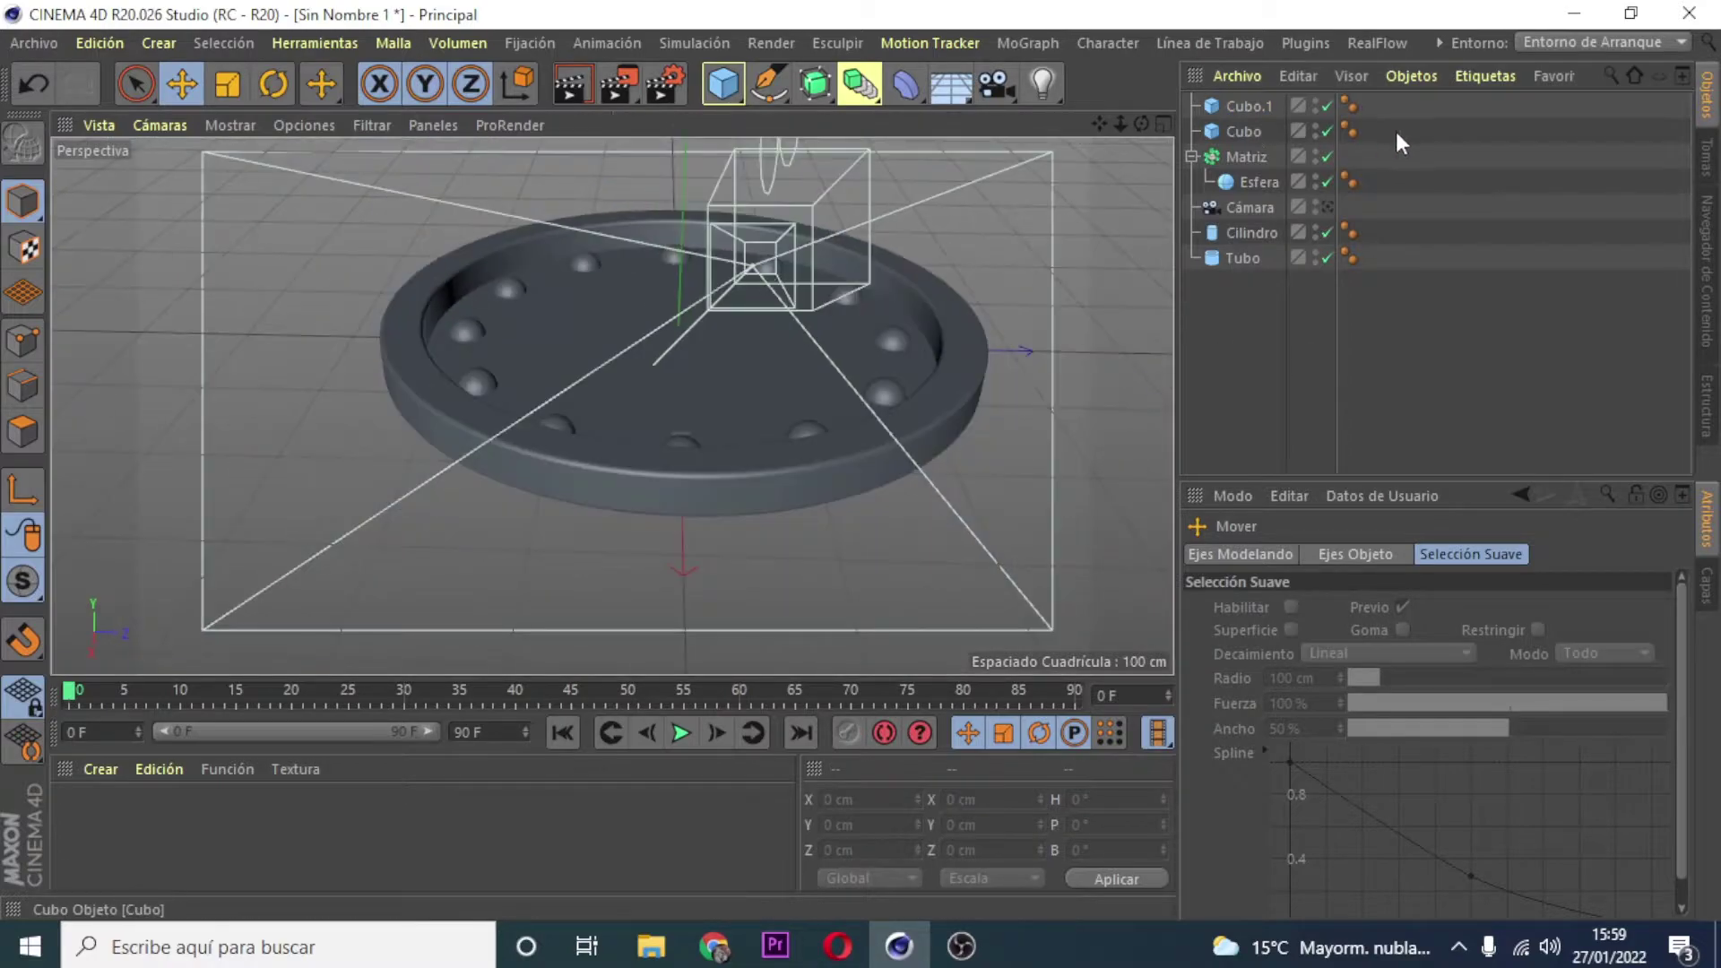
pyautogui.moveTo(685, 251)
pyautogui.keyDown('alt'); pyautogui.mouseDown()
pyautogui.moveTo(615, 400)
pyautogui.moveTo(787, 117)
pyautogui.moveTo(1368, 179)
pyautogui.mouseUp(); pyautogui.keyUp('alt')
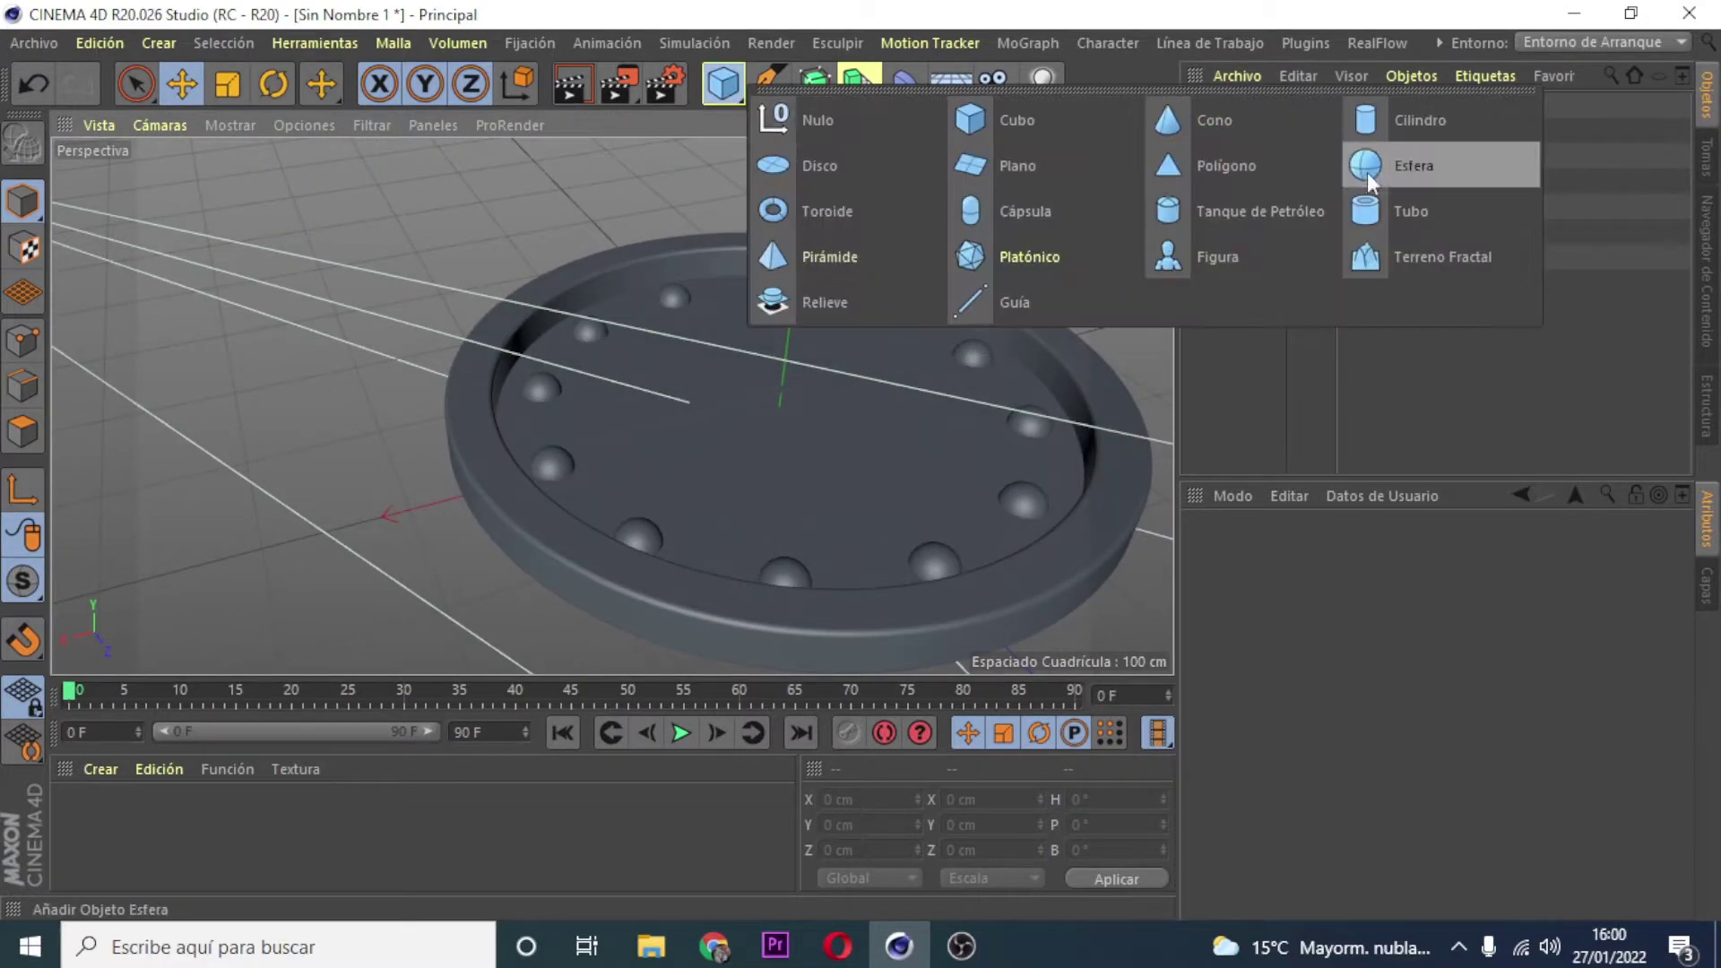
# Step: Add a cylinder flattened to 6.421 cm height with a 97.401 cm radius
pyautogui.click(1366, 119)
pyautogui.moveTo(803, 255); pyautogui.dragTo(792, 366)
pyautogui.moveTo(728, 414); pyautogui.dragTo(777, 394)
# Step: Duplicate the flat disc and give the copy a 42.042 cm radius
pyautogui.hotkey('ctrl', 'c')
pyautogui.hotkey('ctrl', 'v')
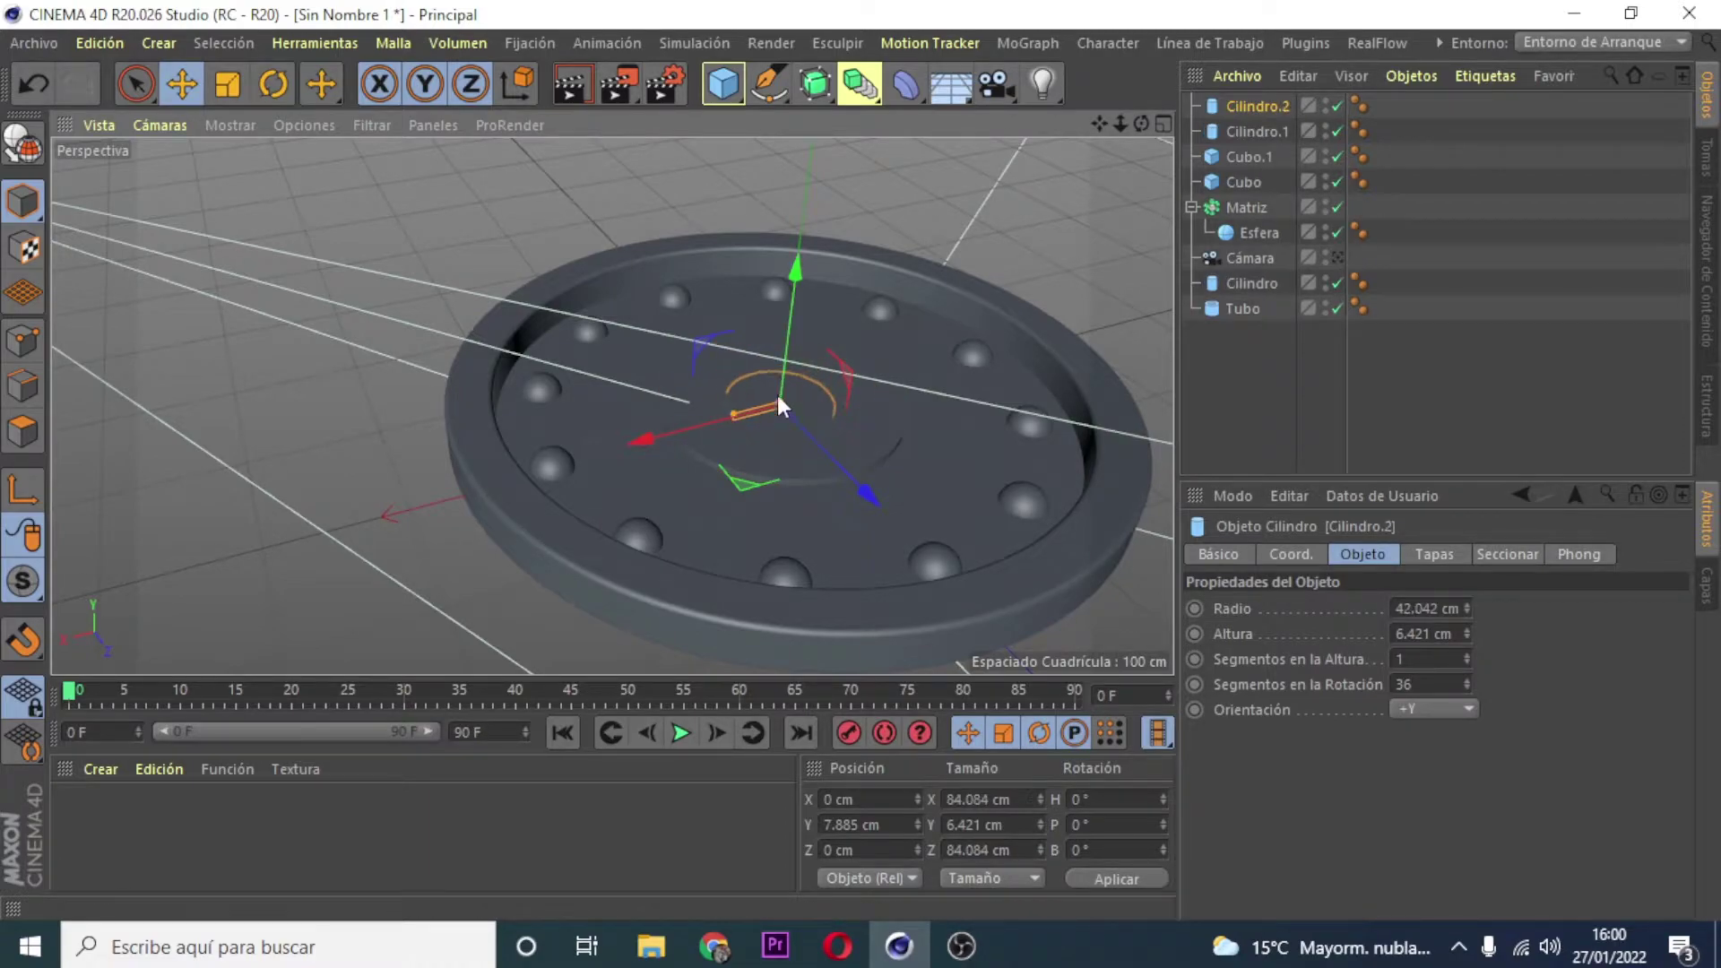
pyautogui.hotkey('ctrl', 'z')
pyautogui.hotkey('ctrl', 'z')
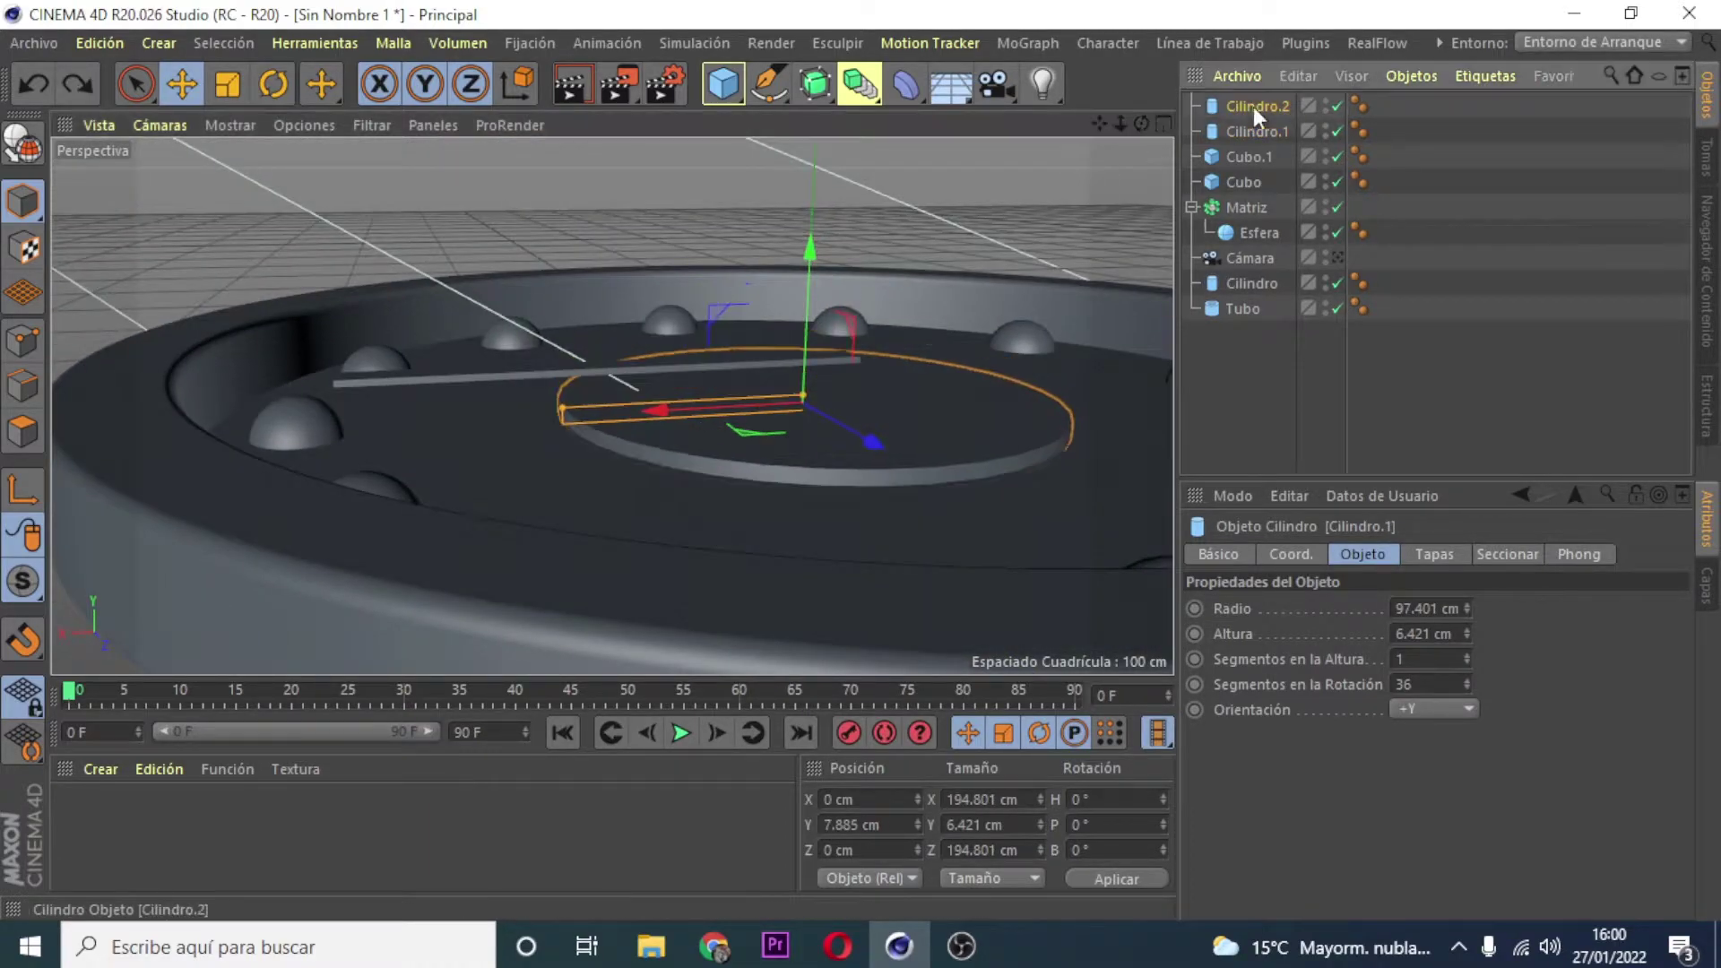
pyautogui.hotkey('ctrl', 'y')
pyautogui.hotkey('ctrl', 'y')
pyautogui.hotkey('ctrl', 'y')
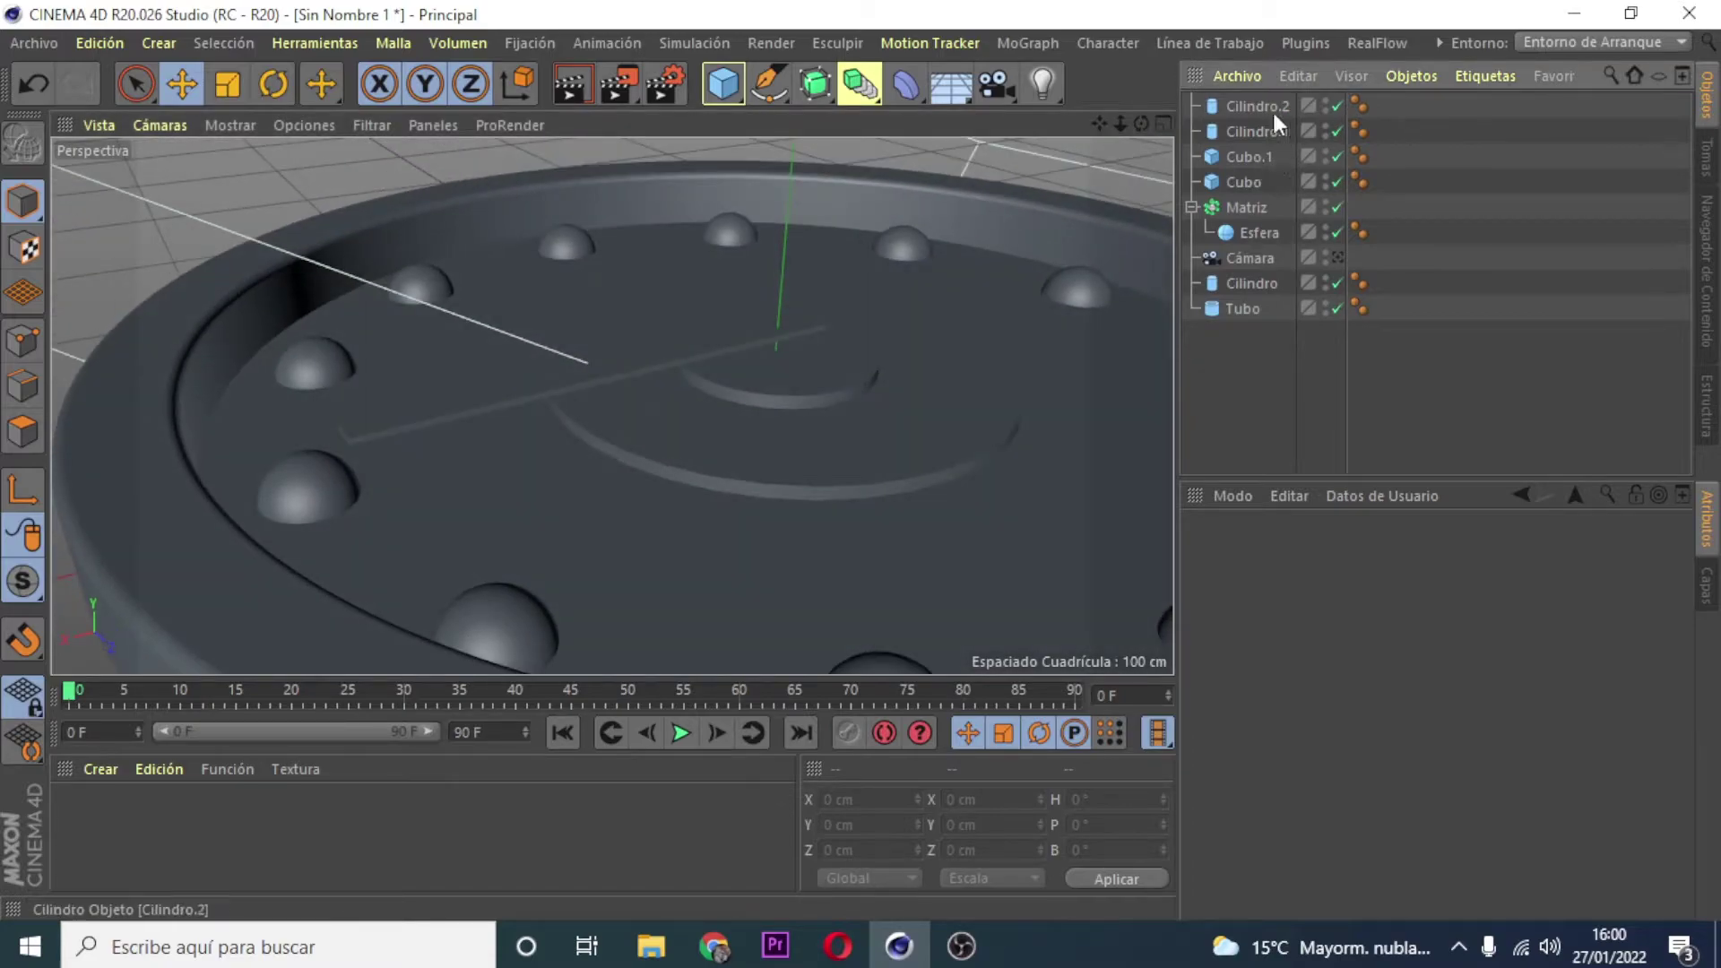
pyautogui.click(1272, 109)
pyautogui.click(1124, 208)
pyautogui.scroll(-5, 1124, 208)
# Step: Create a MoText '1', rotate it flat onto the dial, raise it slightly and scale it down
pyautogui.middleClick(987, 180)
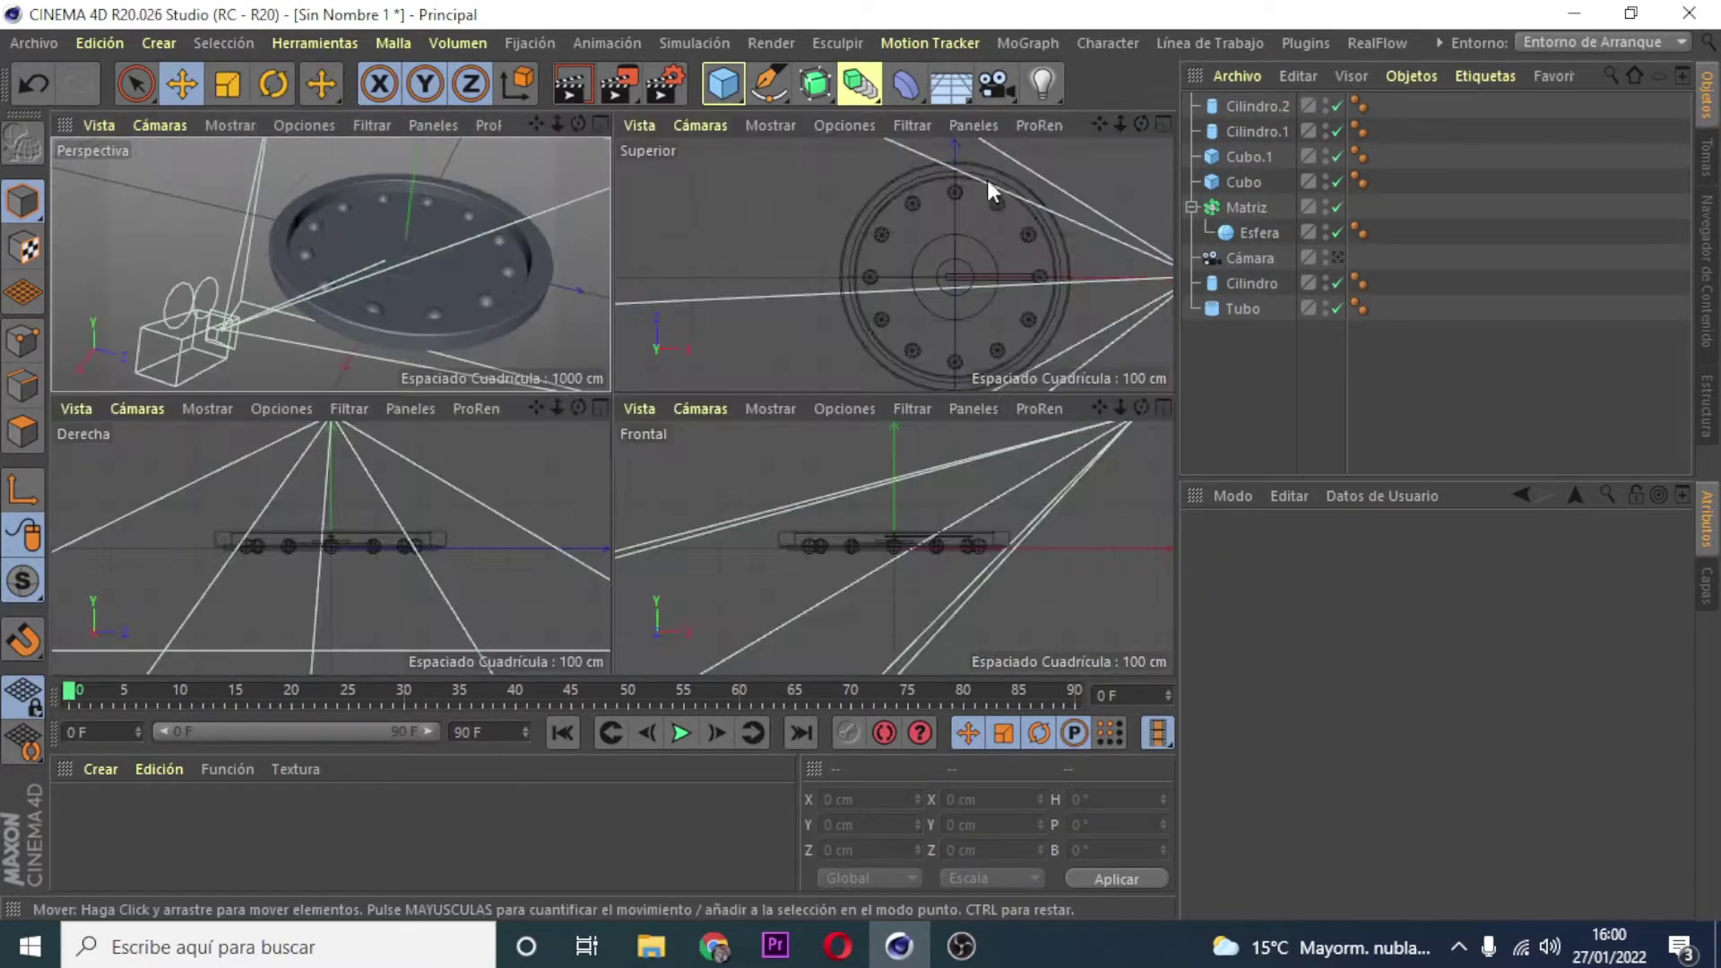
pyautogui.click(1023, 43)
pyautogui.click(1075, 152)
pyautogui.middleClick(579, 276)
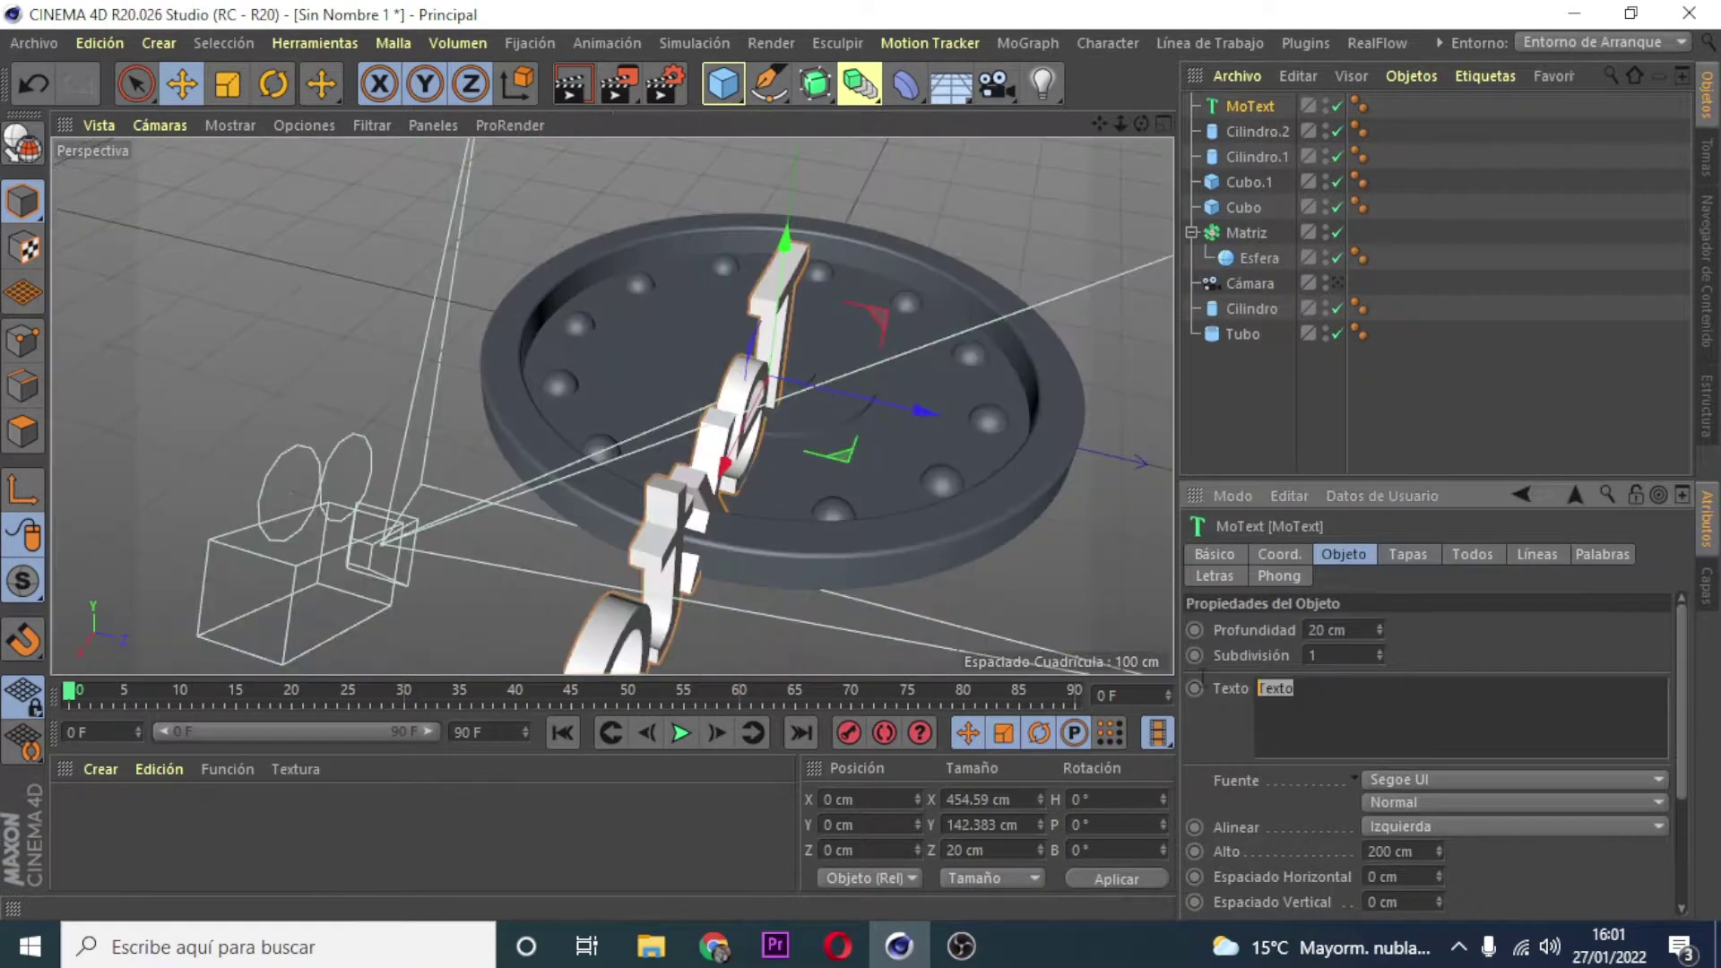
pyautogui.press('r')
pyautogui.moveTo(789, 269); pyautogui.dragTo(833, 404)
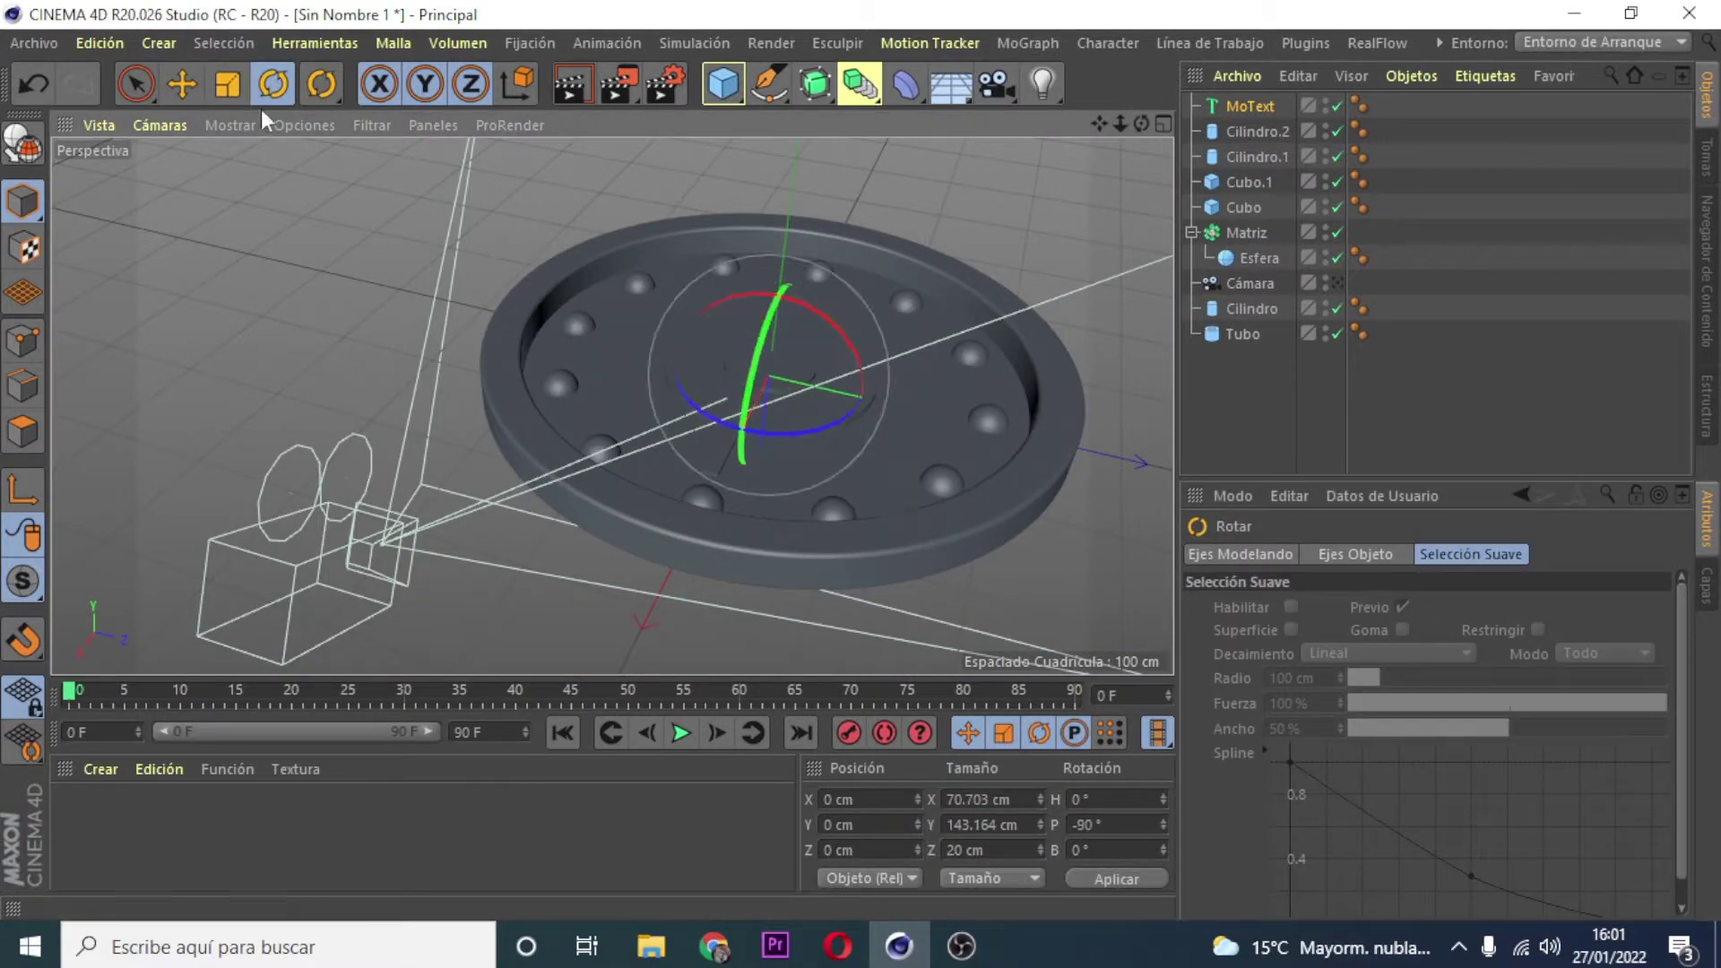
pyautogui.press('e')
pyautogui.moveTo(770, 466); pyautogui.dragTo(773, 426)
pyautogui.press('t')
pyautogui.moveTo(1029, 488)
pyautogui.mouseDown()
pyautogui.moveTo(834, 434)
pyautogui.moveTo(1108, 448)
pyautogui.mouseUp()
pyautogui.press('e')
# Step: Move the numeral near the rim in Top view and Ctrl-drag a copy to the next hour
pyautogui.middleClick(1106, 439)
pyautogui.moveTo(961, 199); pyautogui.dragTo(1047, 208)
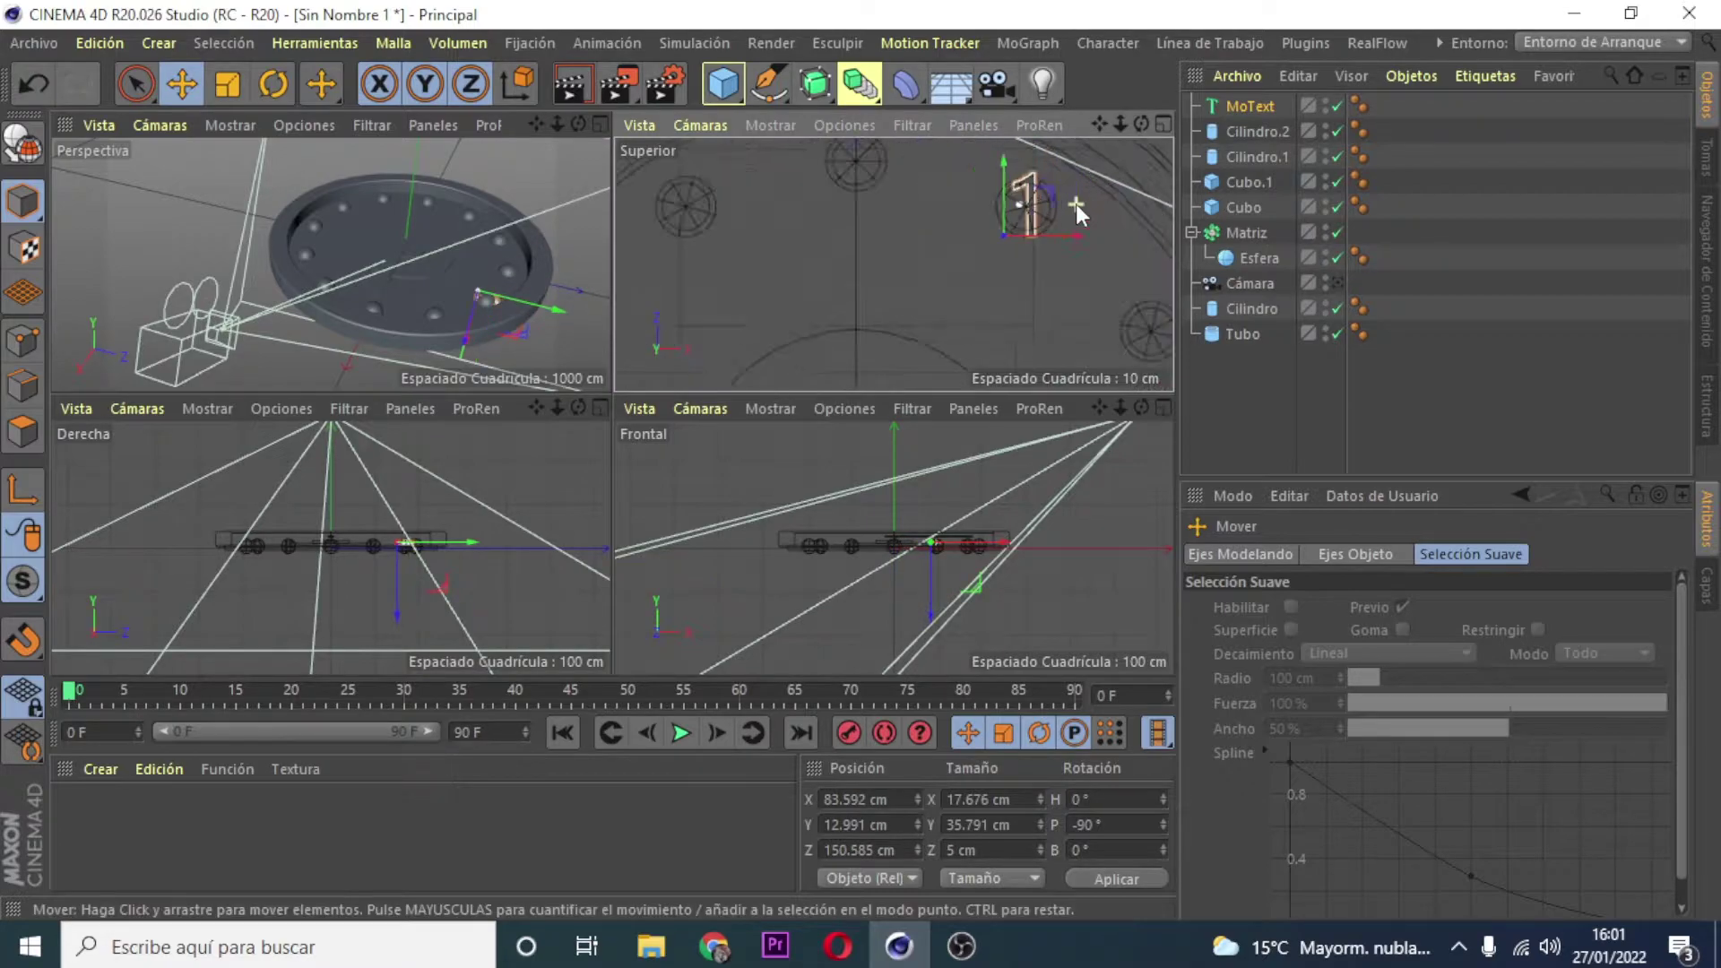
pyautogui.scroll(-5, 1007, 235)
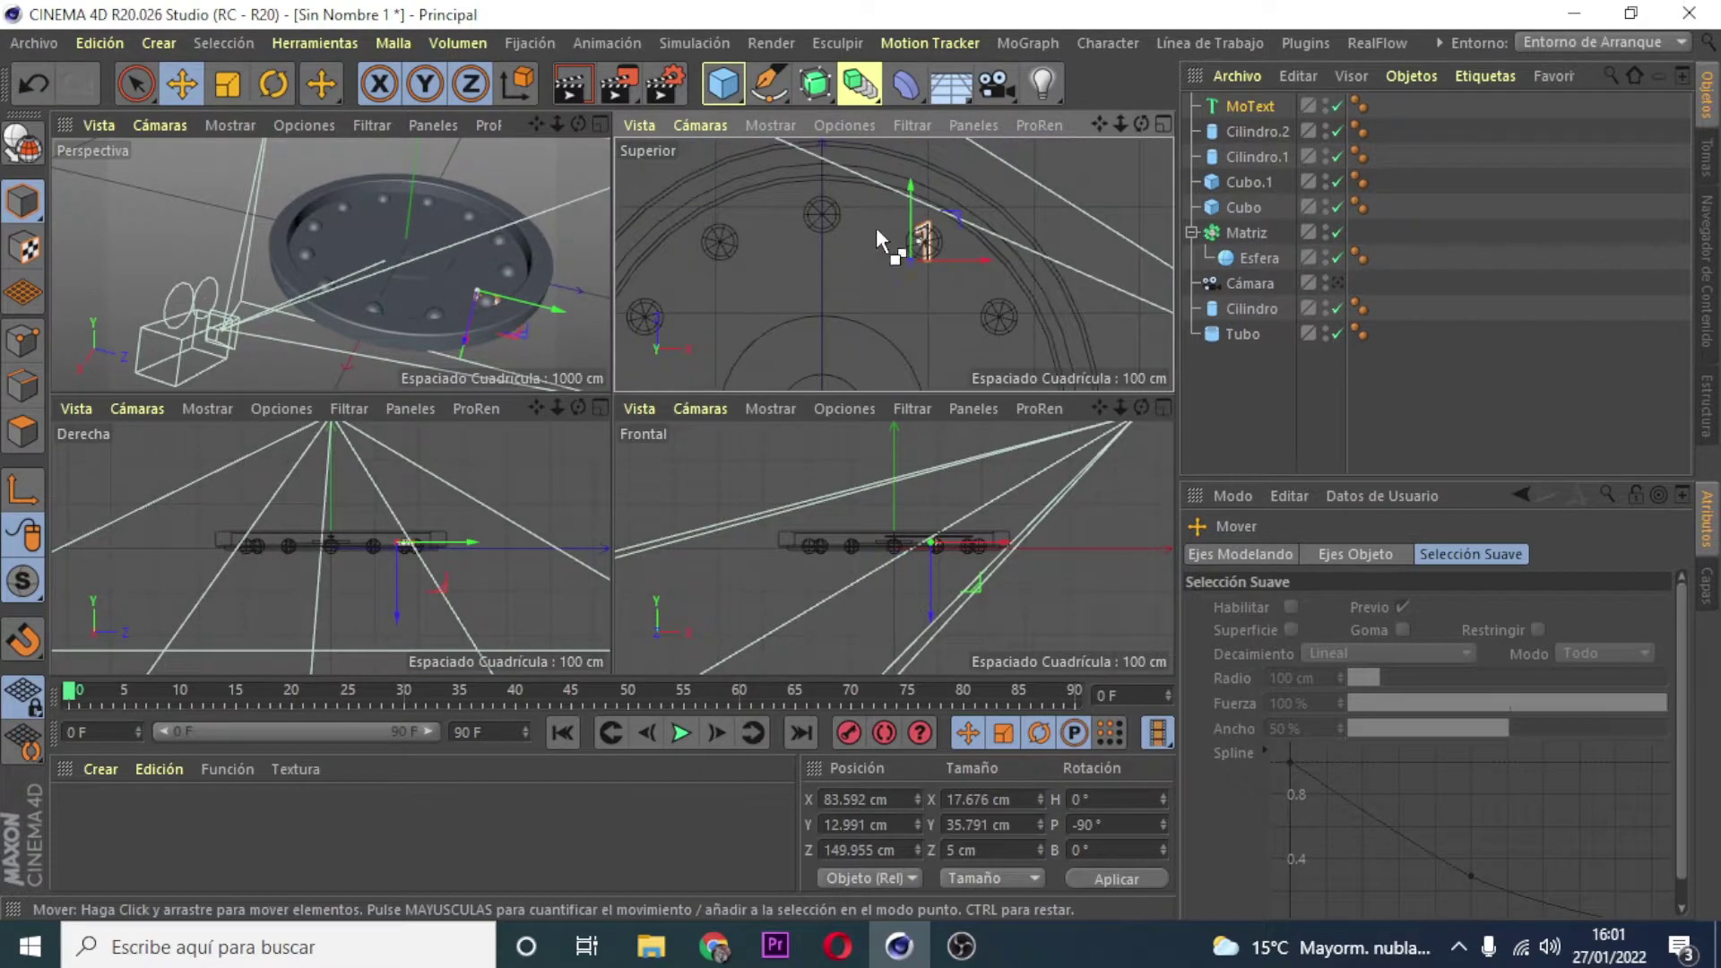
pyautogui.keyDown('ctrl'); pyautogui.moveTo(932, 259); pyautogui.dragTo(1003, 260); pyautogui.keyUp('ctrl')
pyautogui.scroll(4, 1003, 259)
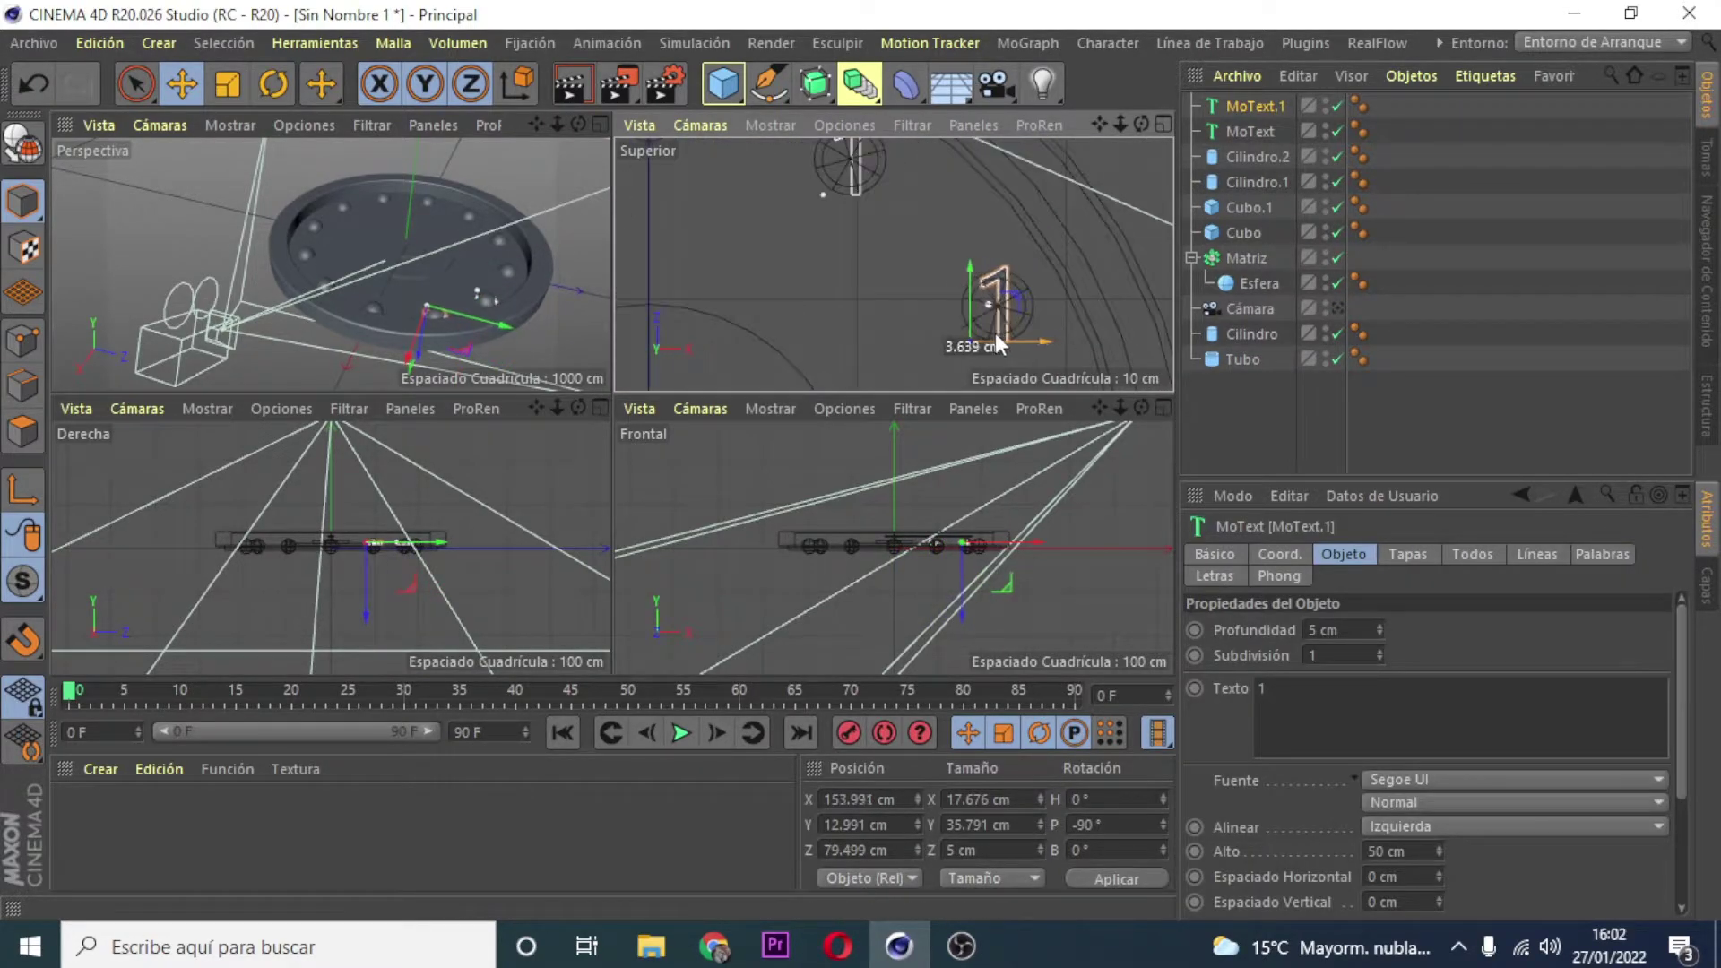
pyautogui.moveTo(1008, 345)
pyautogui.mouseDown()
pyautogui.moveTo(993, 338)
pyautogui.moveTo(1028, 348)
pyautogui.moveTo(989, 316)
pyautogui.mouseUp()
# Step: Paste a duplicate numeral and change its text to 3
pyautogui.doubleClick(1259, 688)
pyautogui.hotkey('ctrl', 'c')
pyautogui.hotkey('ctrl', 'v')
pyautogui.scroll(-4, 985, 269)
pyautogui.scroll(3, 1019, 344)
pyautogui.moveTo(1102, 143); pyautogui.dragTo(1117, 156, button='middle')
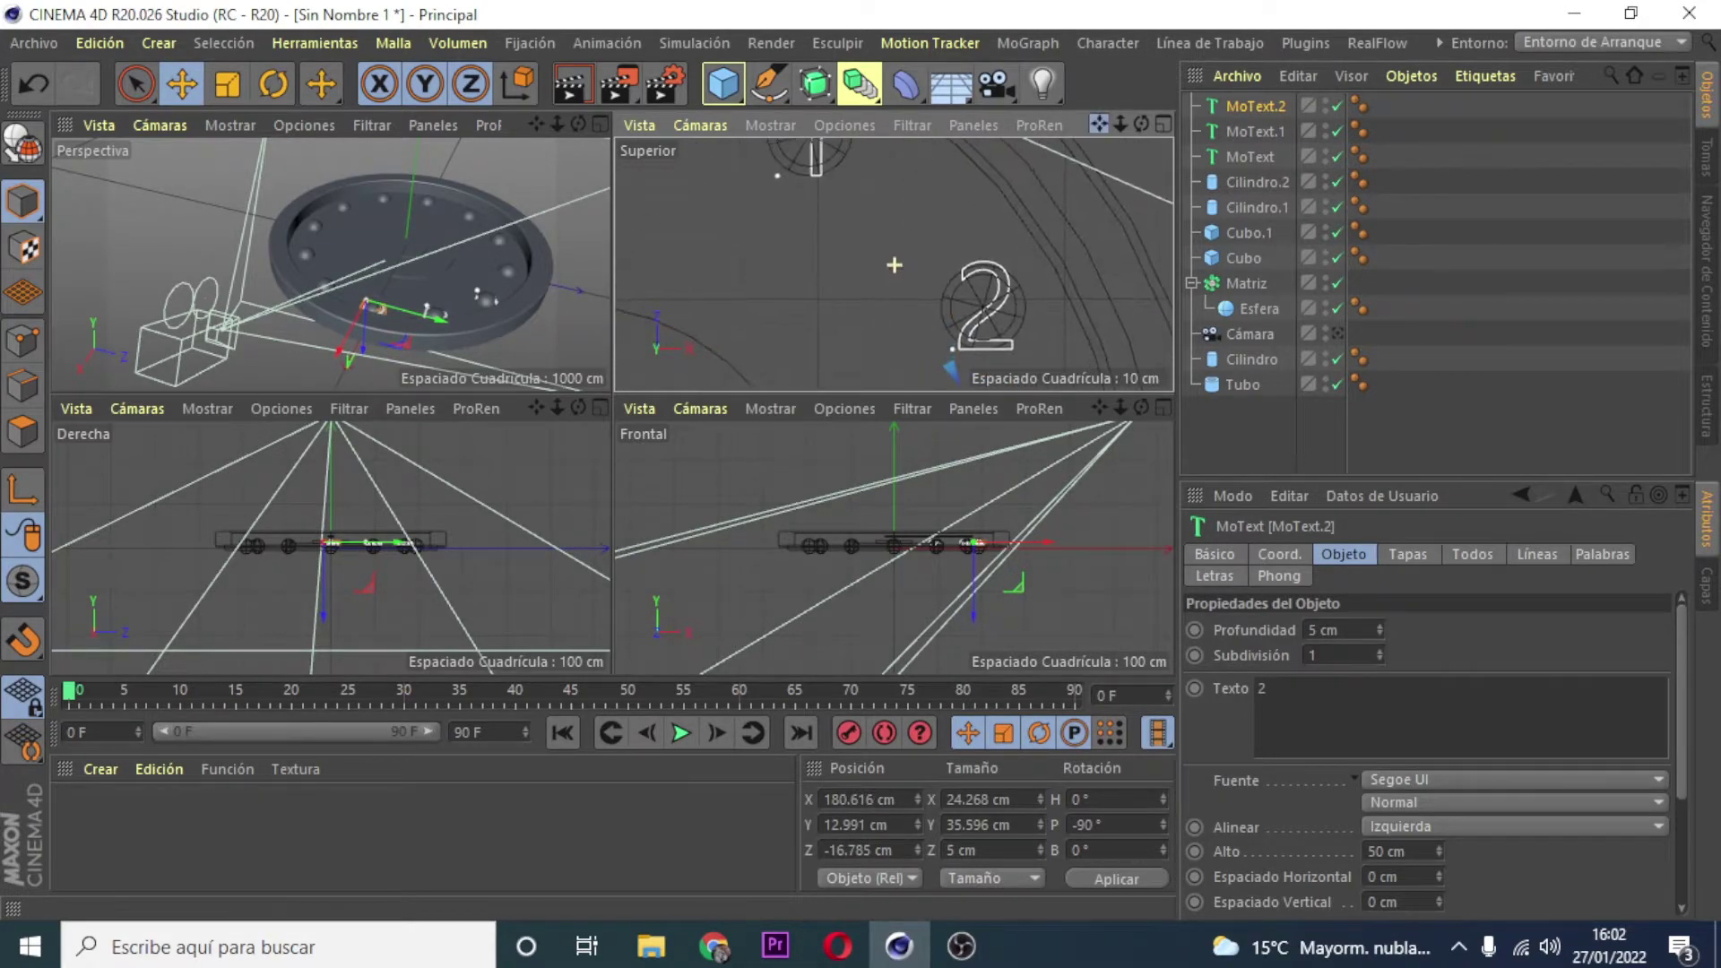
pyautogui.doubleClick(1261, 687)
pyautogui.write('3')
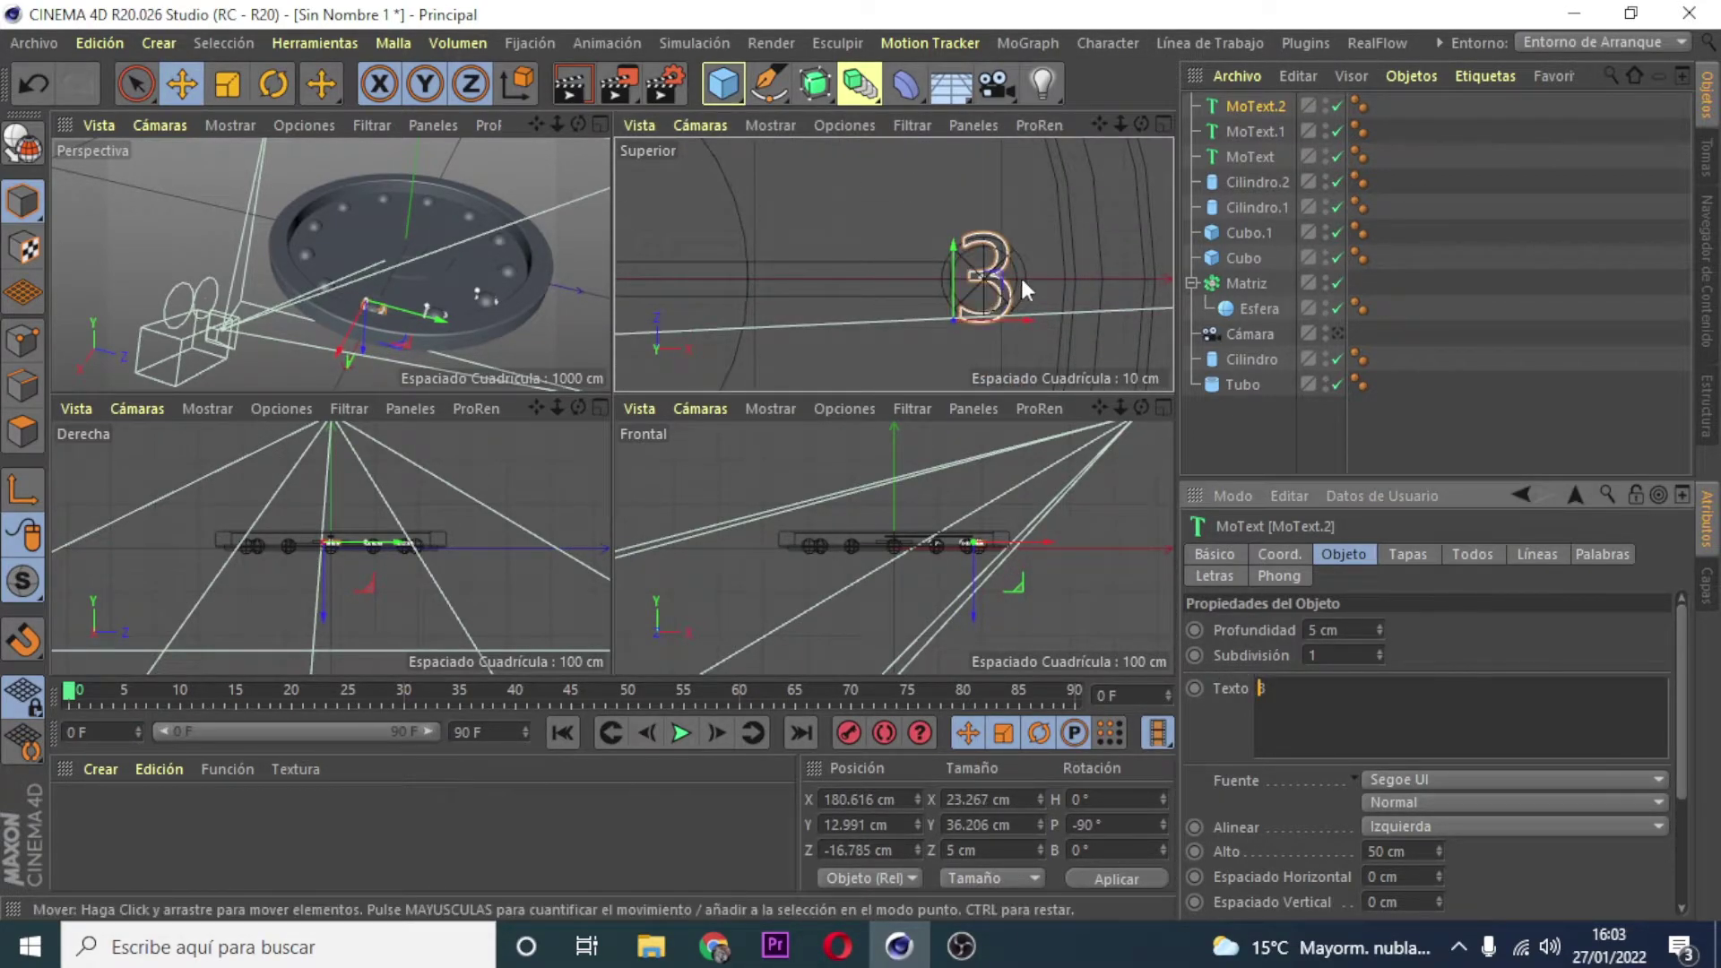
pyautogui.hotkey('ctrl', 'v')
pyautogui.scroll(-4, 1022, 272)
pyautogui.hotkey('ctrl', 'z')
# Step: Paste another numeral copy and move it along the dial to the next hour
pyautogui.hotkey('ctrl', 'c')
pyautogui.hotkey('ctrl', 'v')
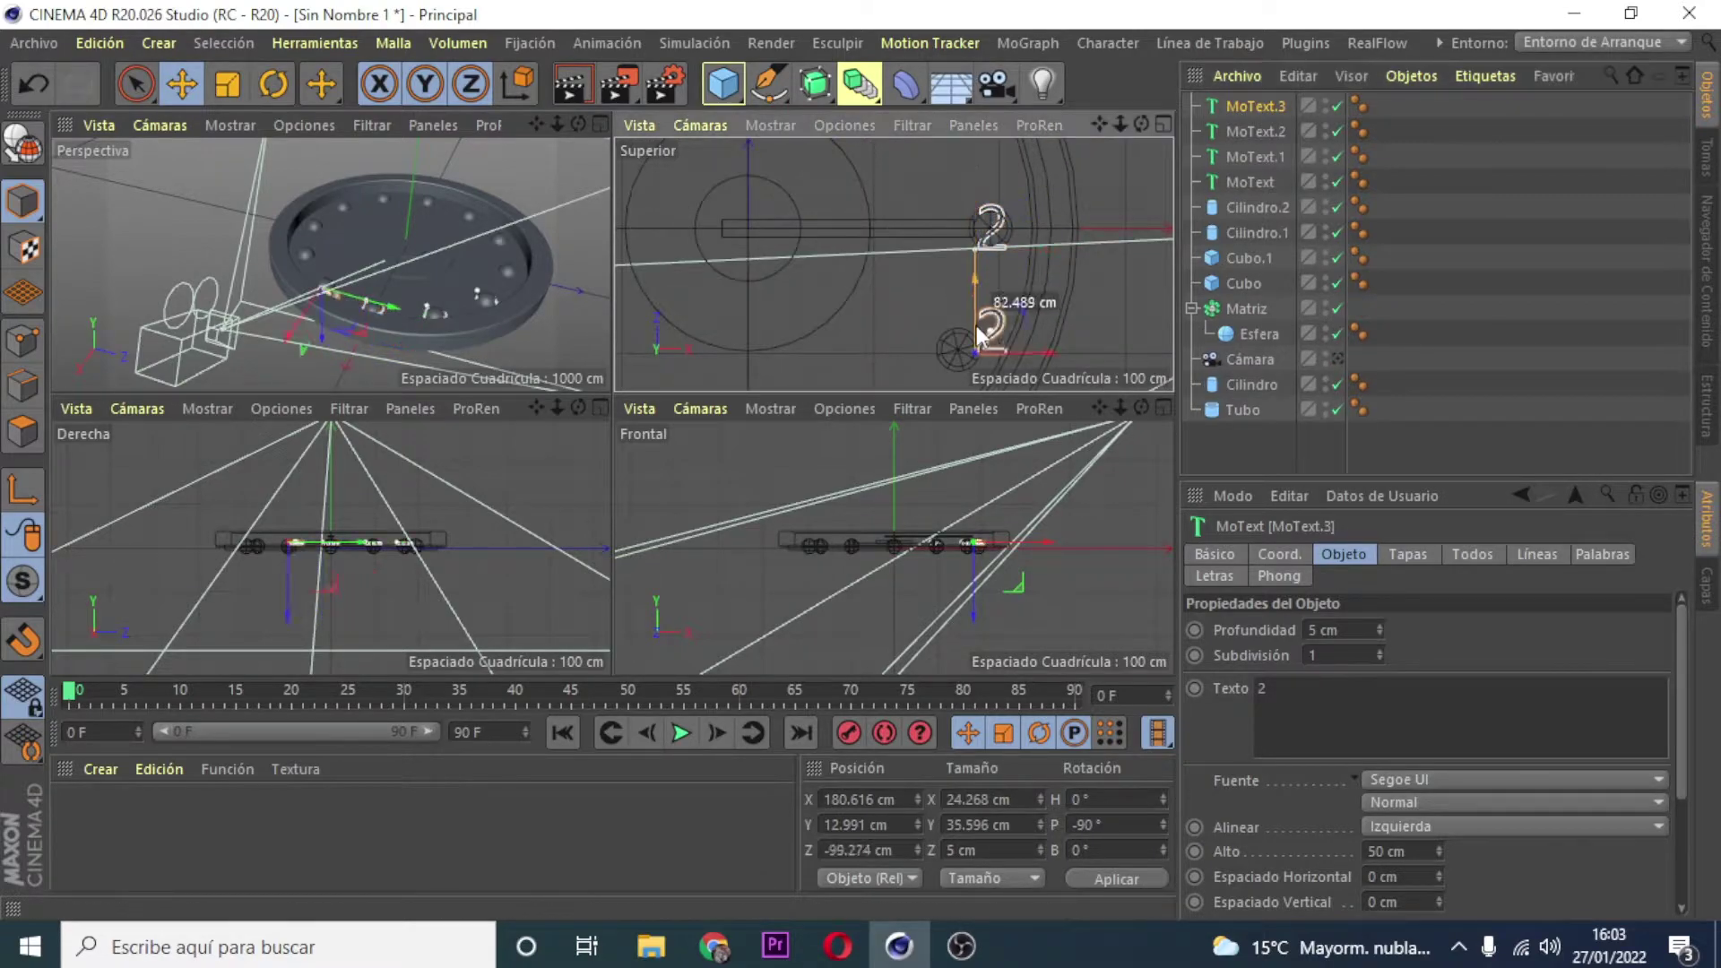
pyautogui.moveTo(996, 307); pyautogui.dragTo(929, 259)
pyautogui.scroll(3, 1015, 308)
pyautogui.moveTo(1014, 308); pyautogui.dragTo(929, 299)
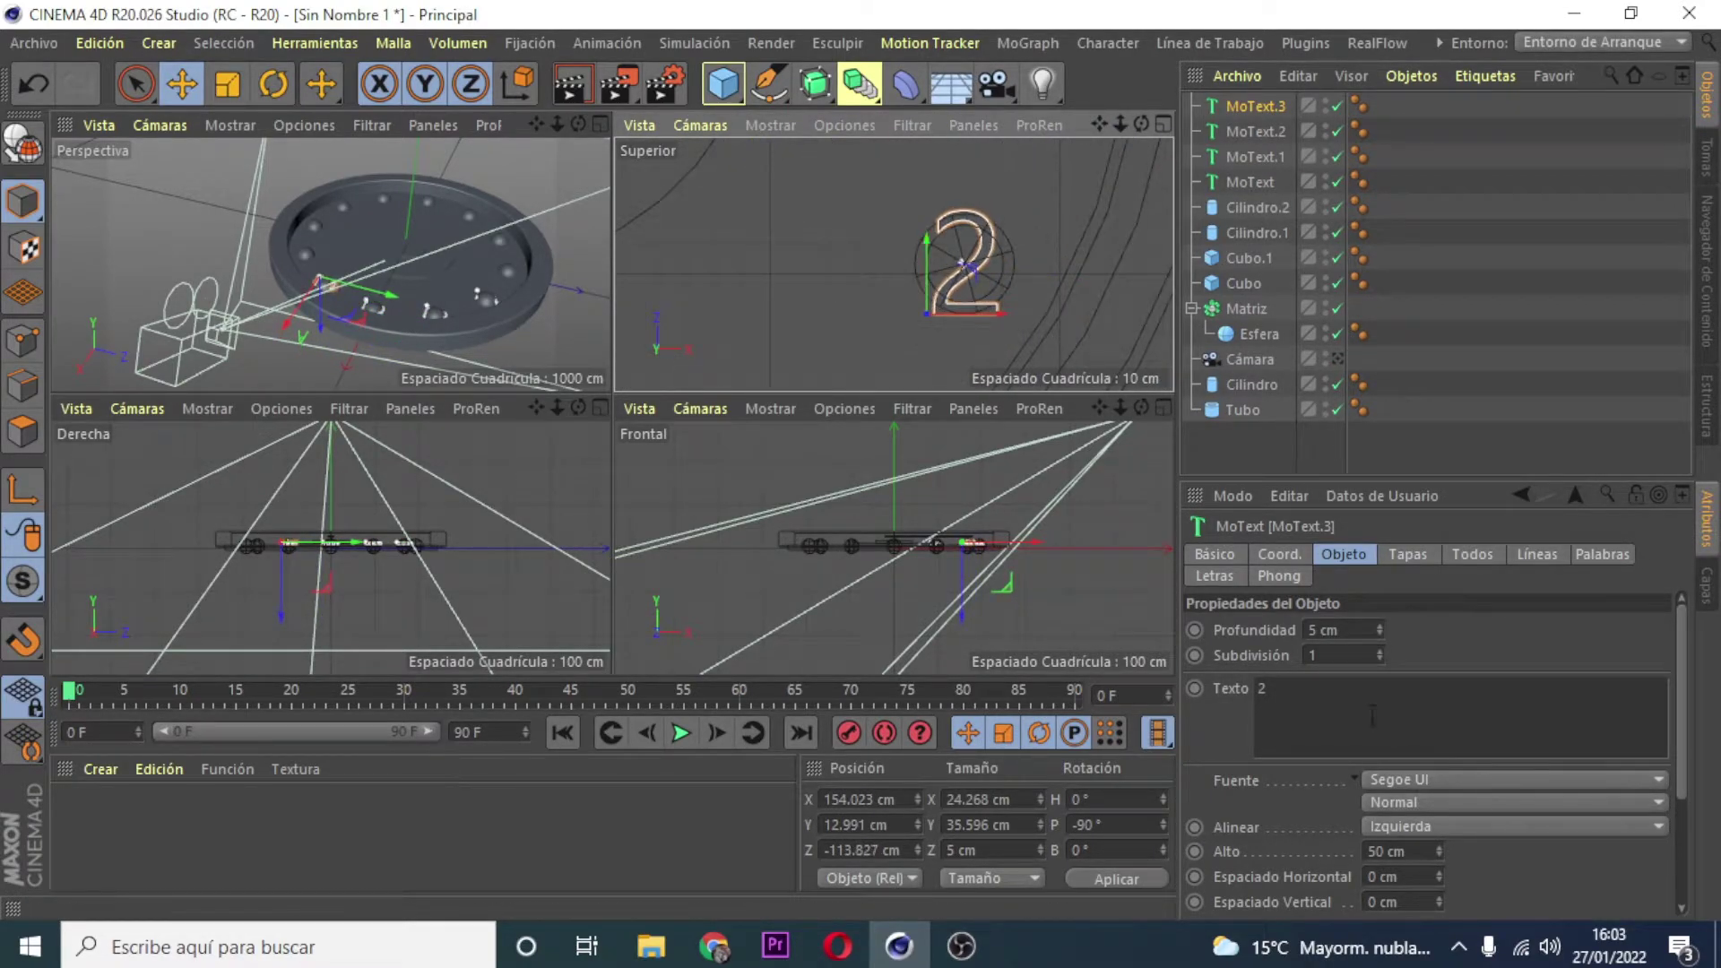
pyautogui.doubleClick(1261, 687)
pyautogui.click(1254, 131)
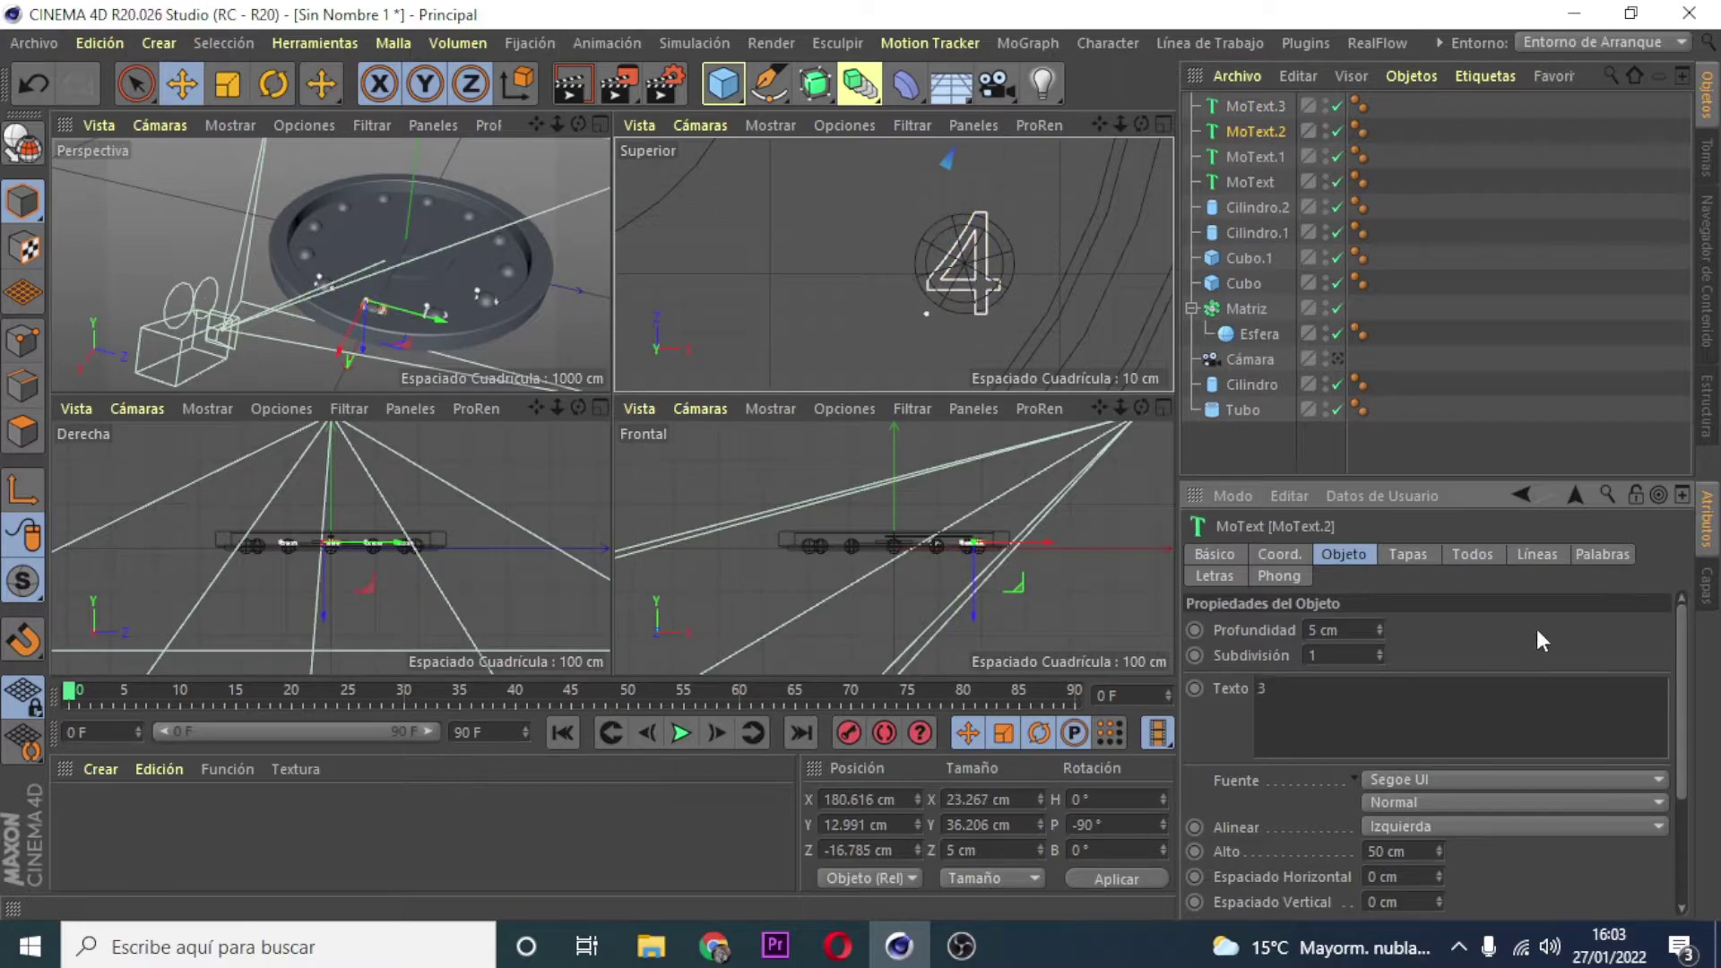
# Step: Paste a further copy and place the 4 at its spot on the dial
pyautogui.hotkey('ctrl', 'c')
pyautogui.hotkey('ctrl', 'v')
pyautogui.moveTo(968, 224); pyautogui.dragTo(953, 315)
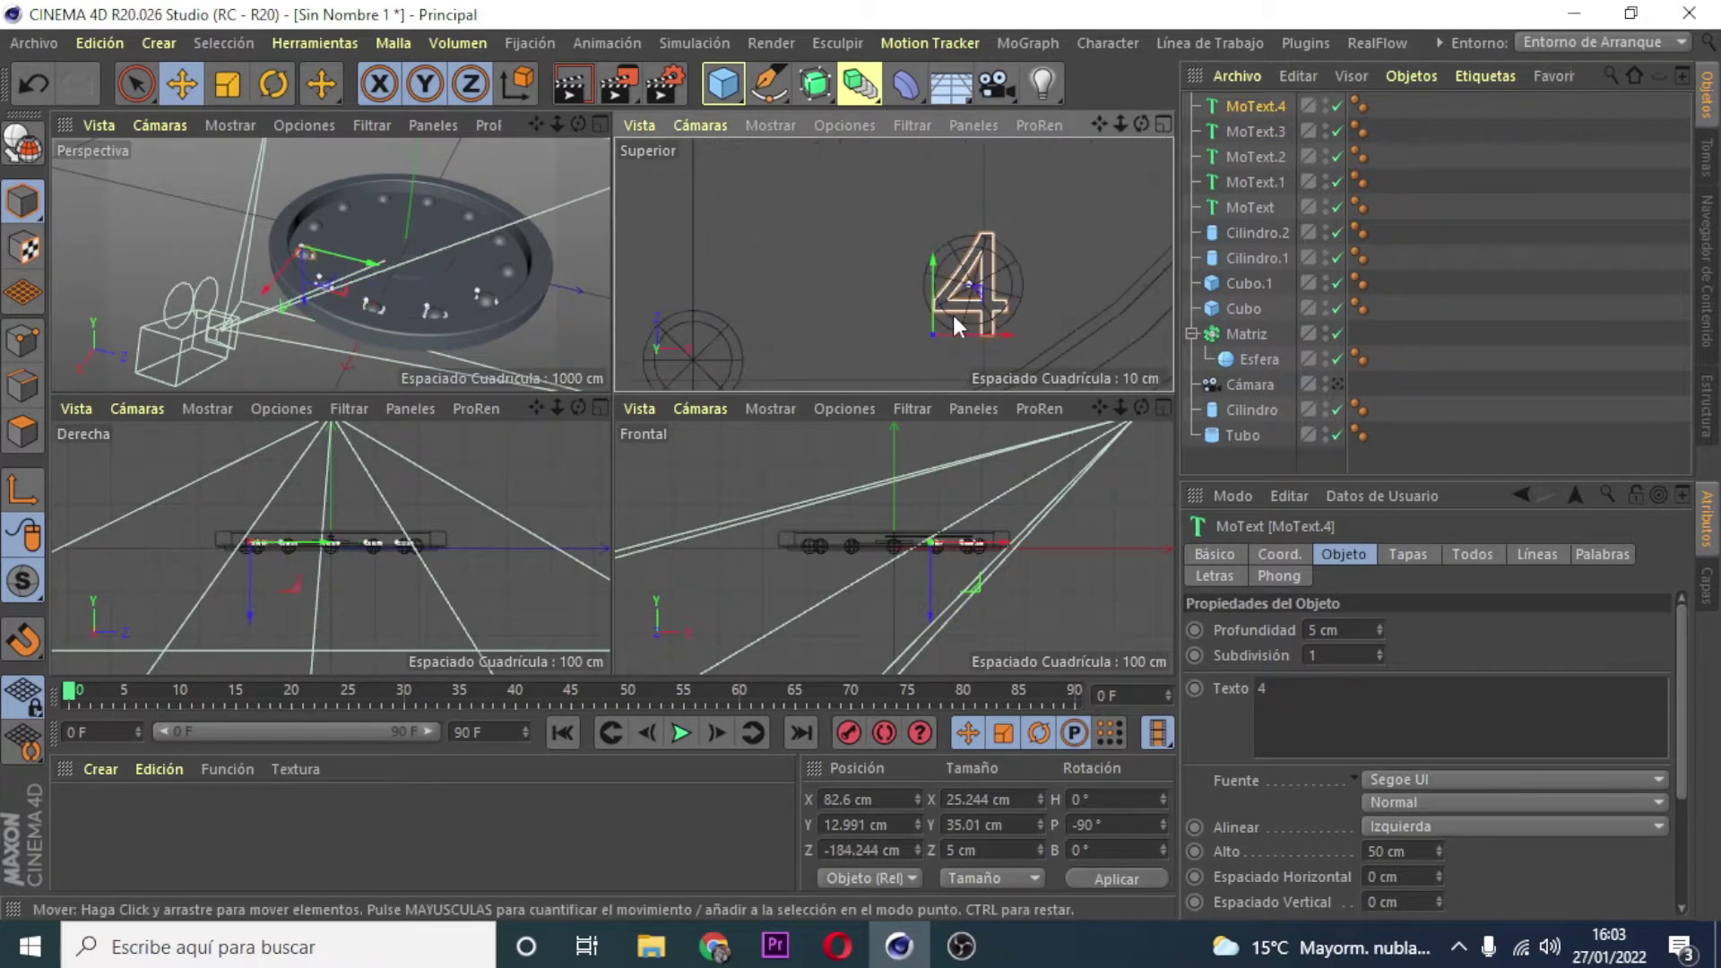
pyautogui.scroll(2, 955, 318)
pyautogui.scroll(-3, 1023, 320)
# Step: Paste another copy, change it to 5 and move it into place along the rim
pyautogui.hotkey('ctrl', 'c')
pyautogui.hotkey('ctrl', 'v')
pyautogui.doubleClick(1261, 687)
pyautogui.write('5')
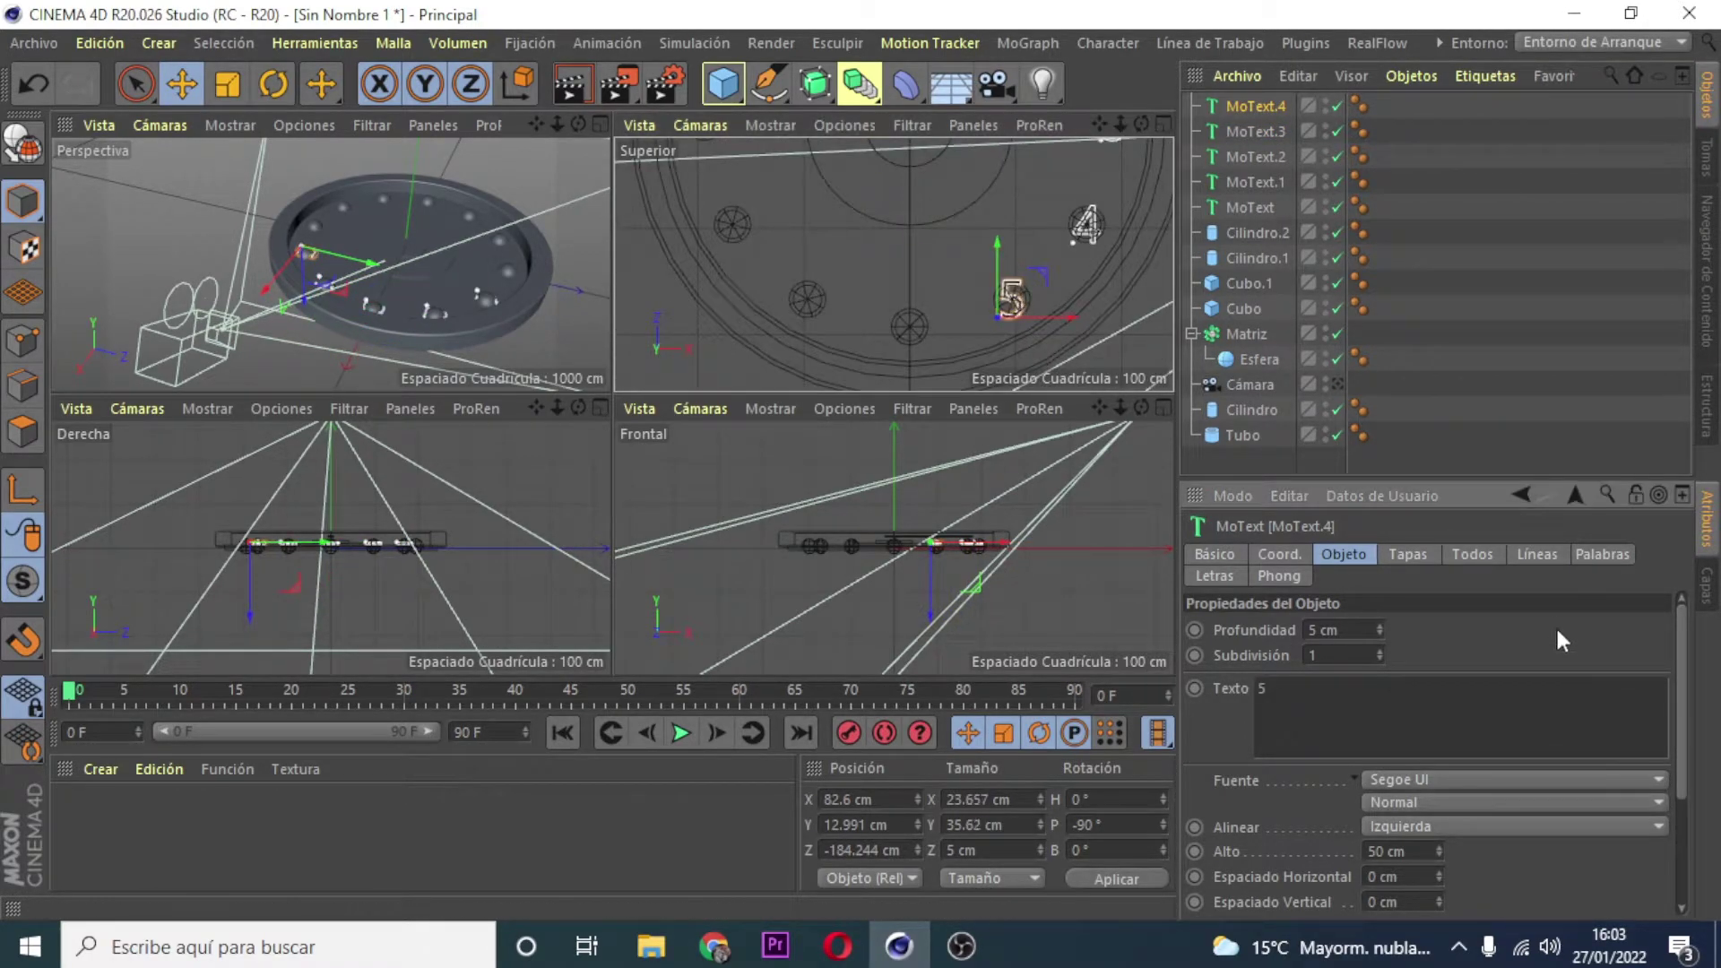
pyautogui.moveTo(1064, 313)
pyautogui.mouseDown()
pyautogui.moveTo(968, 310)
pyautogui.moveTo(961, 339)
pyautogui.mouseUp()
pyautogui.scroll(3, 974, 324)
# Step: Change the next numeral to 6 and paste a further copy
pyautogui.doubleClick(1261, 687)
pyautogui.write('6')
pyautogui.scroll(-3, 991, 275)
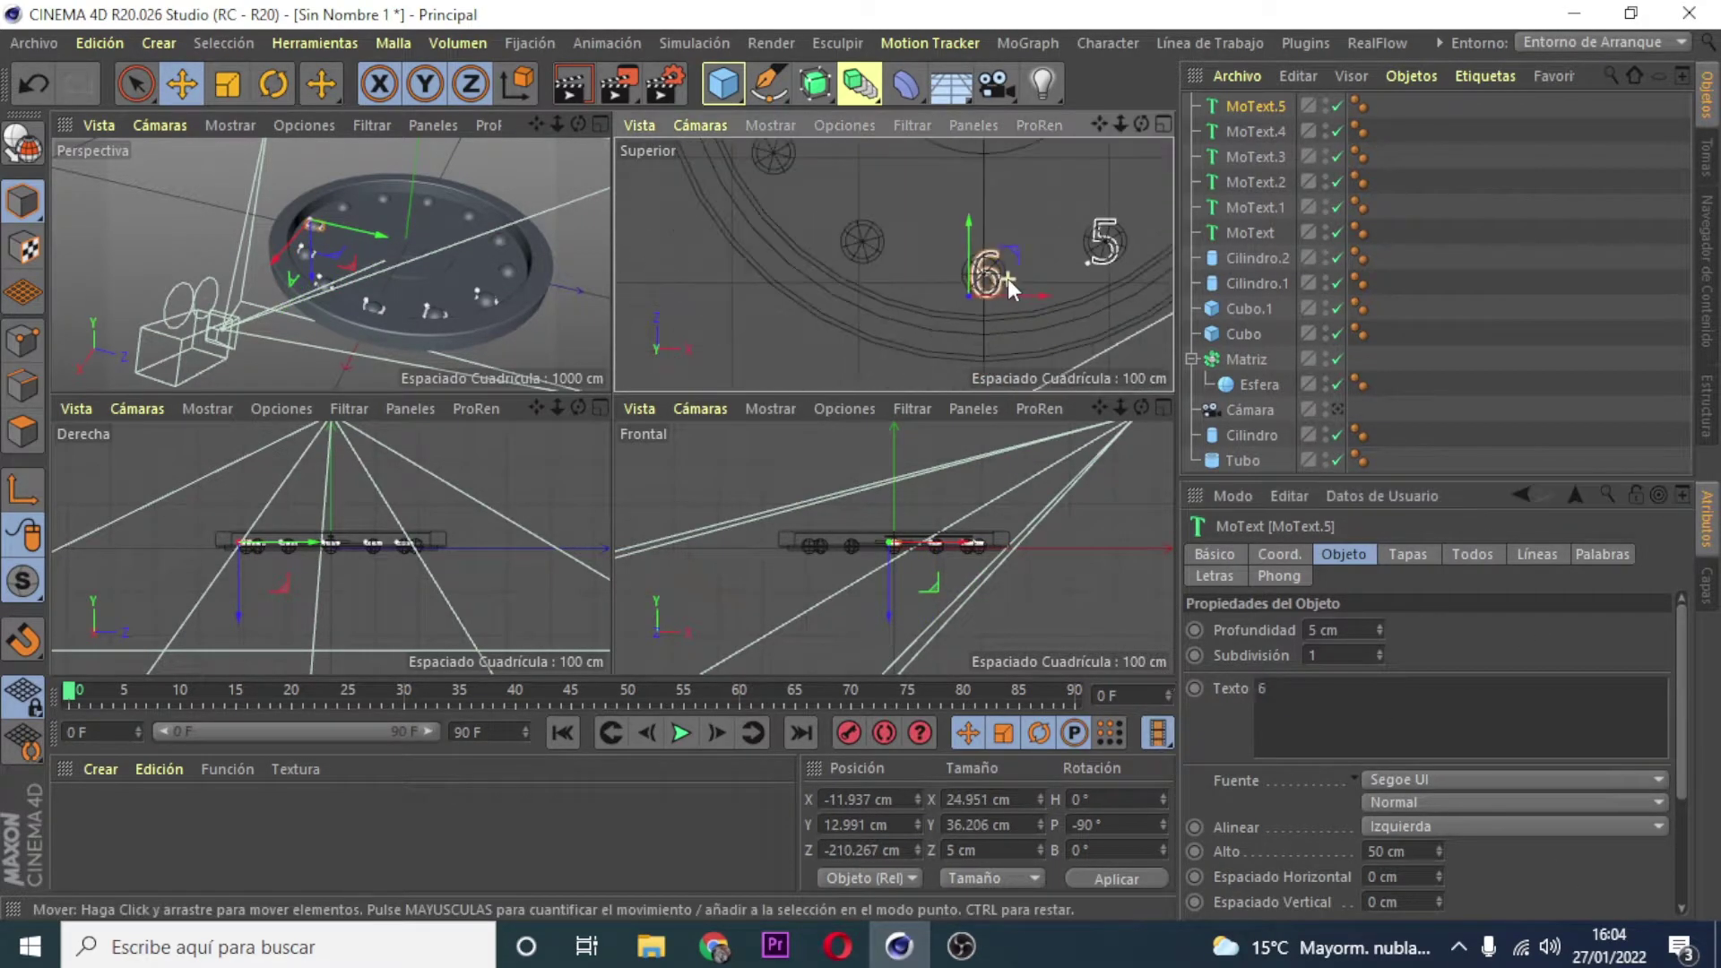
pyautogui.hotkey('ctrl', 'c')
pyautogui.hotkey('ctrl', 'v')
# Step: Move the new copy to the 7 position and set its text to 7
pyautogui.moveTo(977, 280); pyautogui.dragTo(852, 278)
pyautogui.scroll(3, 852, 279)
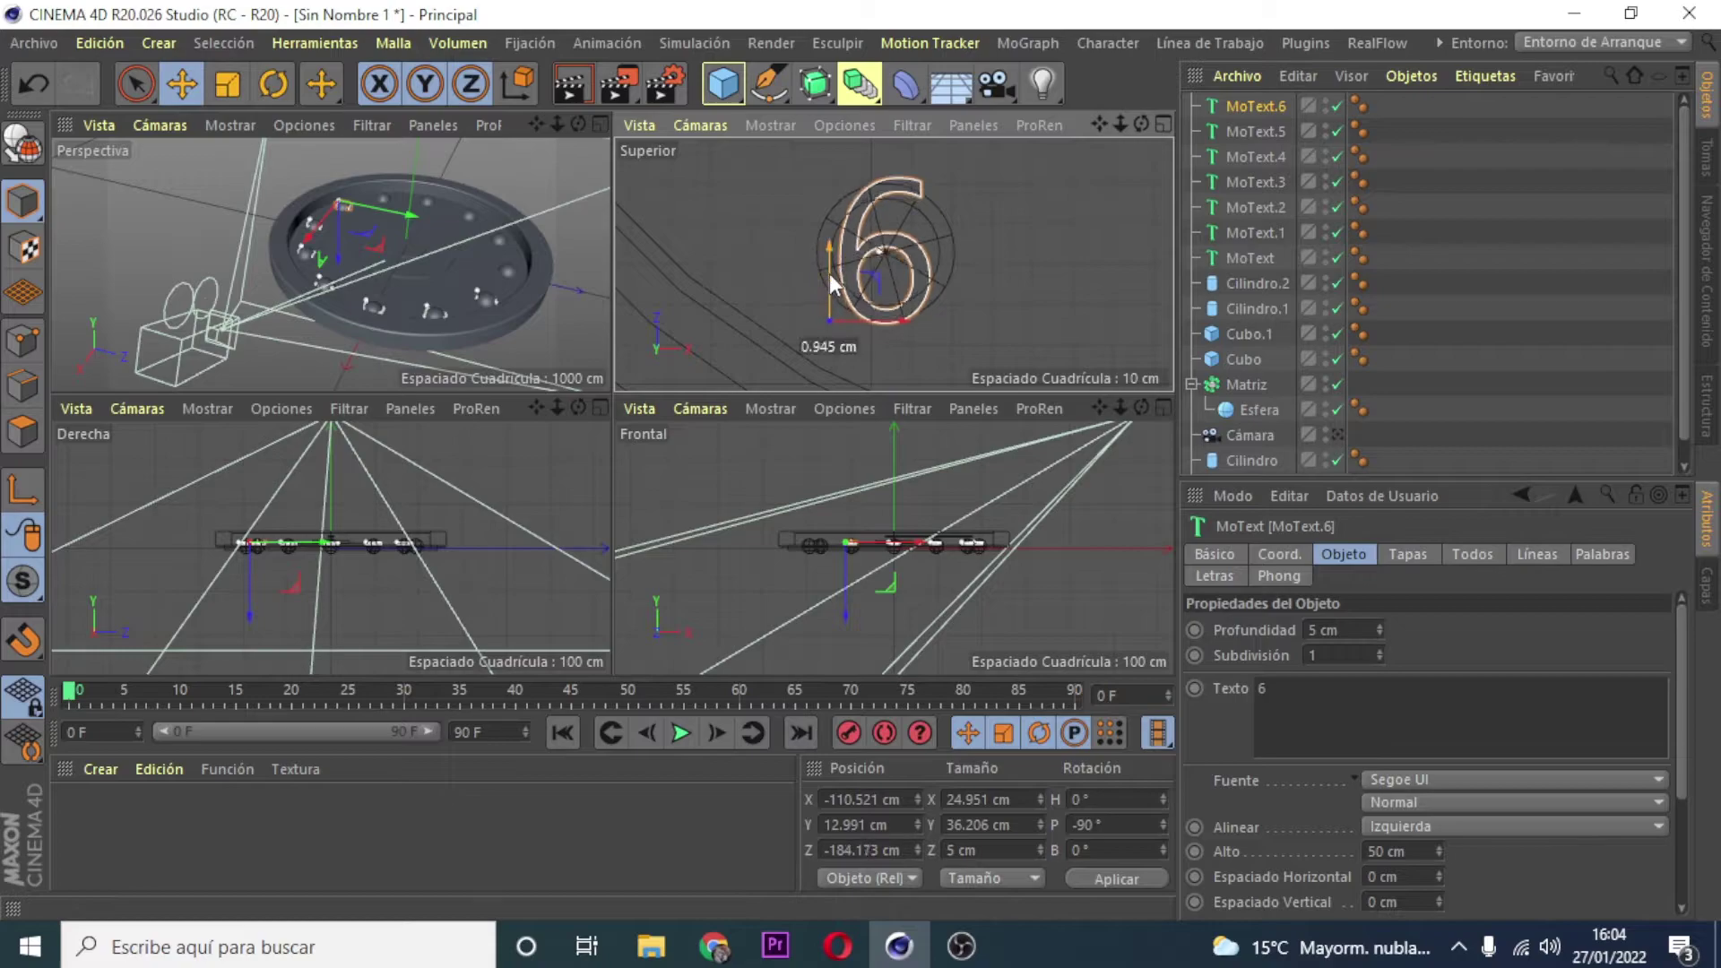
pyautogui.moveTo(860, 341)
pyautogui.mouseDown()
pyautogui.moveTo(862, 309)
pyautogui.moveTo(906, 313)
pyautogui.moveTo(848, 239)
pyautogui.mouseUp()
pyautogui.write('7')
pyautogui.scroll(-3, 861, 309)
# Step: Paste another numeral copy and move it into the 8 position
pyautogui.hotkey('ctrl', 'c')
pyautogui.hotkey('ctrl', 'v')
pyautogui.scroll(3, 906, 313)
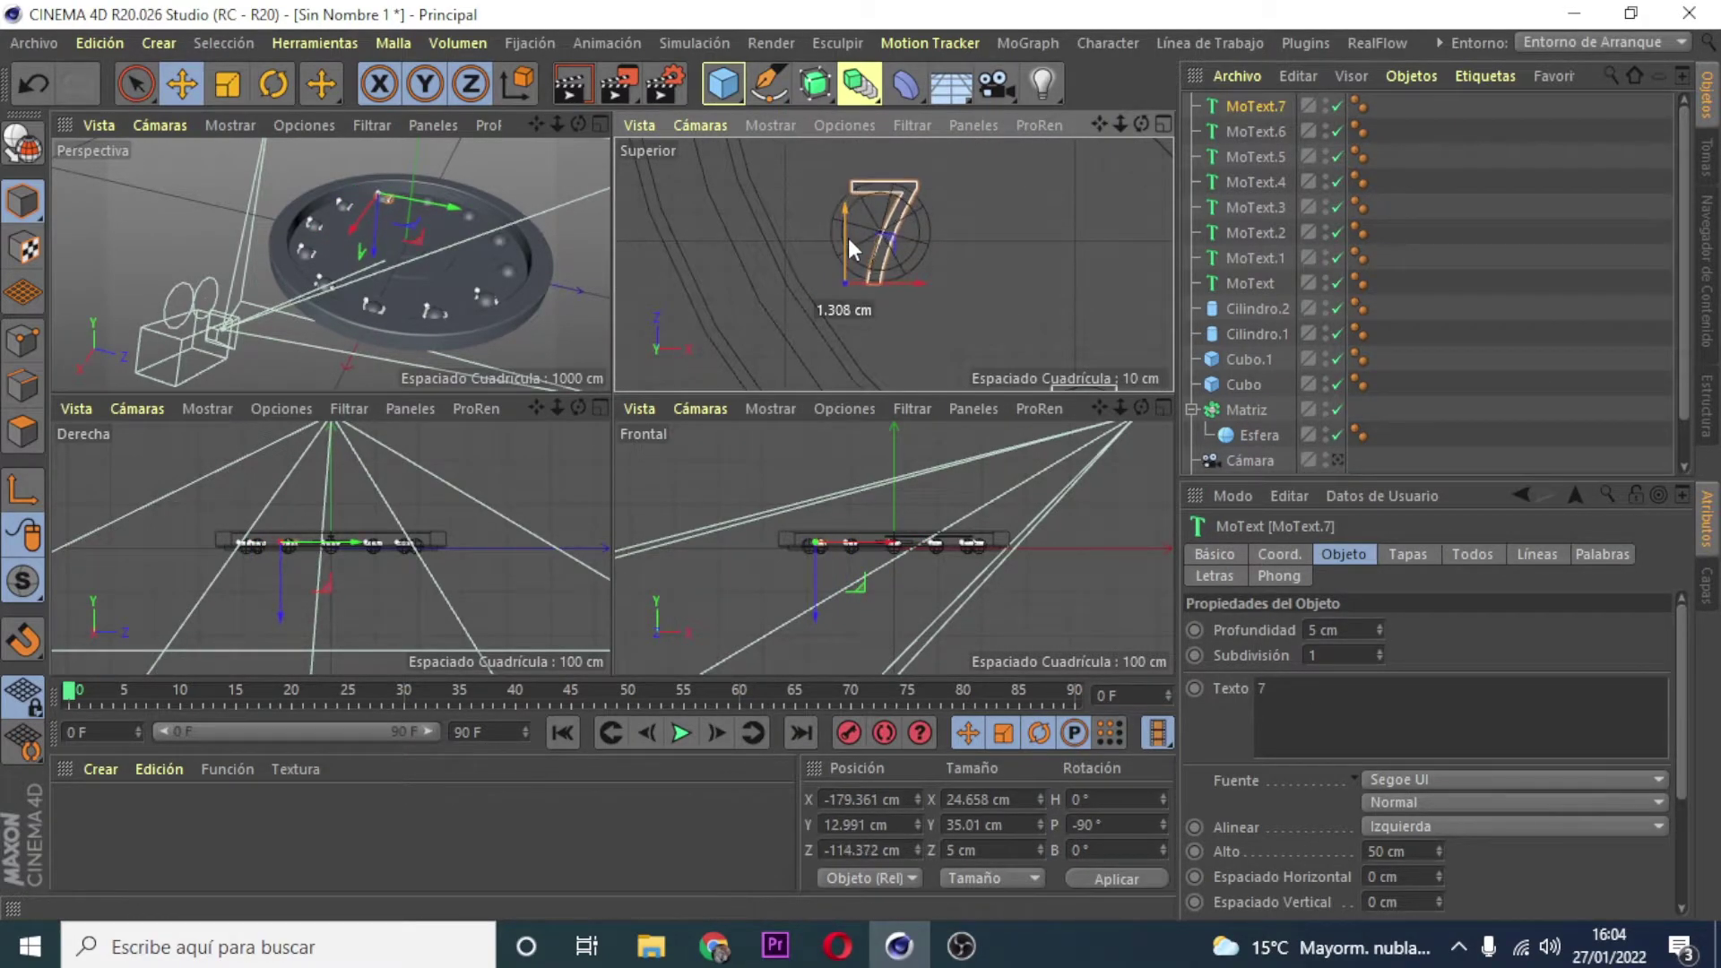
pyautogui.scroll(-3, 986, 224)
pyautogui.doubleClick(1259, 688)
pyautogui.hotkey('ctrl', 'c')
pyautogui.hotkey('ctrl', 'v')
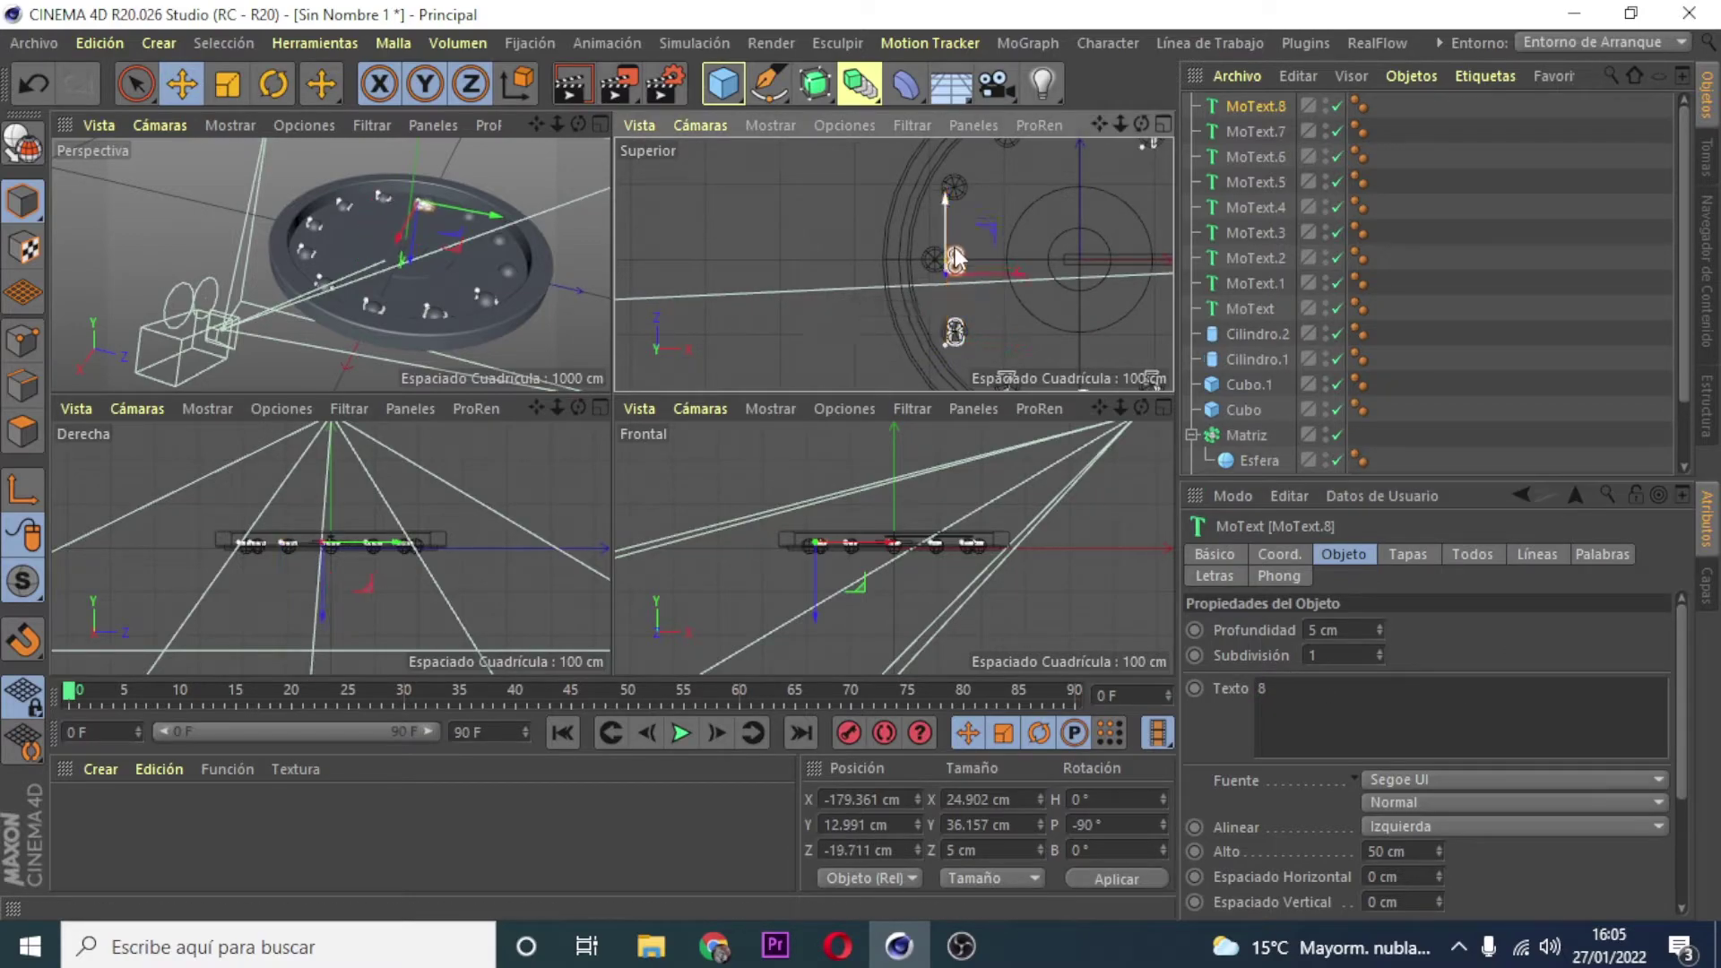
pyautogui.scroll(3, 933, 287)
pyautogui.moveTo(933, 287); pyautogui.dragTo(933, 206)
# Step: Set that numeral to 9, then paste a copy and move it to the 10 spot
pyautogui.doubleClick(1260, 688)
pyautogui.write('9')
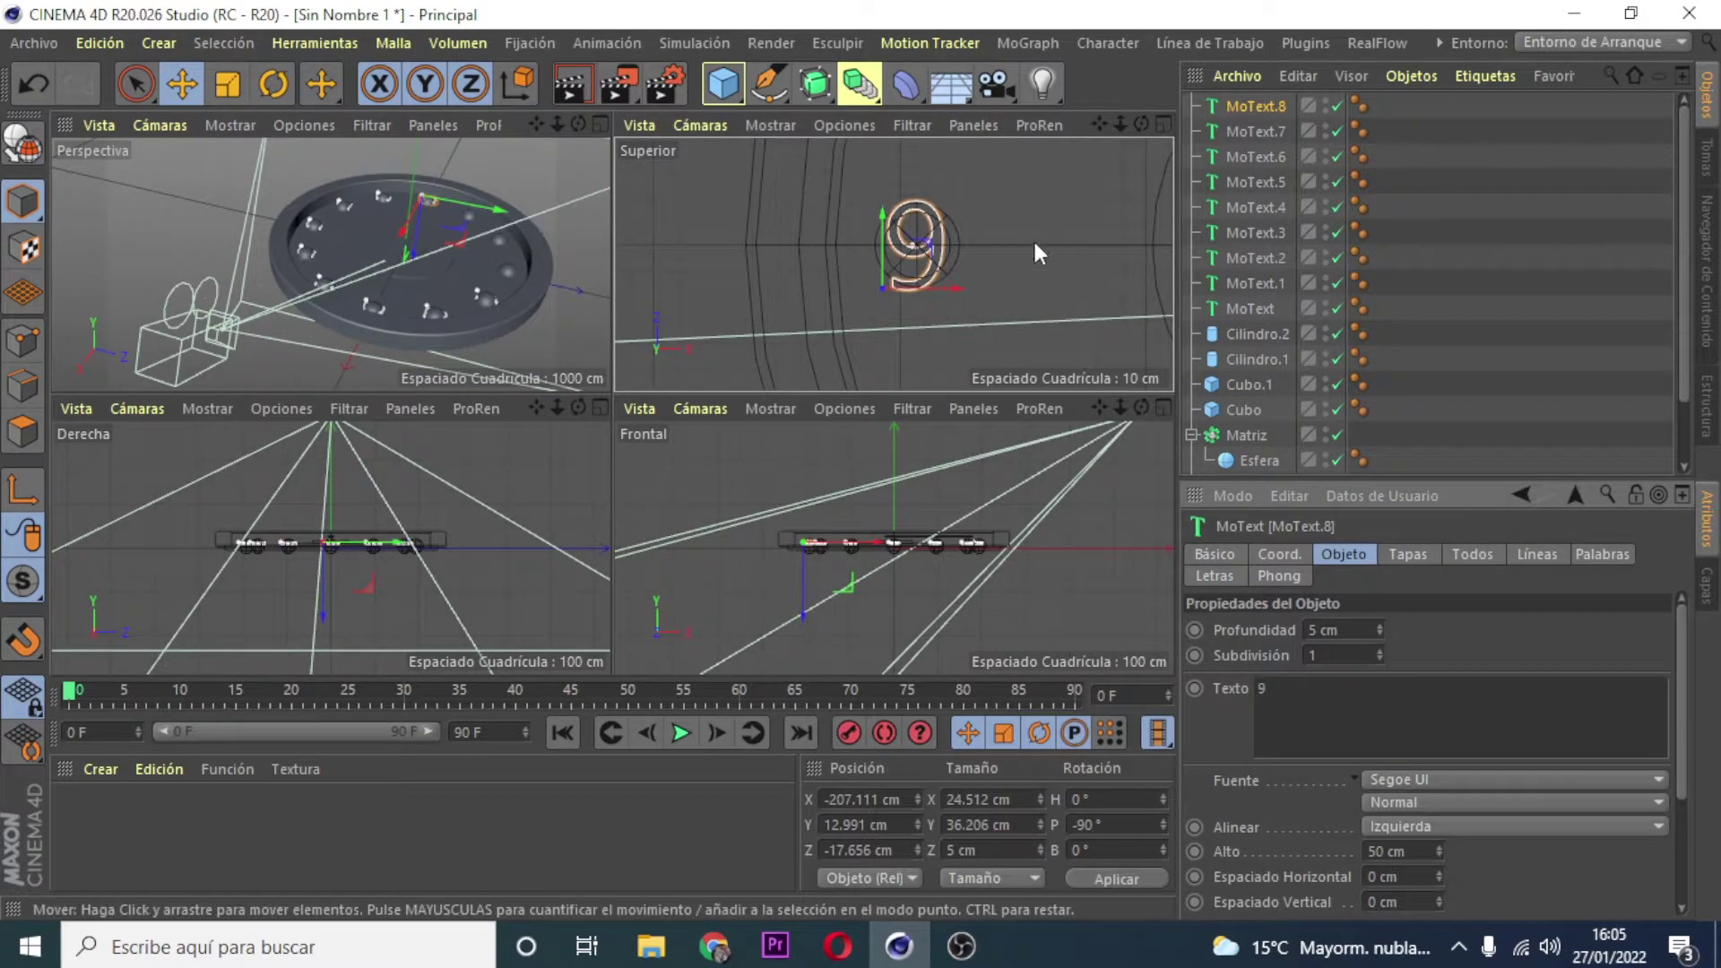
pyautogui.hotkey('ctrl', 'c')
pyautogui.hotkey('ctrl', 'v')
pyautogui.scroll(-3, 897, 269)
pyautogui.moveTo(737, 303); pyautogui.dragTo(762, 232)
pyautogui.scroll(3, 761, 233)
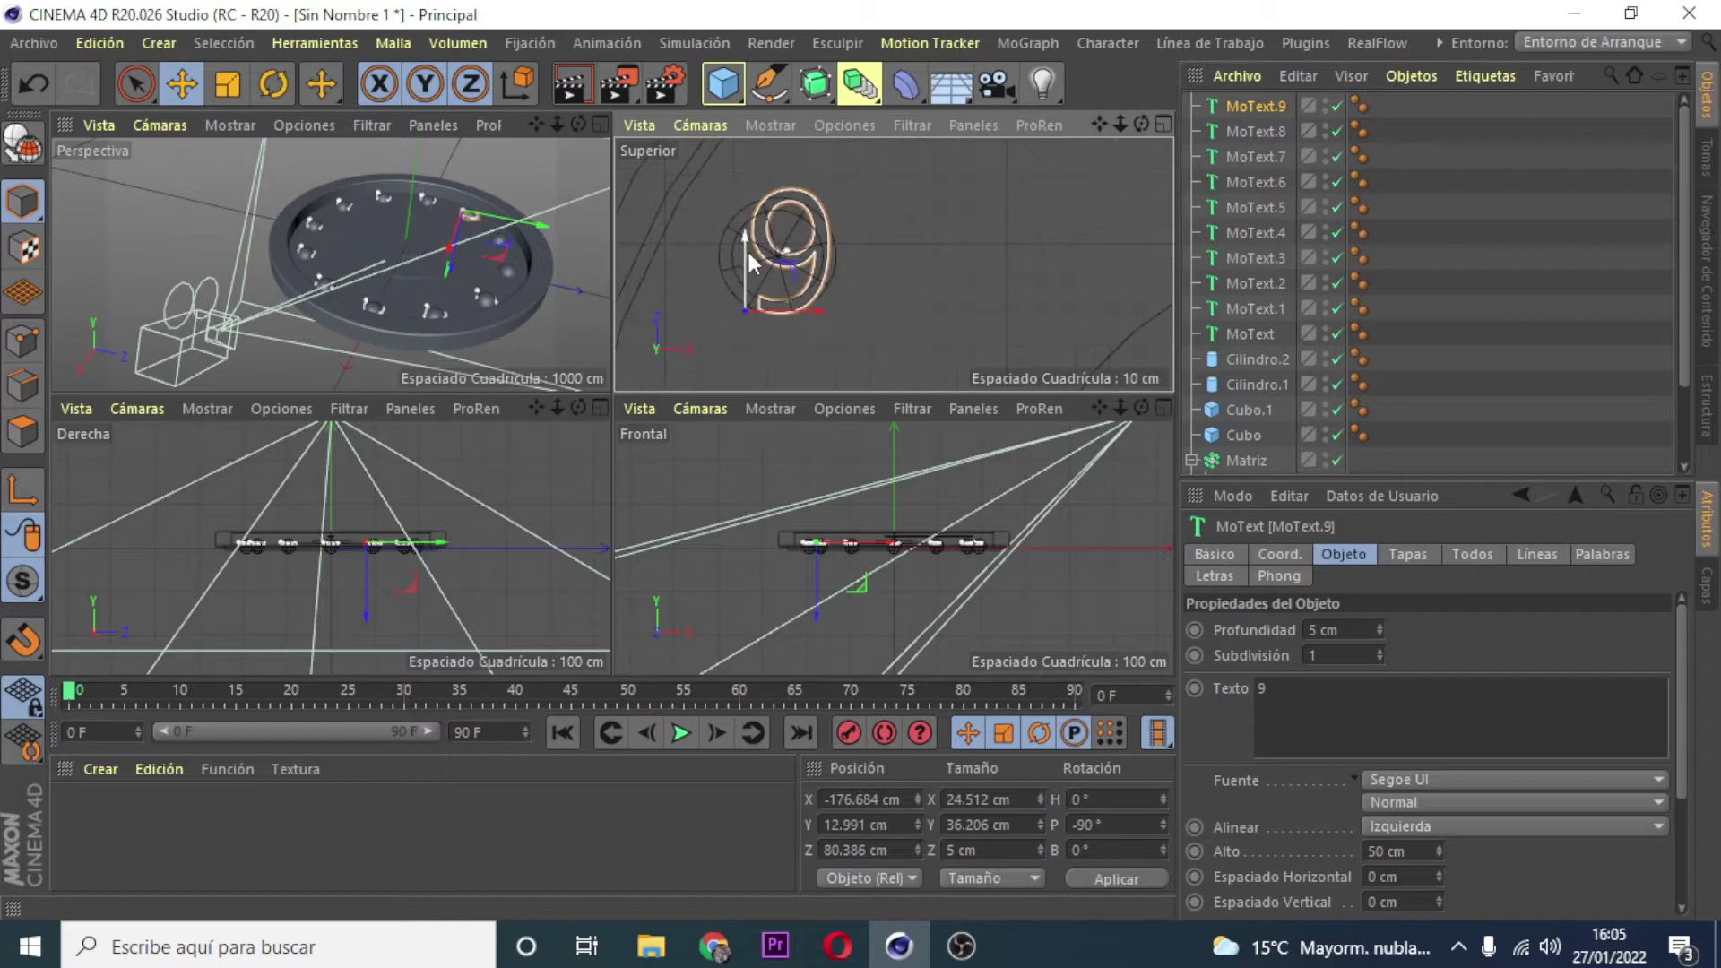
pyautogui.moveTo(788, 313)
pyautogui.mouseDown()
pyautogui.moveTo(744, 308)
pyautogui.moveTo(702, 255)
pyautogui.moveTo(878, 261)
pyautogui.moveTo(812, 201)
pyautogui.mouseUp()
# Step: Set the text to 10, then paste a copy and retype it as 11
pyautogui.doubleClick(1259, 688)
pyautogui.write('10')
pyautogui.scroll(-3, 743, 308)
pyautogui.scroll(-1, 744, 308)
pyautogui.hotkey('ctrl', 'c')
pyautogui.hotkey('ctrl', 'v')
pyautogui.doubleClick(1302, 686)
pyautogui.write('1')
# Step: Paste a final numeral copy and set its number to 12
pyautogui.scroll(4, 742, 285)
pyautogui.scroll(-3, 710, 249)
pyautogui.hotkey('ctrl', 'c')
pyautogui.hotkey('ctrl', 'v')
pyautogui.scroll(3, 878, 261)
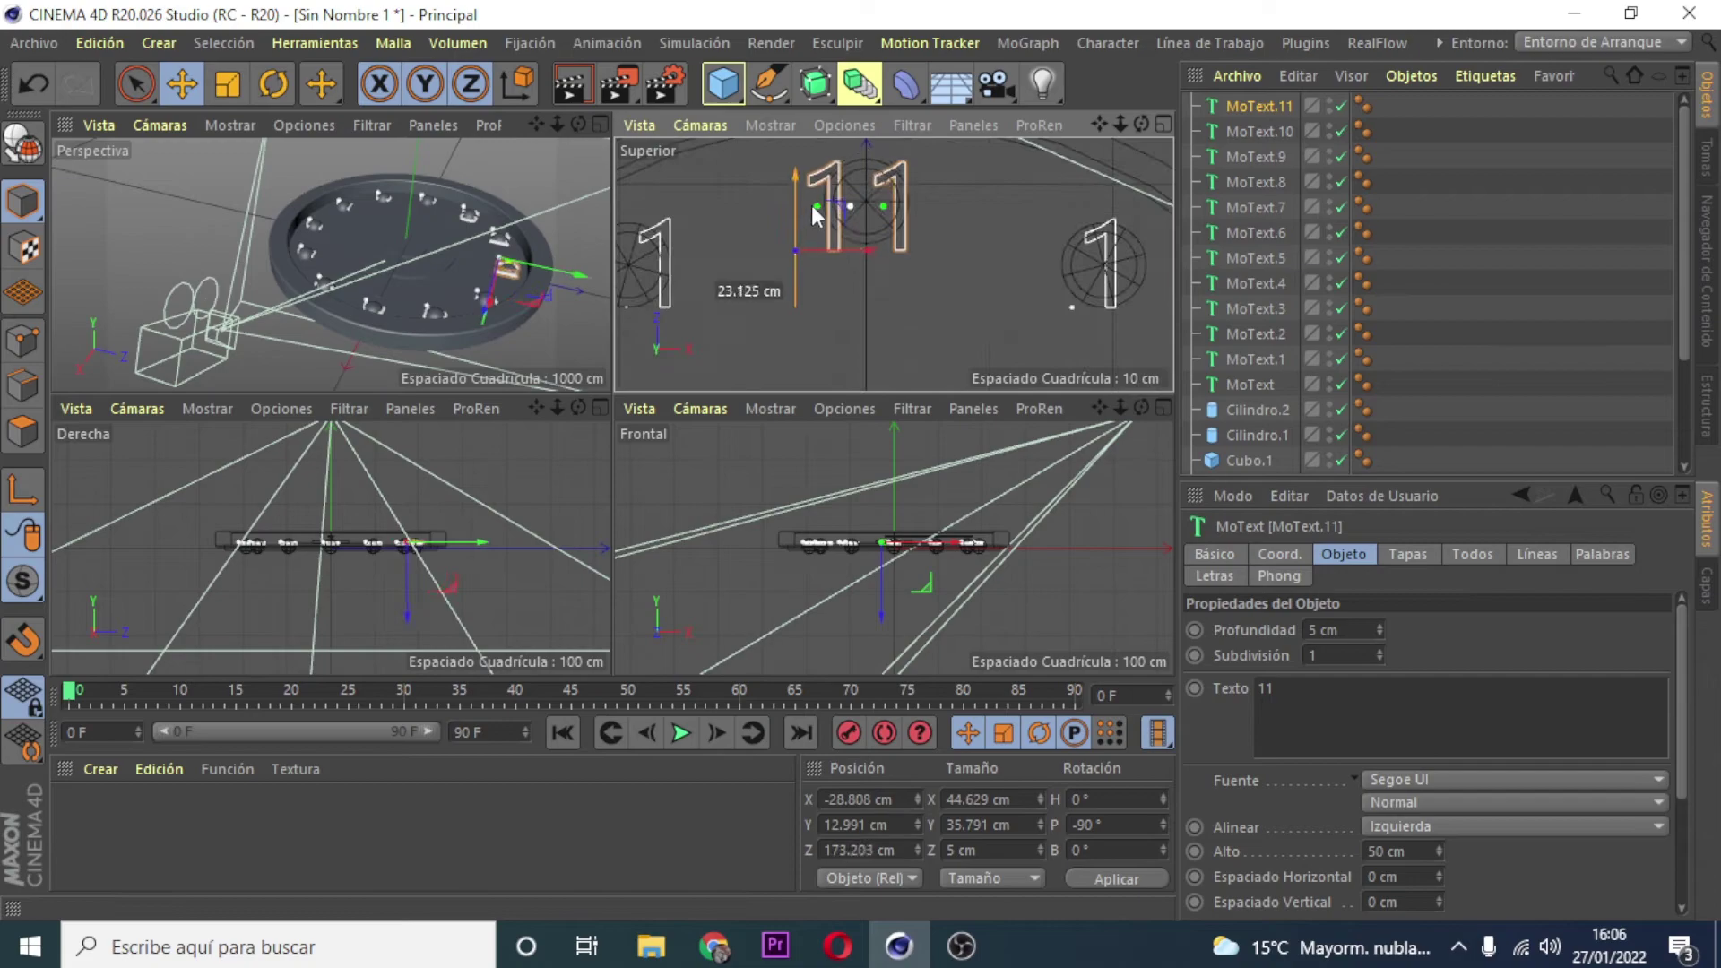
pyautogui.click(1402, 703)
pyautogui.write('12')
pyautogui.click(968, 244)
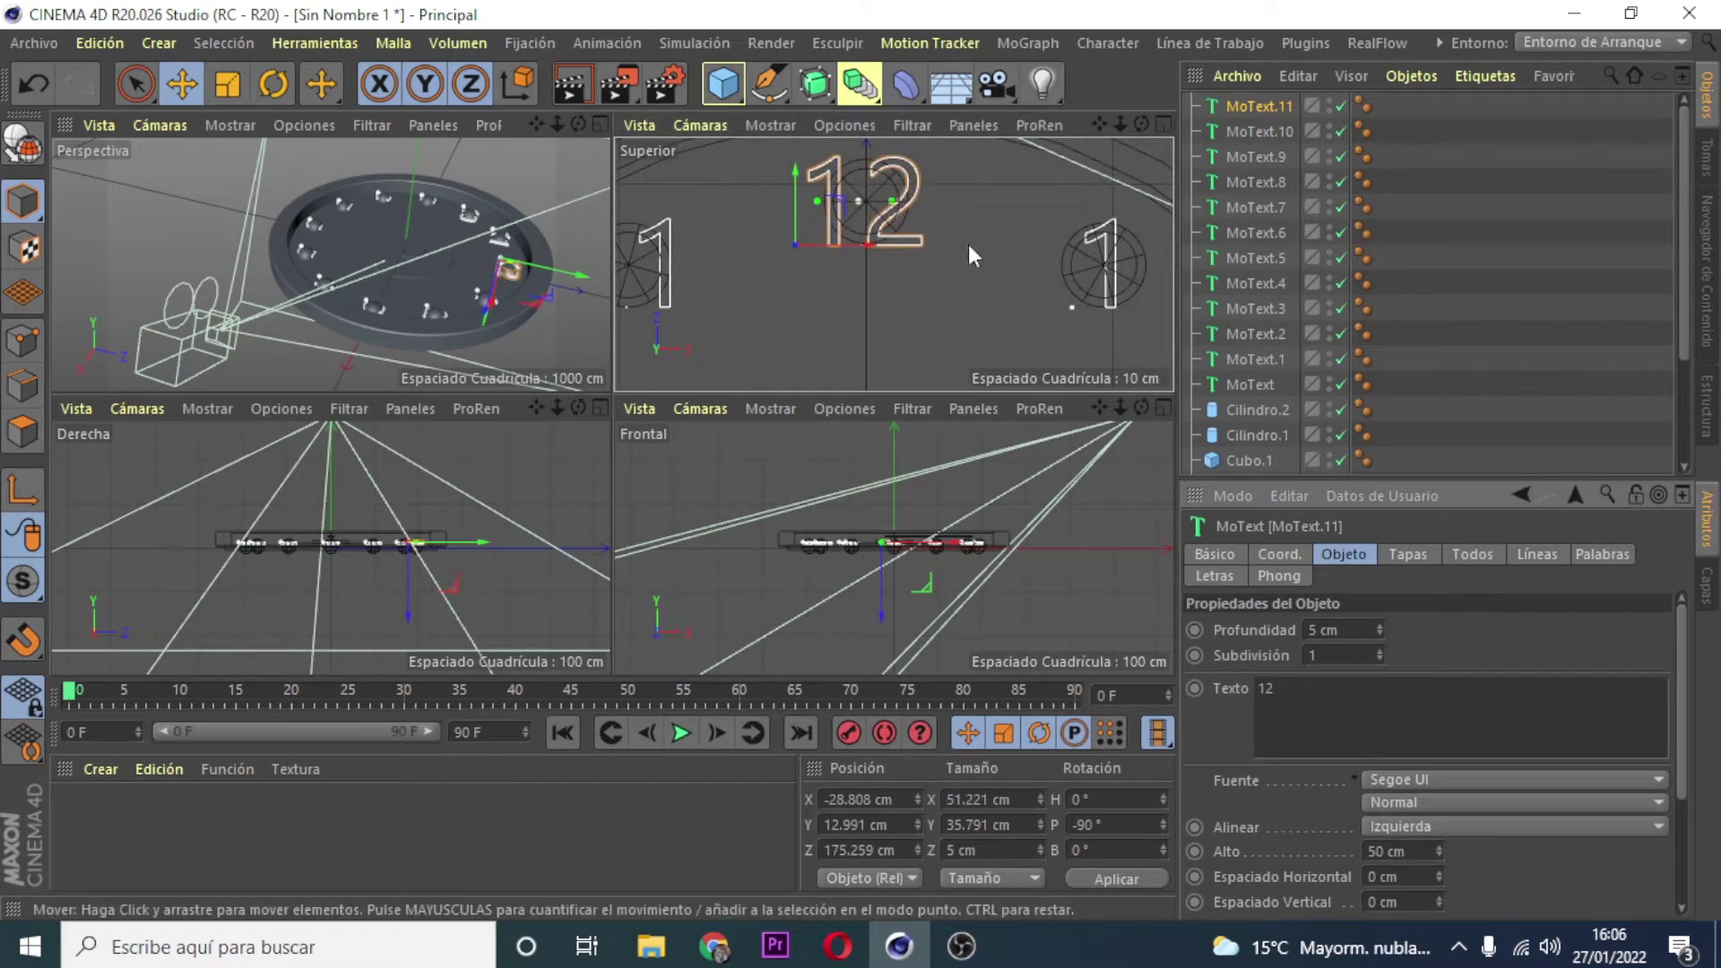
pyautogui.scroll(-3, 968, 244)
# Step: Maximise the Perspective view, disable the Matrix sphere array and render a preview
pyautogui.middleClick(378, 275)
pyautogui.moveTo(1140, 123); pyautogui.dragTo(701, 278)
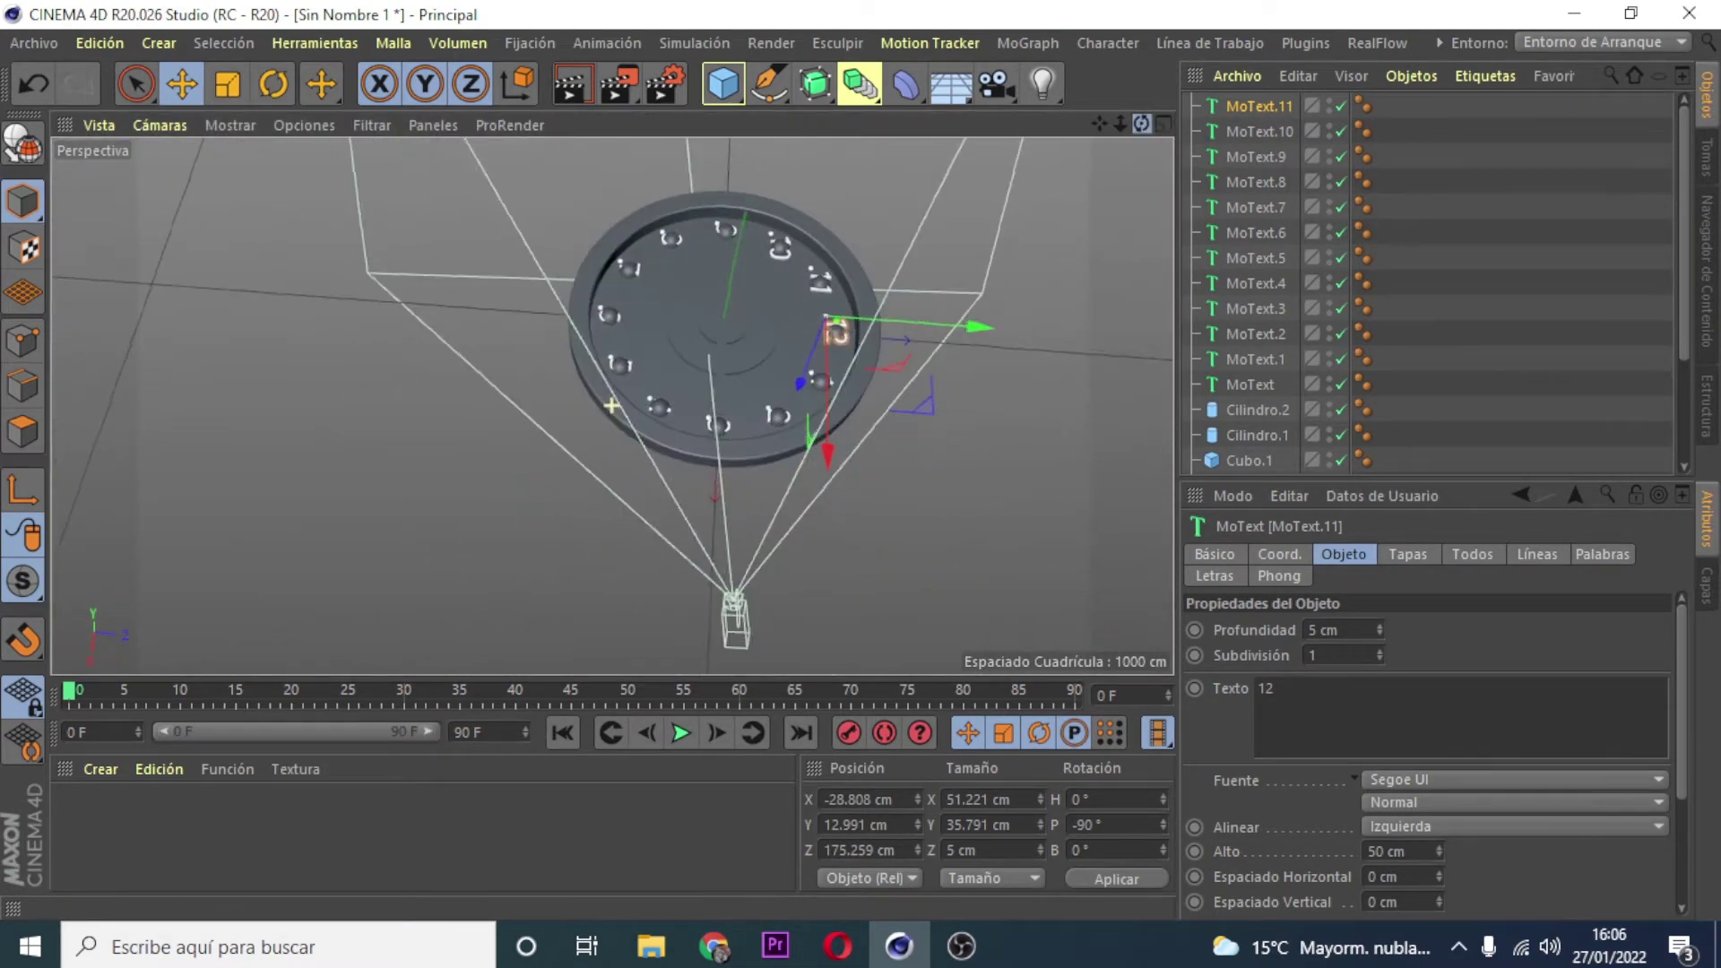
pyautogui.scroll(-3, 1327, 353)
pyautogui.click(1340, 362)
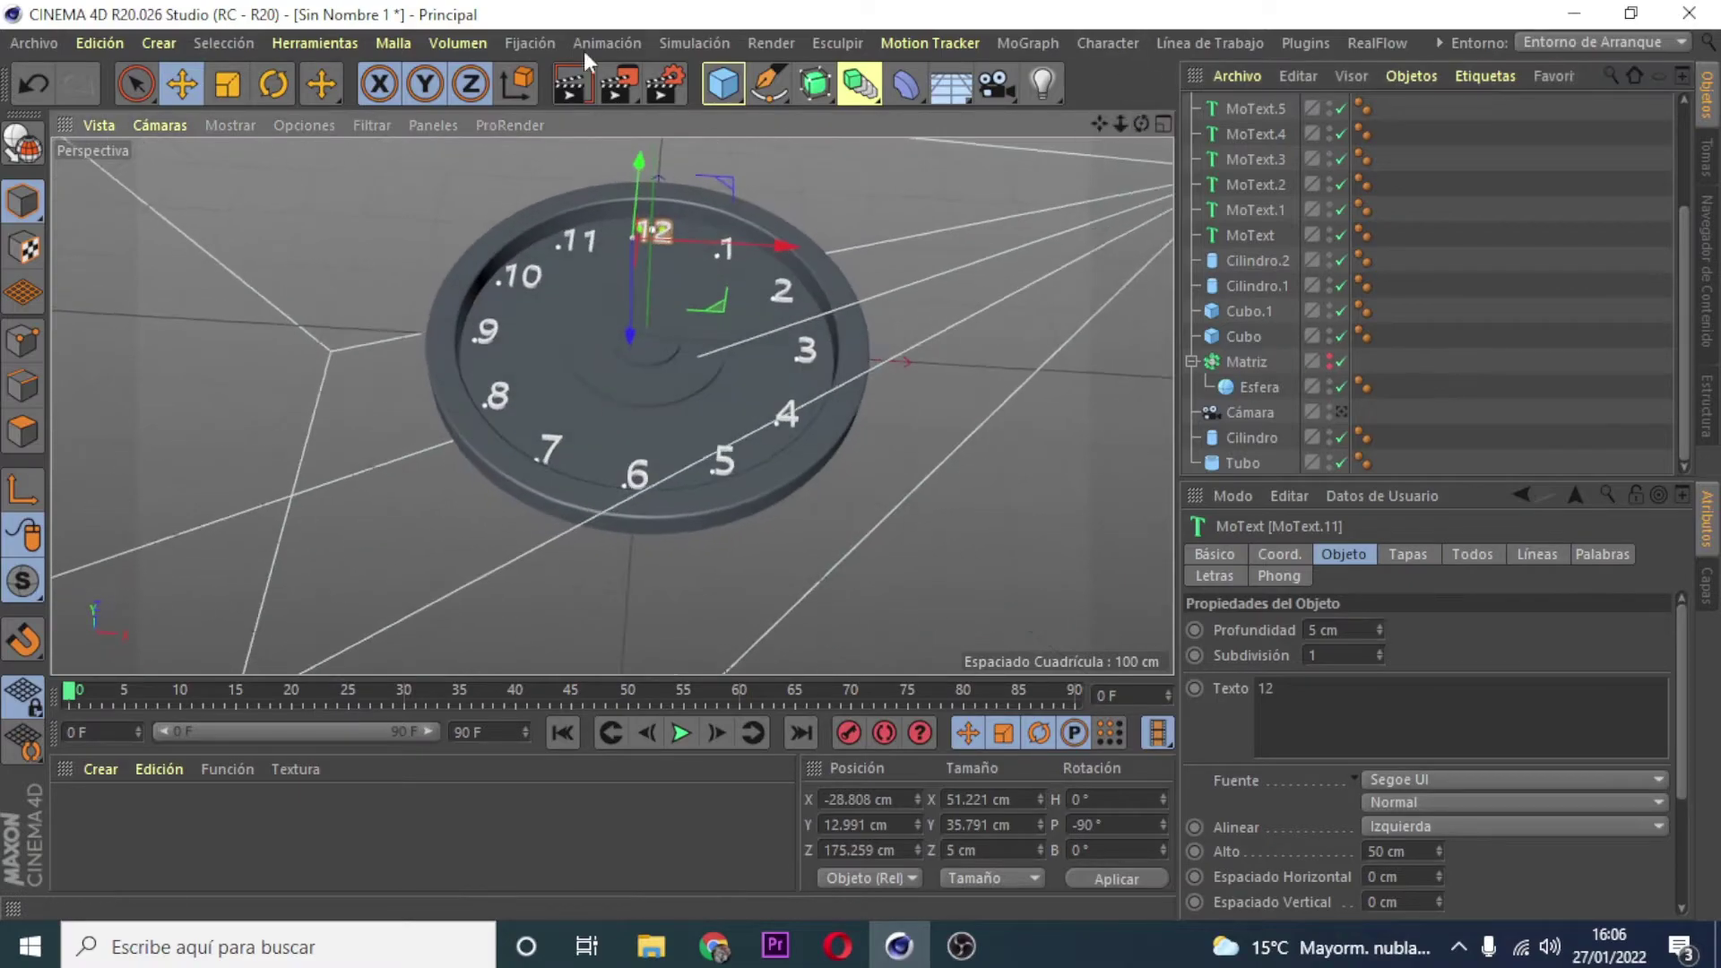
pyautogui.hotkey('ctrl', 'r')
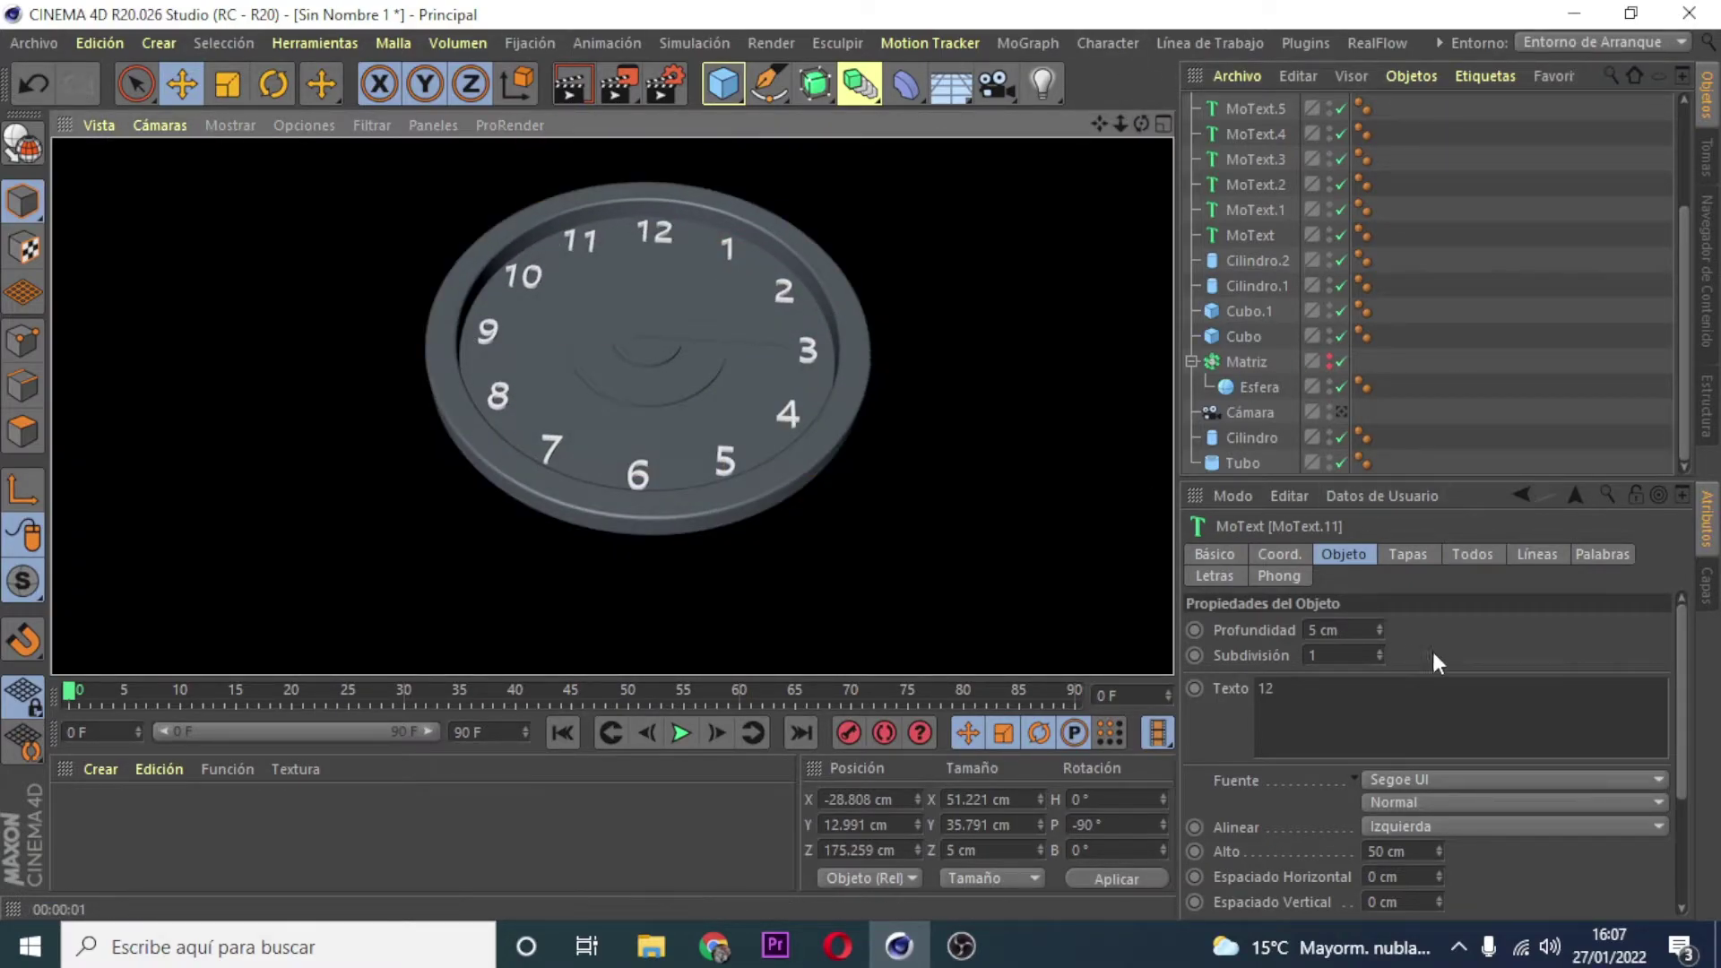
# Step: Give the 12 numeral the Sitka Small Bold font, widening it to 53.659 cm
pyautogui.scroll(3, 1264, 161)
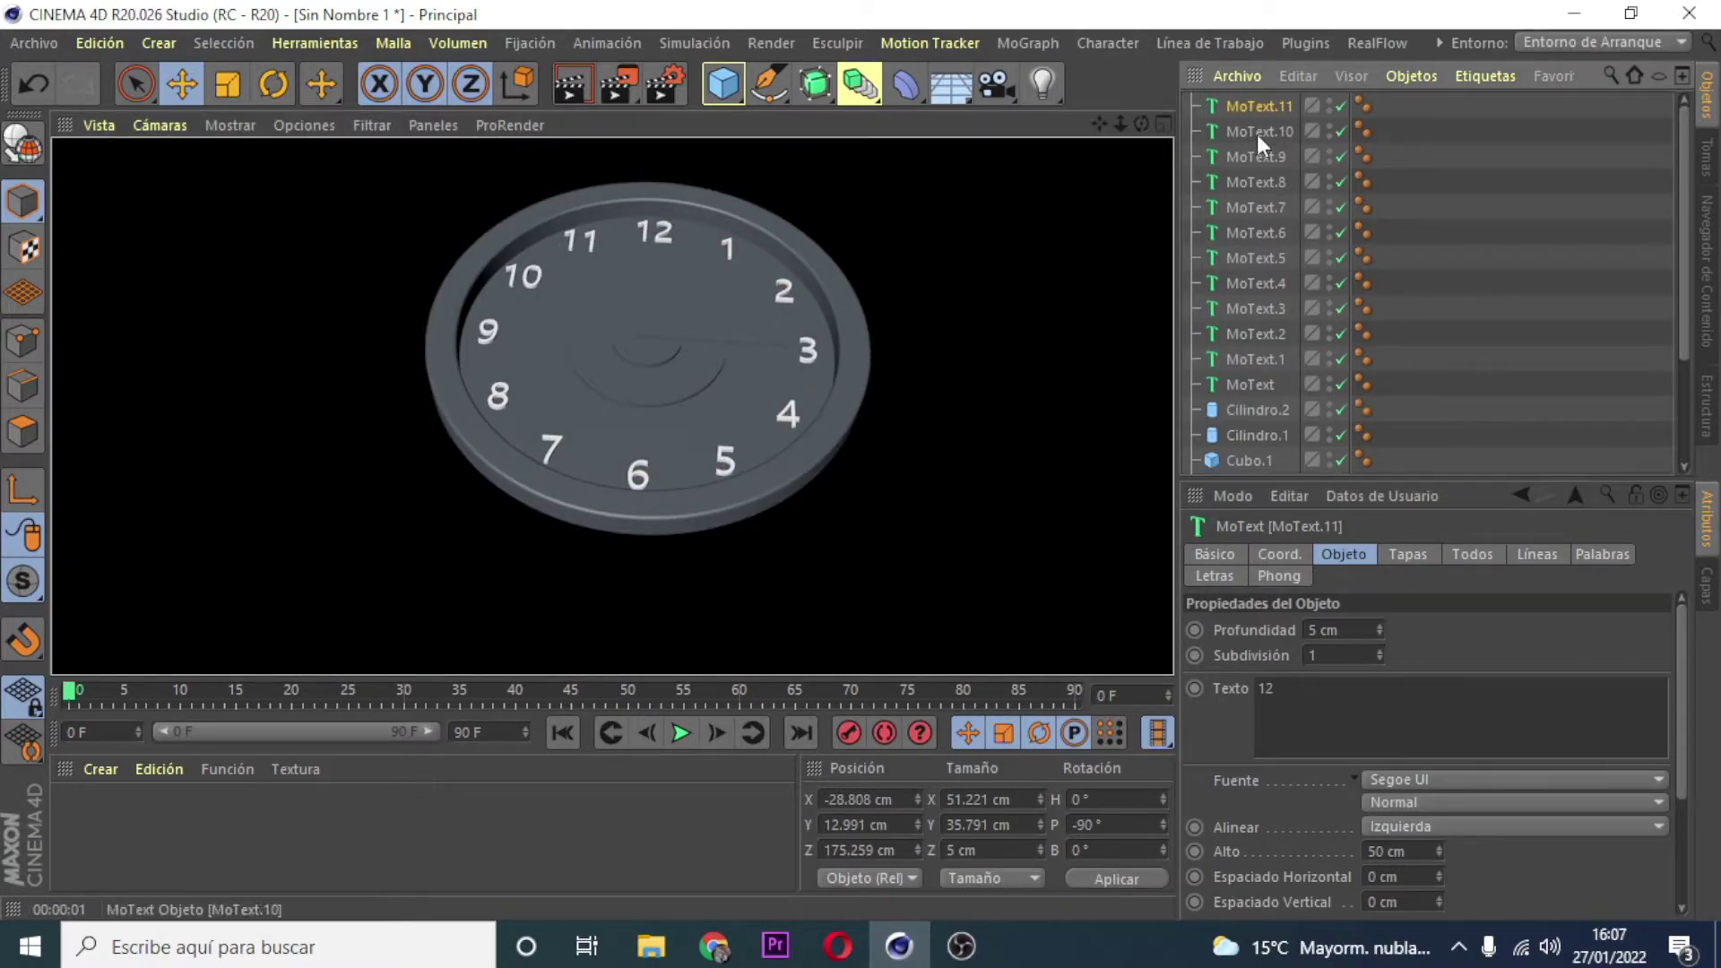
pyautogui.click(1413, 781)
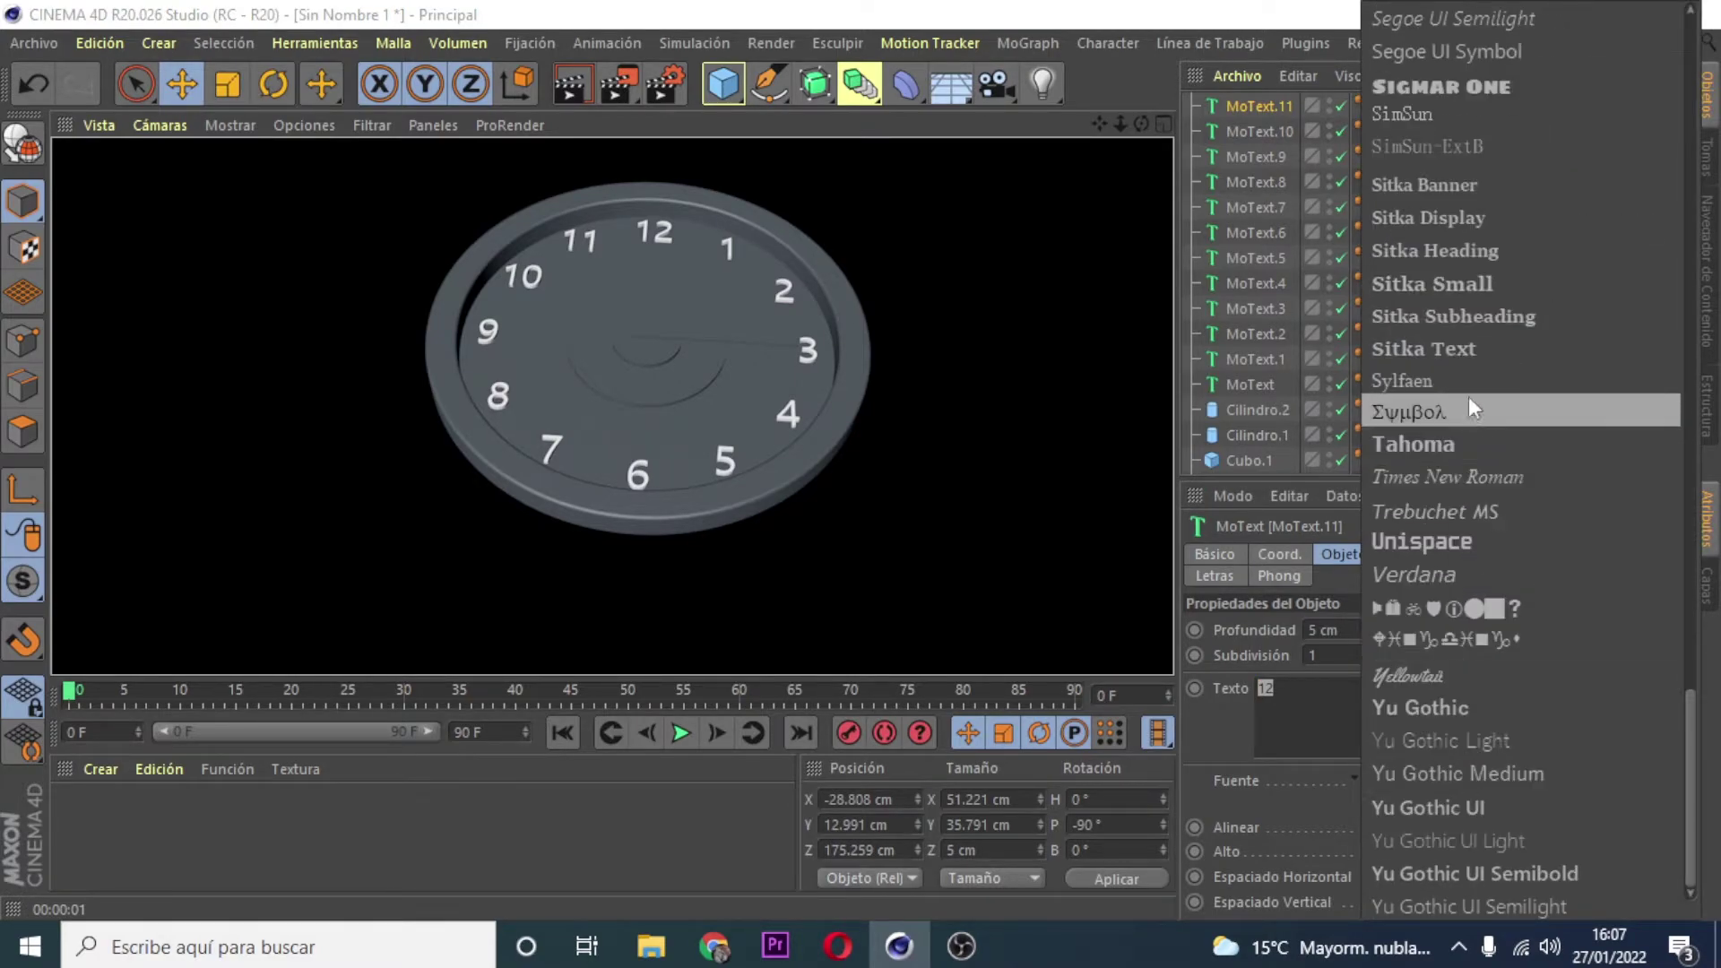
pyautogui.scroll(5, 1477, 266)
pyautogui.scroll(3, 1477, 265)
pyautogui.scroll(3, 1477, 266)
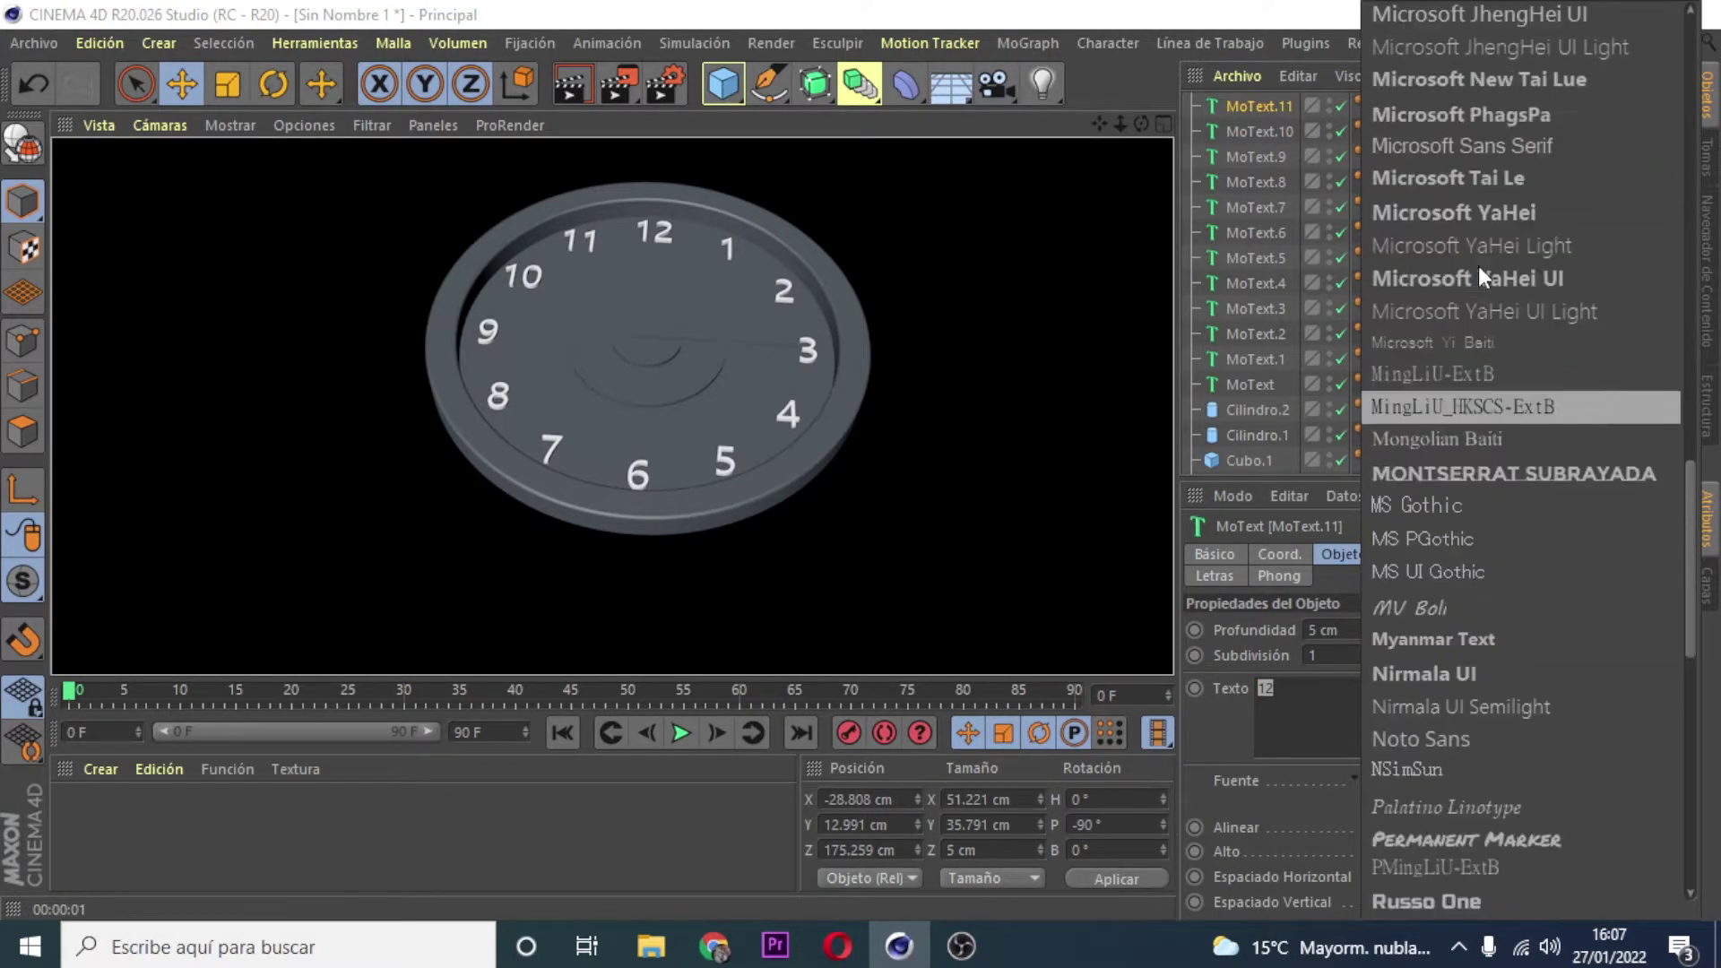
pyautogui.scroll(3, 1476, 265)
pyautogui.scroll(3, 1477, 265)
pyautogui.scroll(-3, 1477, 265)
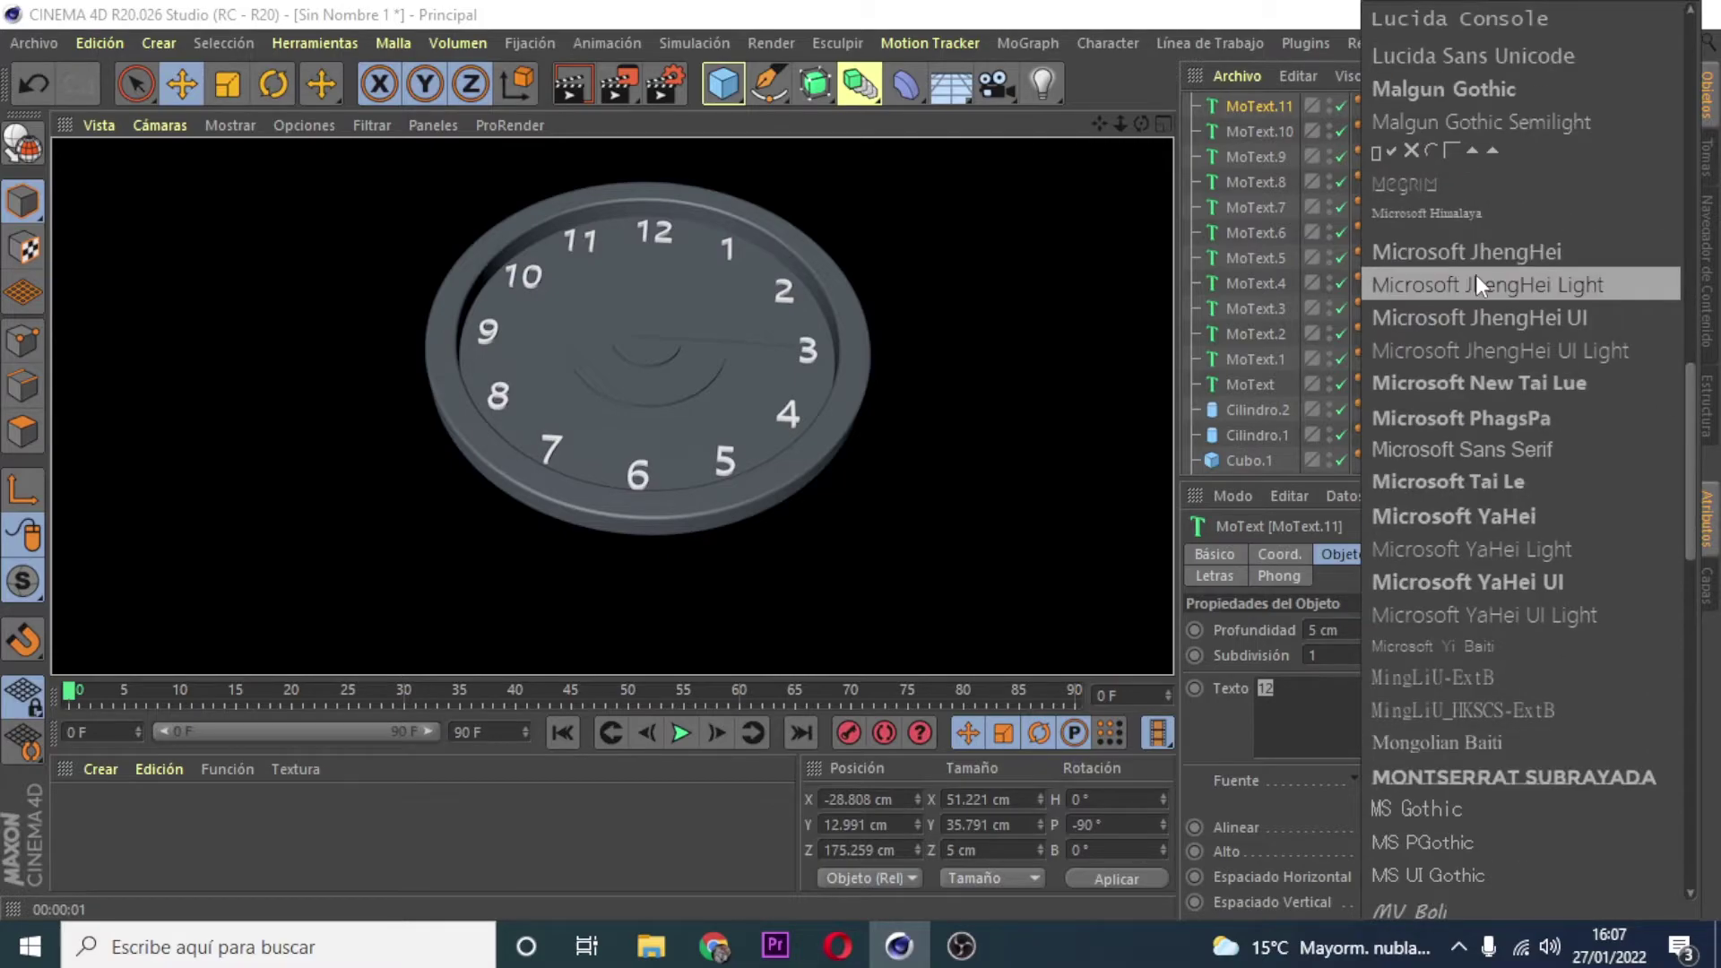
pyautogui.scroll(-5, 1475, 274)
pyautogui.scroll(-4, 1477, 276)
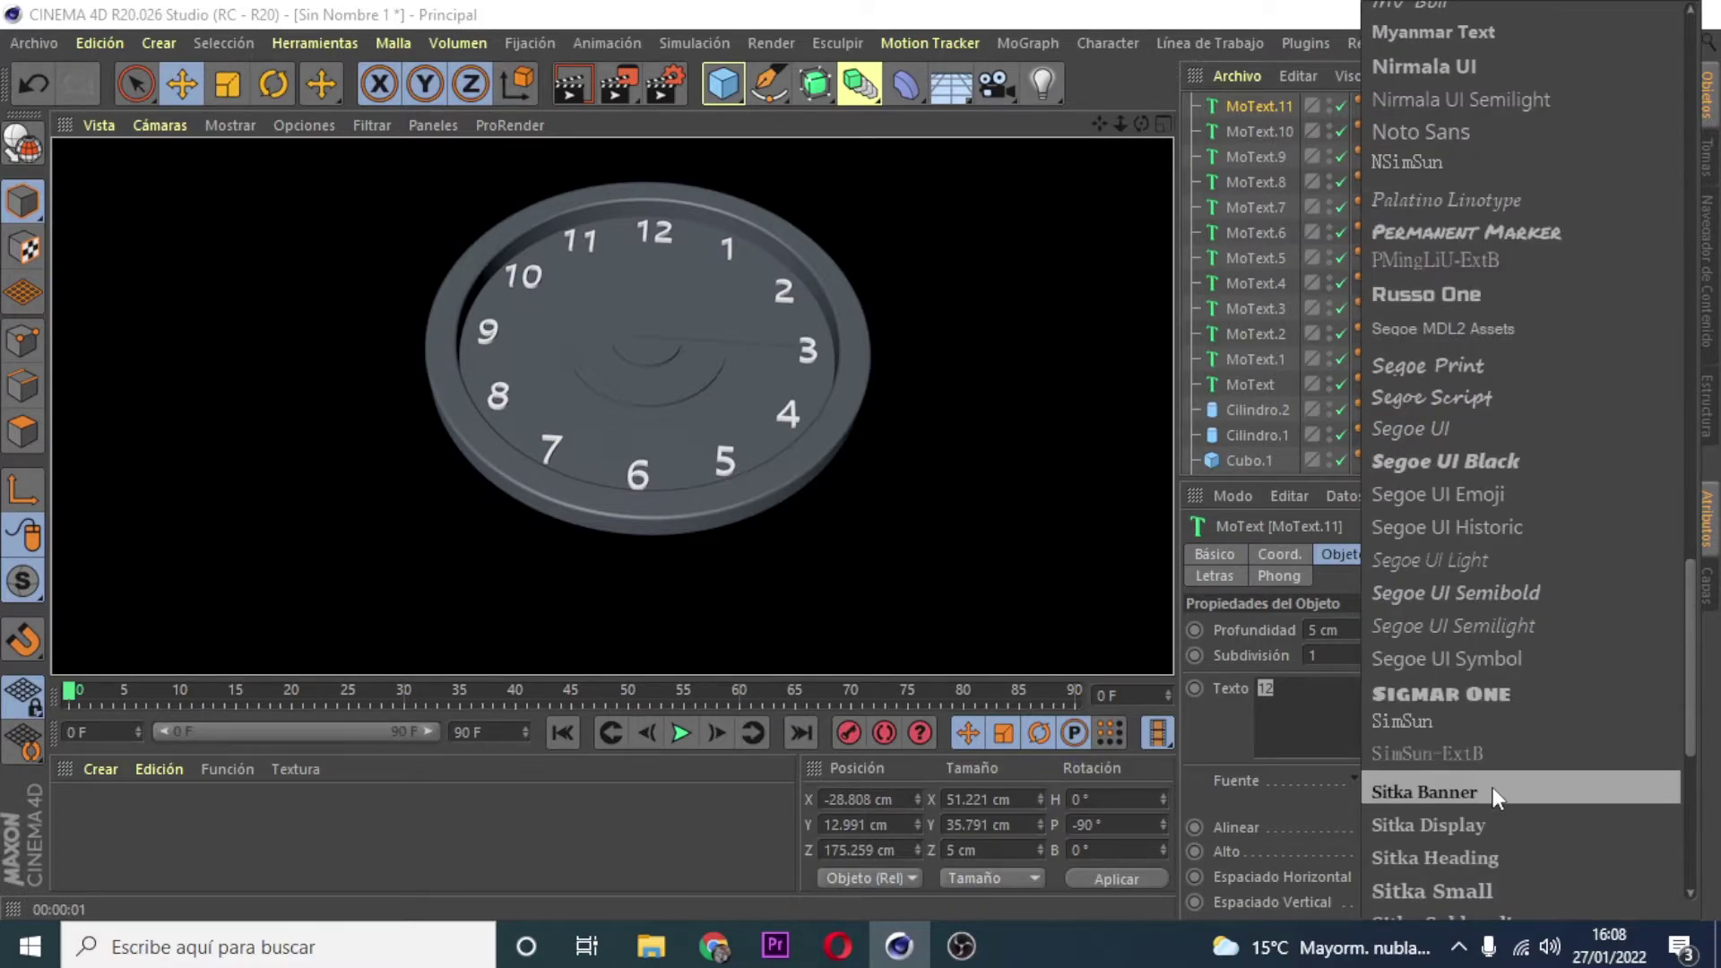
pyautogui.scroll(-2, 1505, 814)
pyautogui.click(1494, 659)
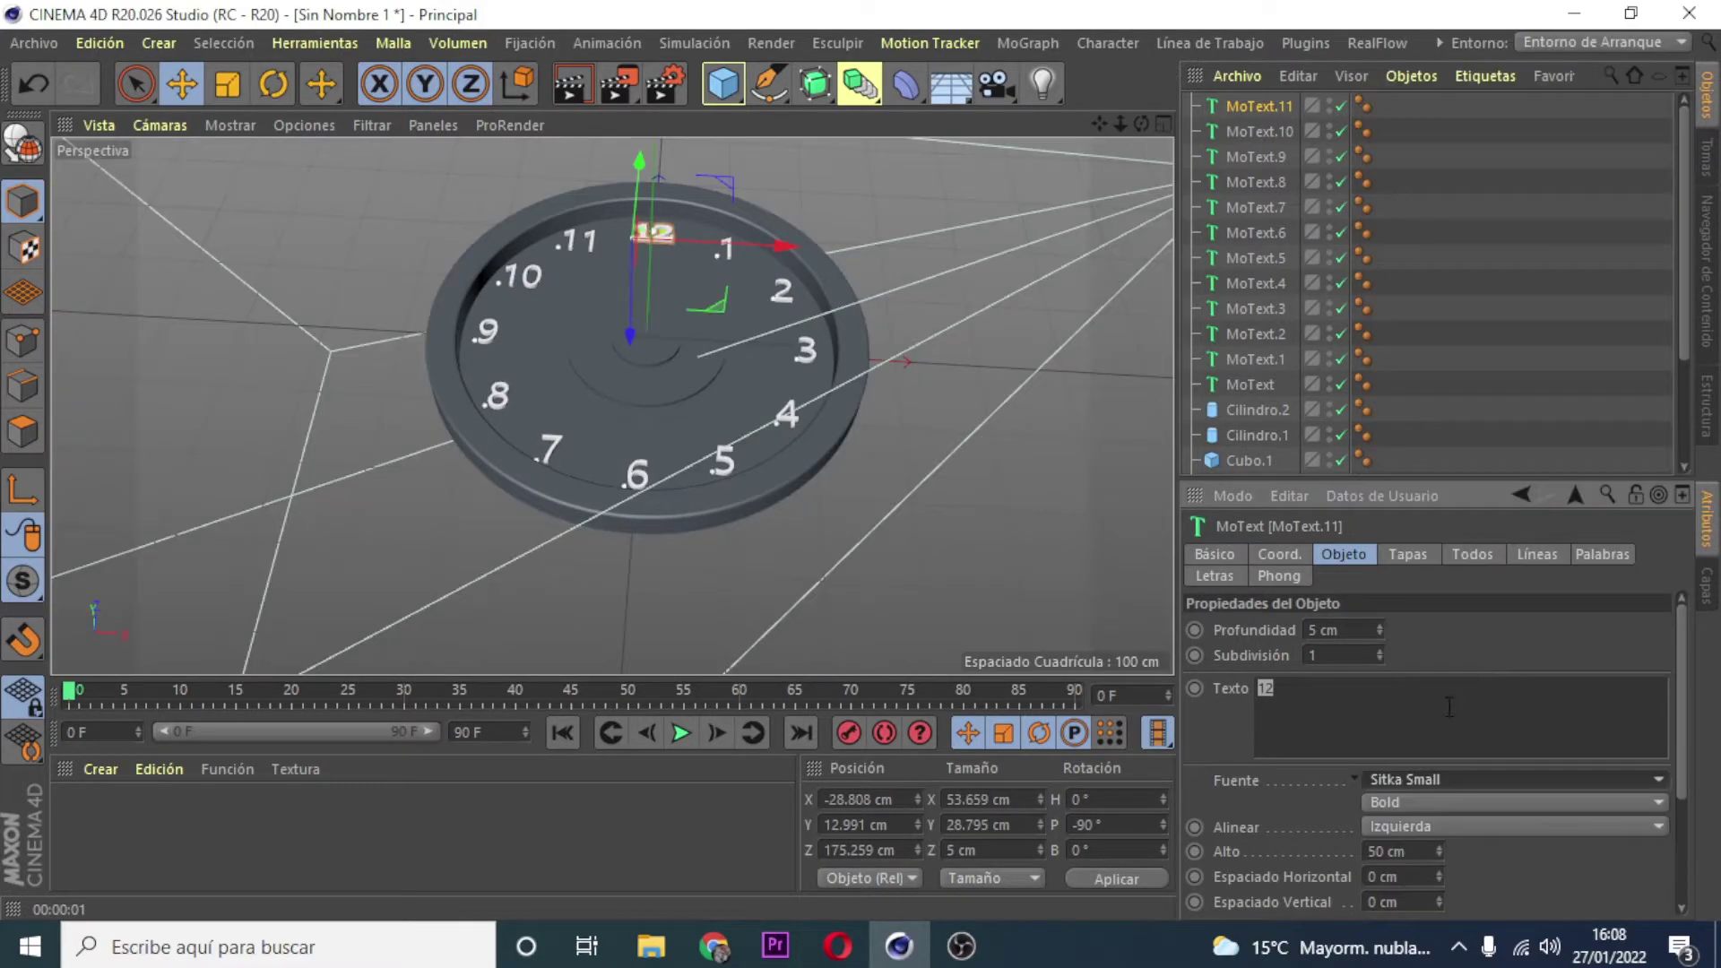
# Step: Apply the Sitka Small font to the 1 numeral and select its text for replacing
pyautogui.click(1249, 384)
pyautogui.click(1428, 776)
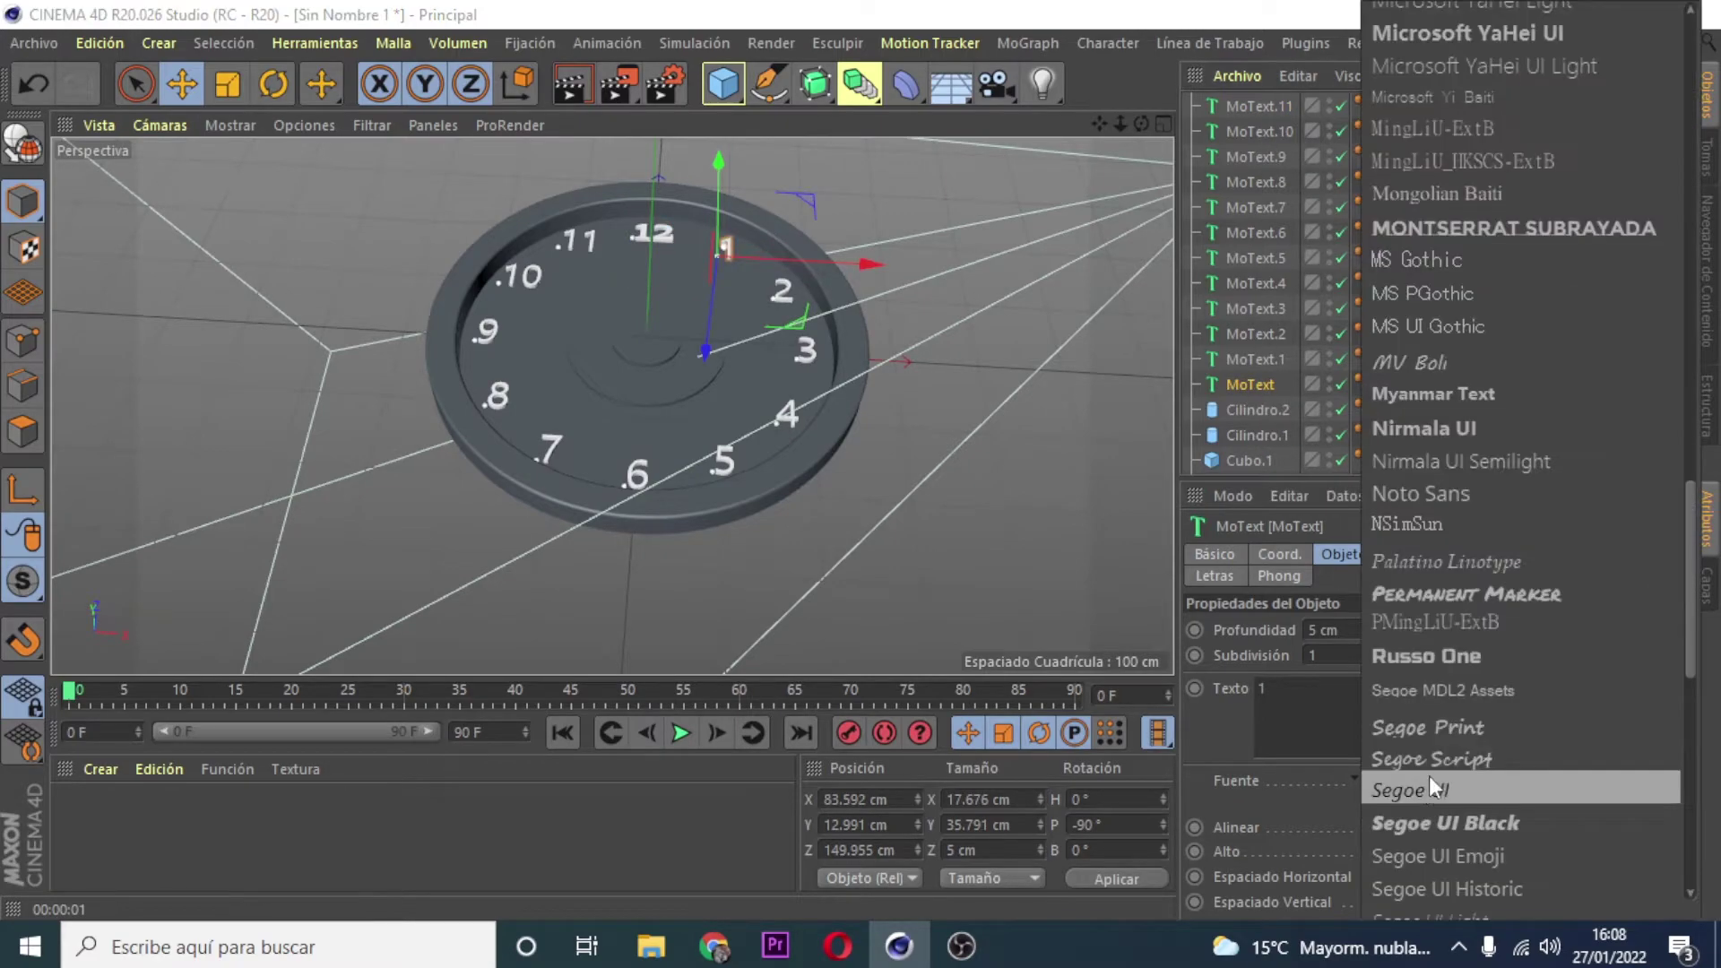
pyautogui.scroll(-5, 1428, 777)
pyautogui.click(1442, 285)
pyautogui.doubleClick(1261, 688)
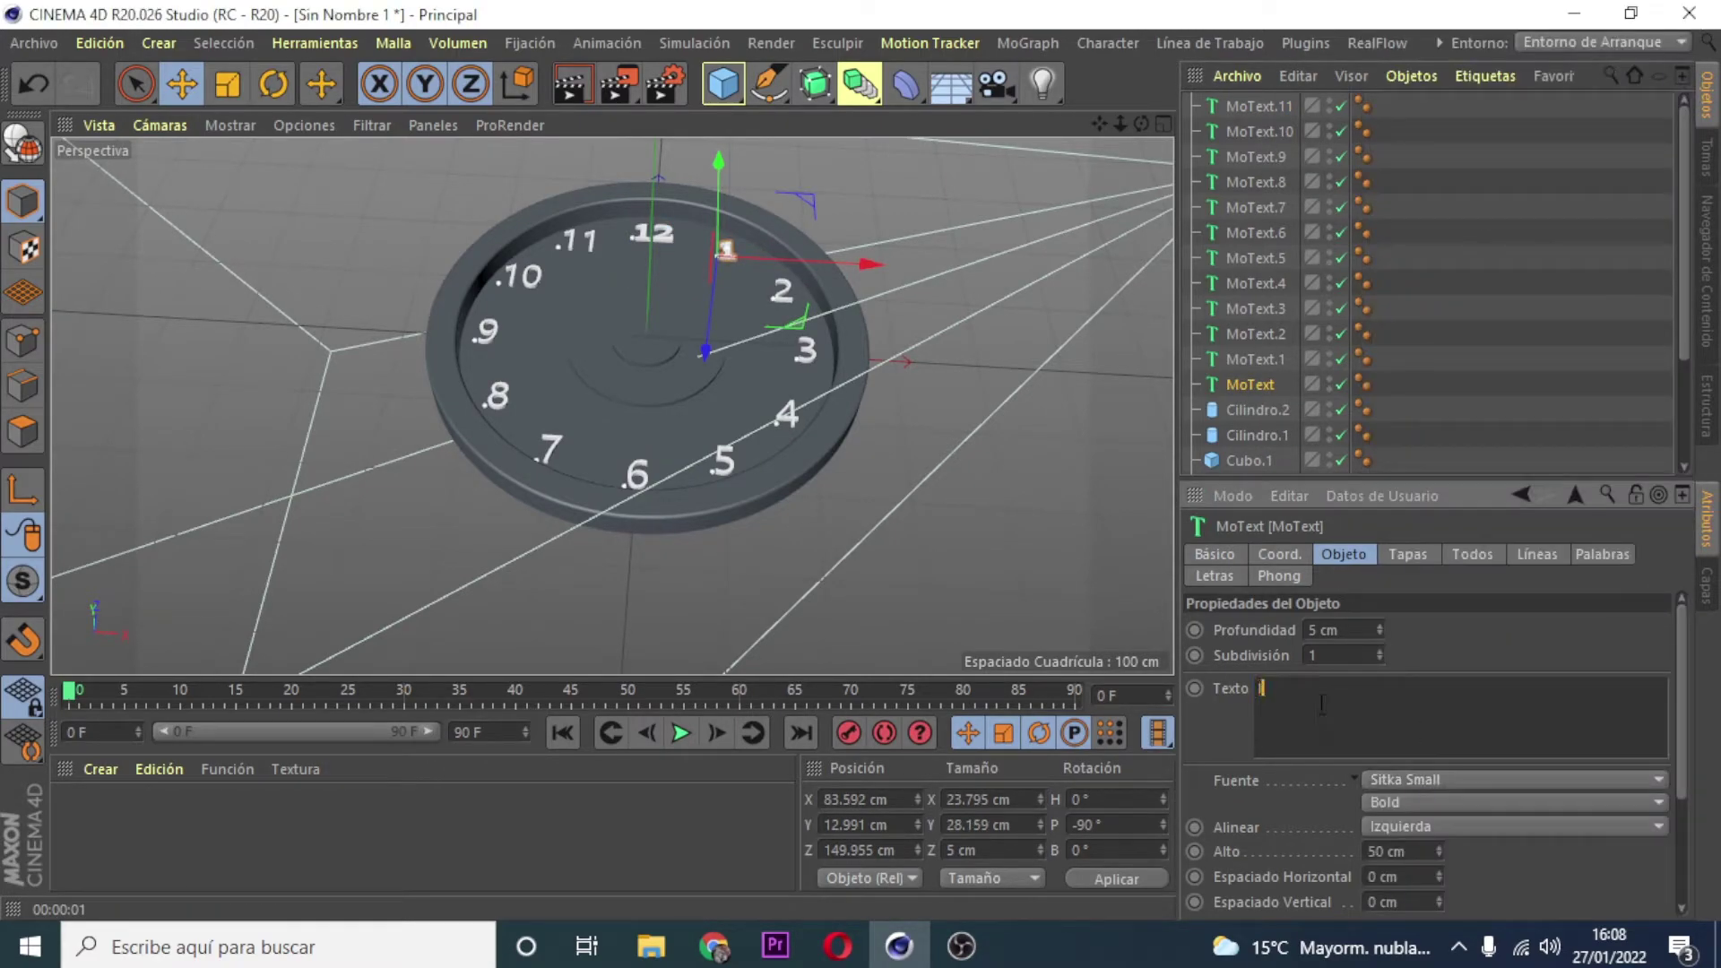
pyautogui.write('I')
# Step: Set the II and III numerals to Sitka Small, making III bold
pyautogui.keyDown('alt'); pyautogui.moveTo(628, 404); pyautogui.dragTo(645, 296); pyautogui.keyUp('alt')
pyautogui.click(1255, 360)
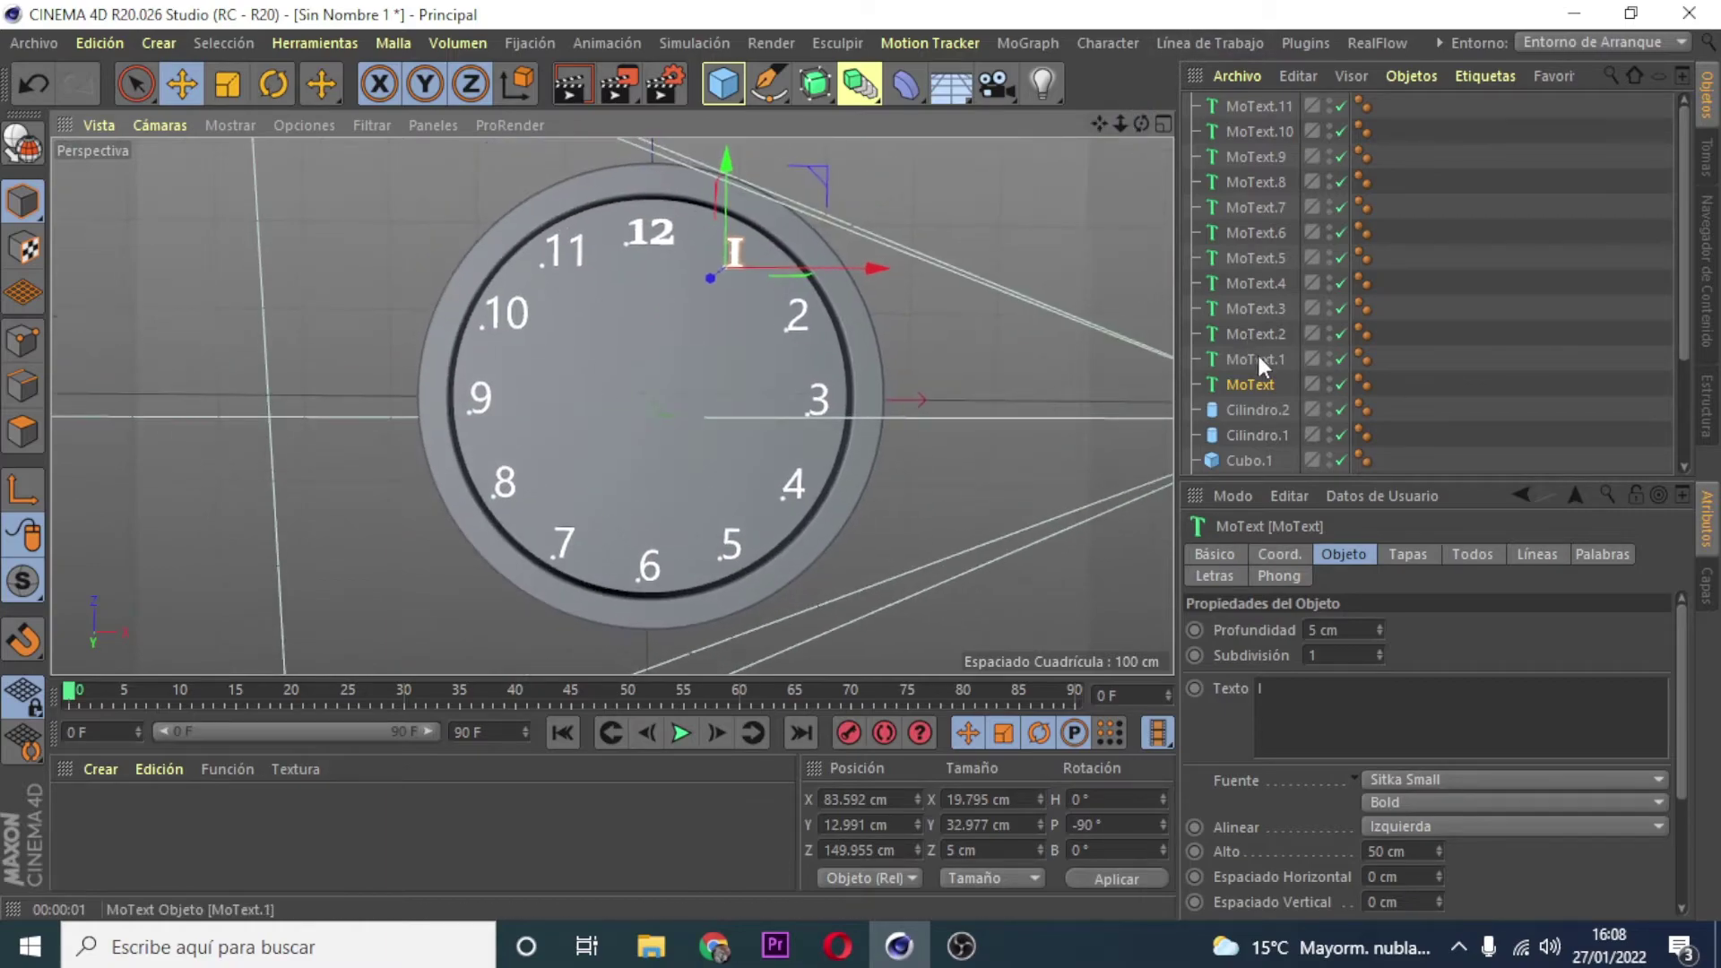
pyautogui.click(1438, 779)
pyautogui.scroll(-5, 1440, 779)
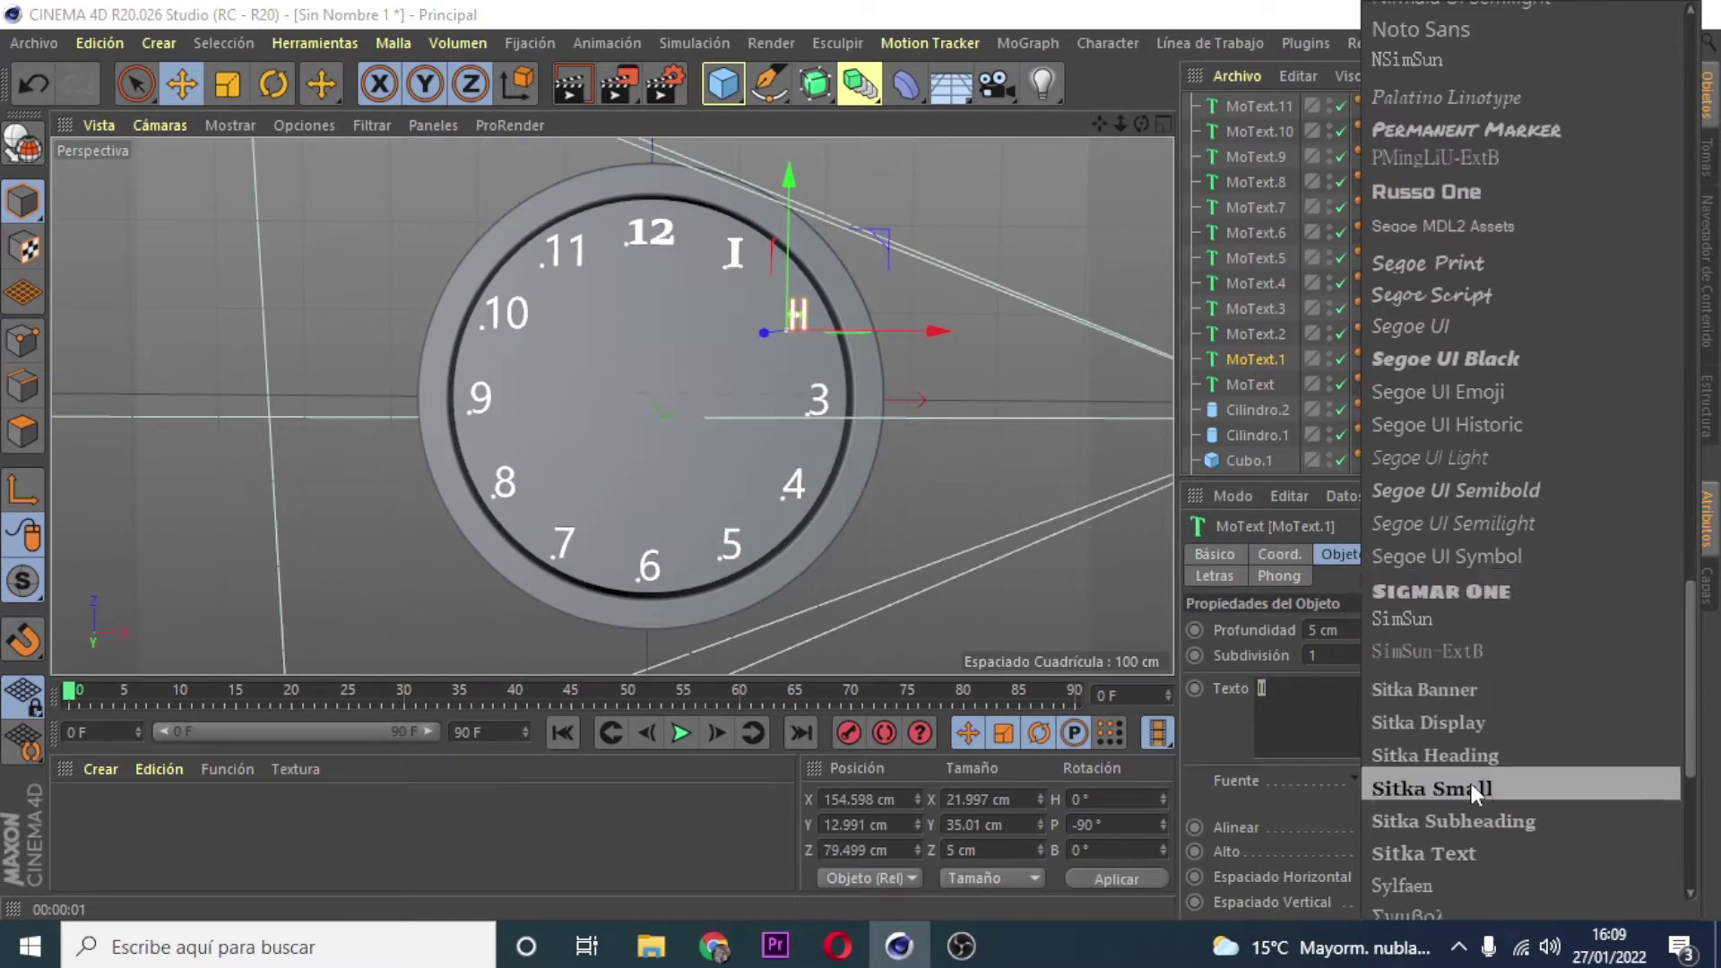
pyautogui.click(1443, 780)
pyautogui.click(1252, 334)
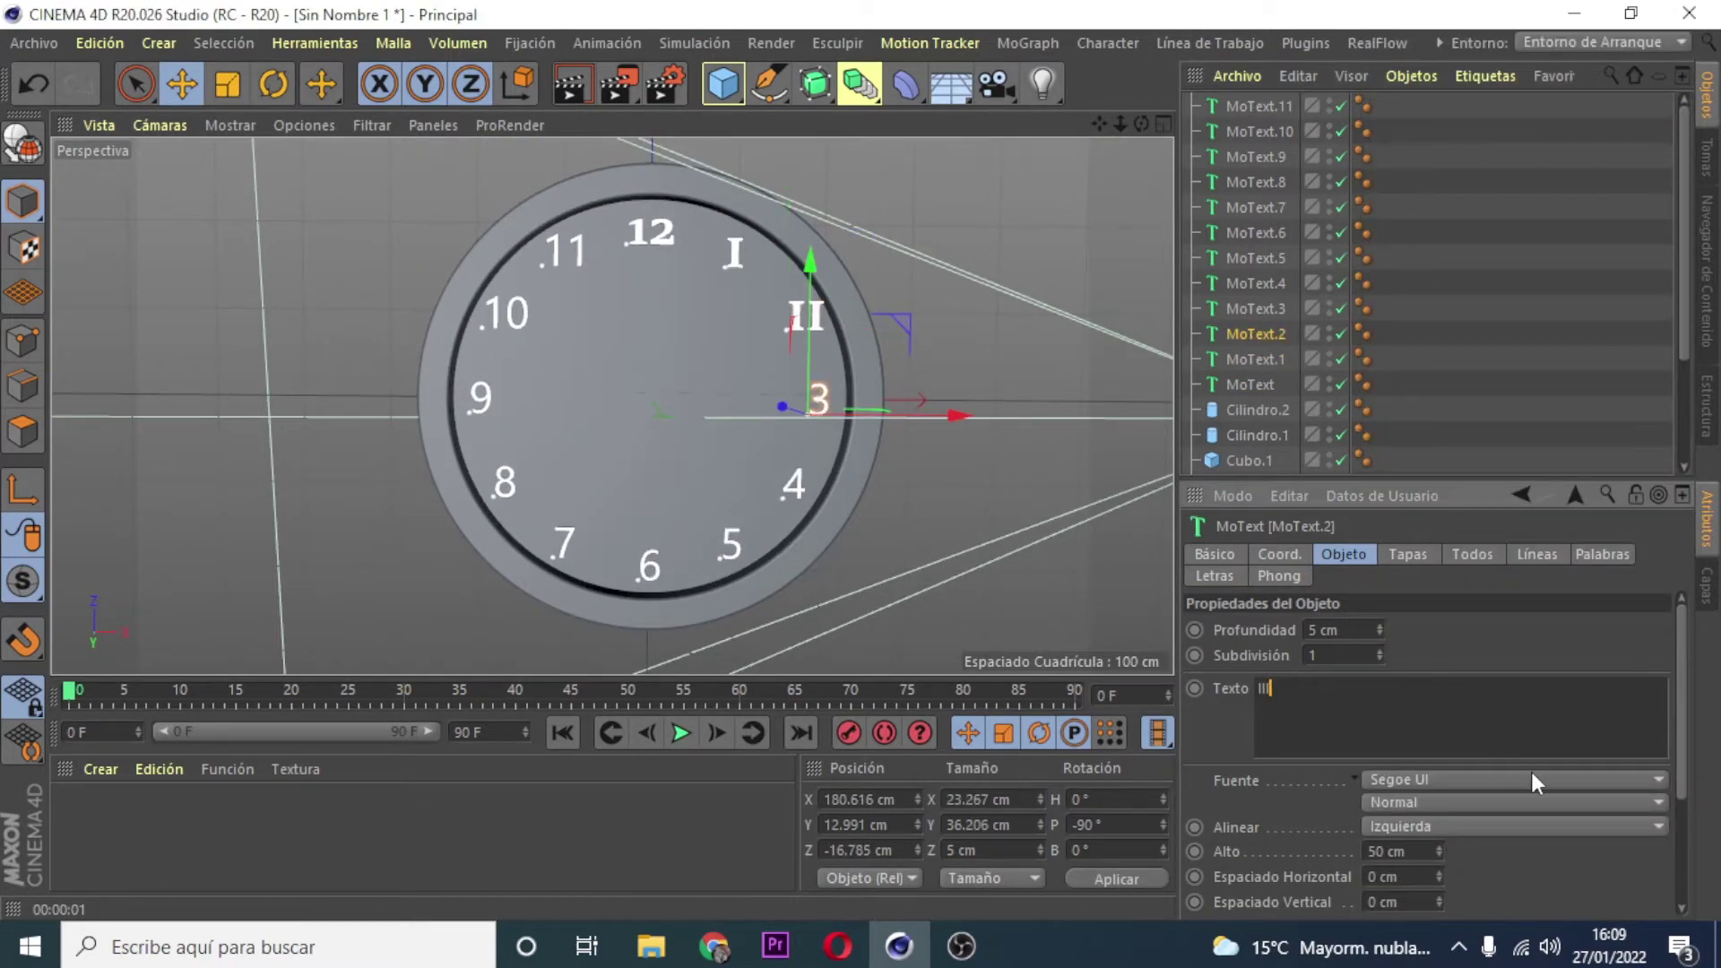
pyautogui.click(1515, 779)
pyautogui.click(1460, 281)
# Step: Switch to the four-view layout and shift the III numeral slightly right
pyautogui.middleClick(1099, 288)
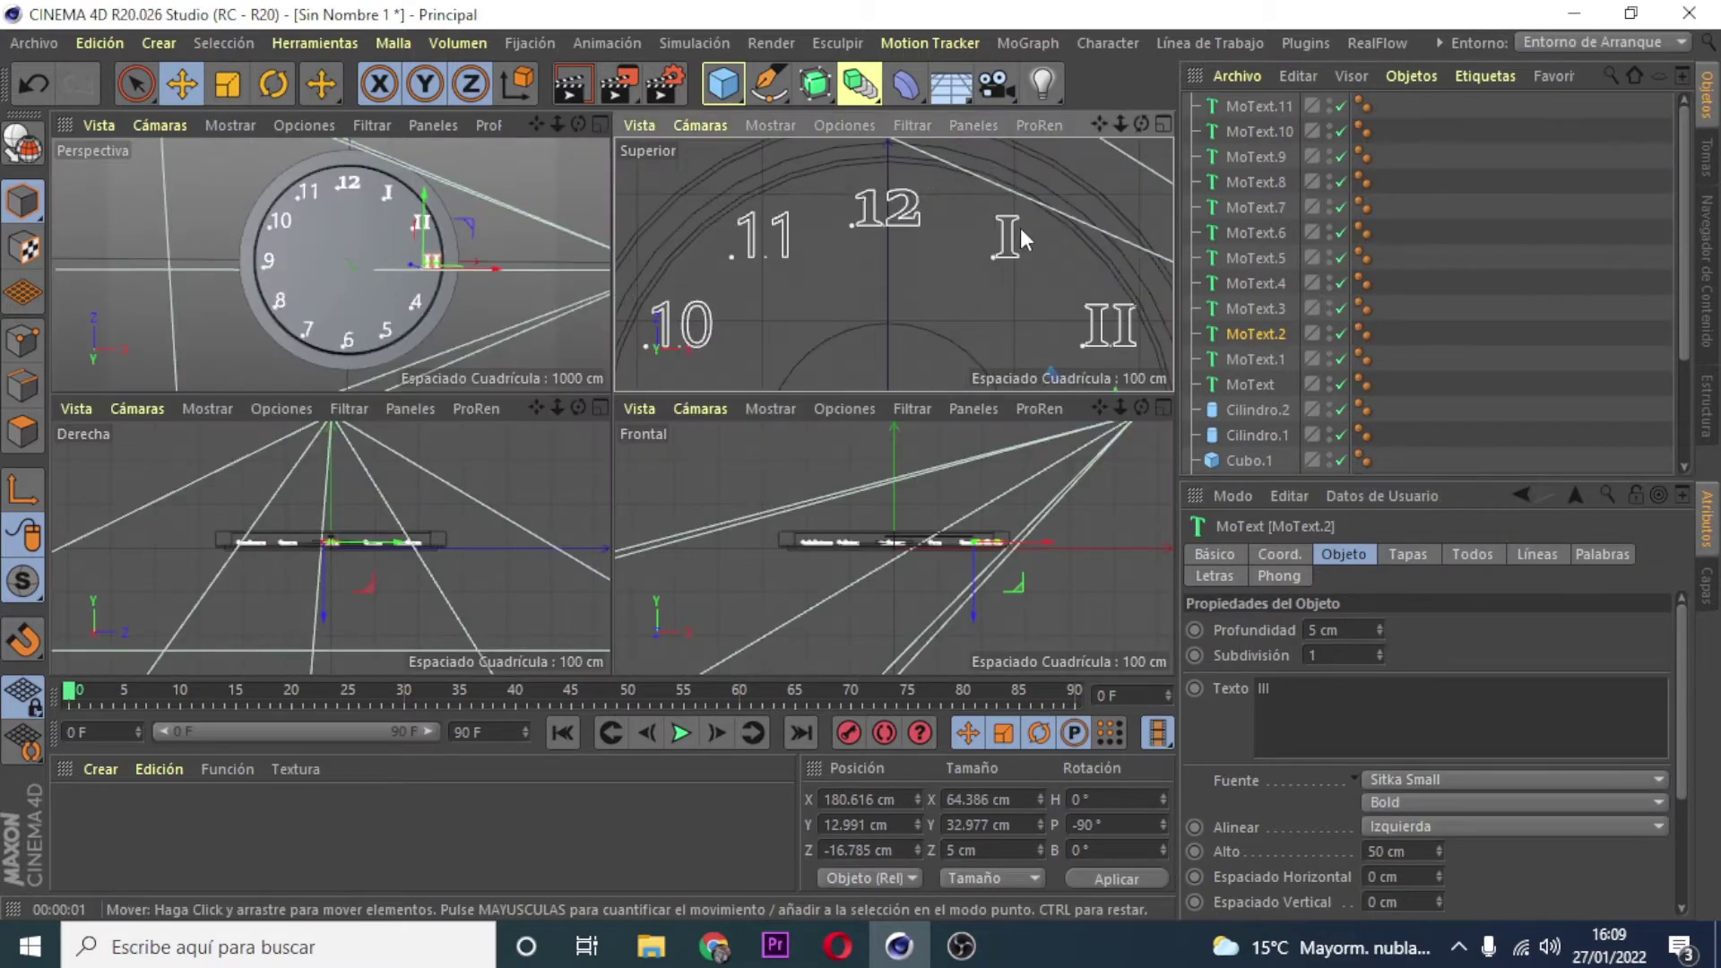
pyautogui.click(954, 280)
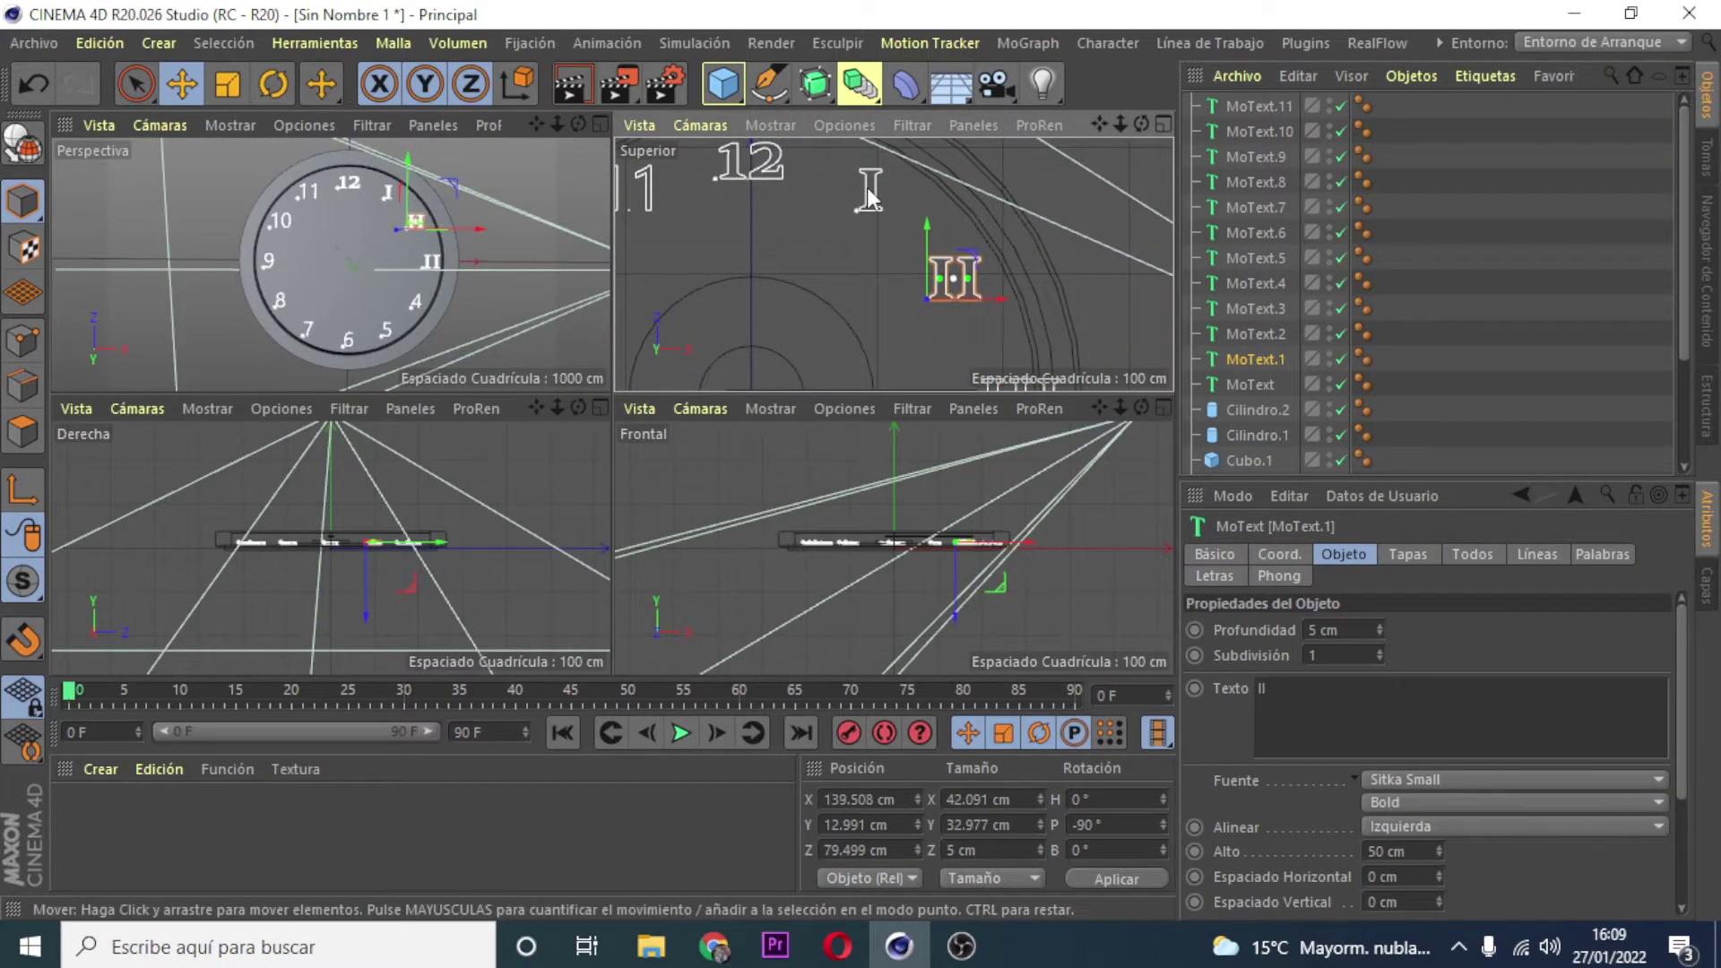
pyautogui.scroll(-3, 1344, 358)
pyautogui.click(1329, 358)
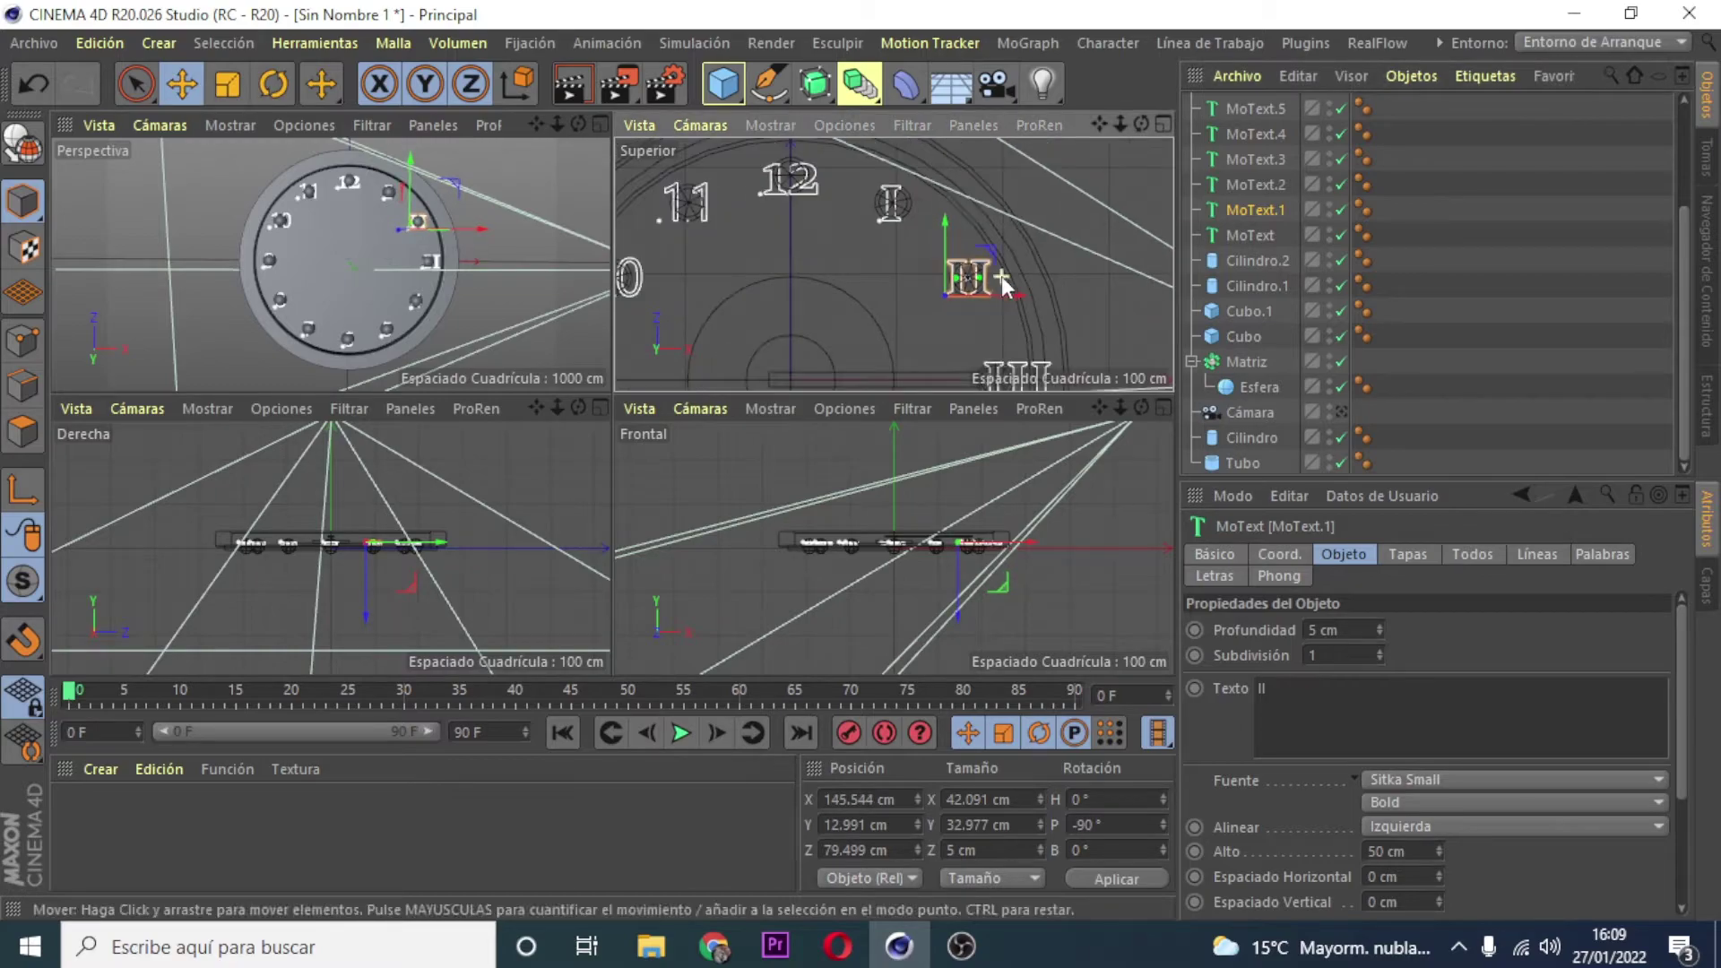
pyautogui.scroll(5, 1002, 276)
pyautogui.click(1256, 184)
pyautogui.moveTo(938, 283); pyautogui.dragTo(941, 280)
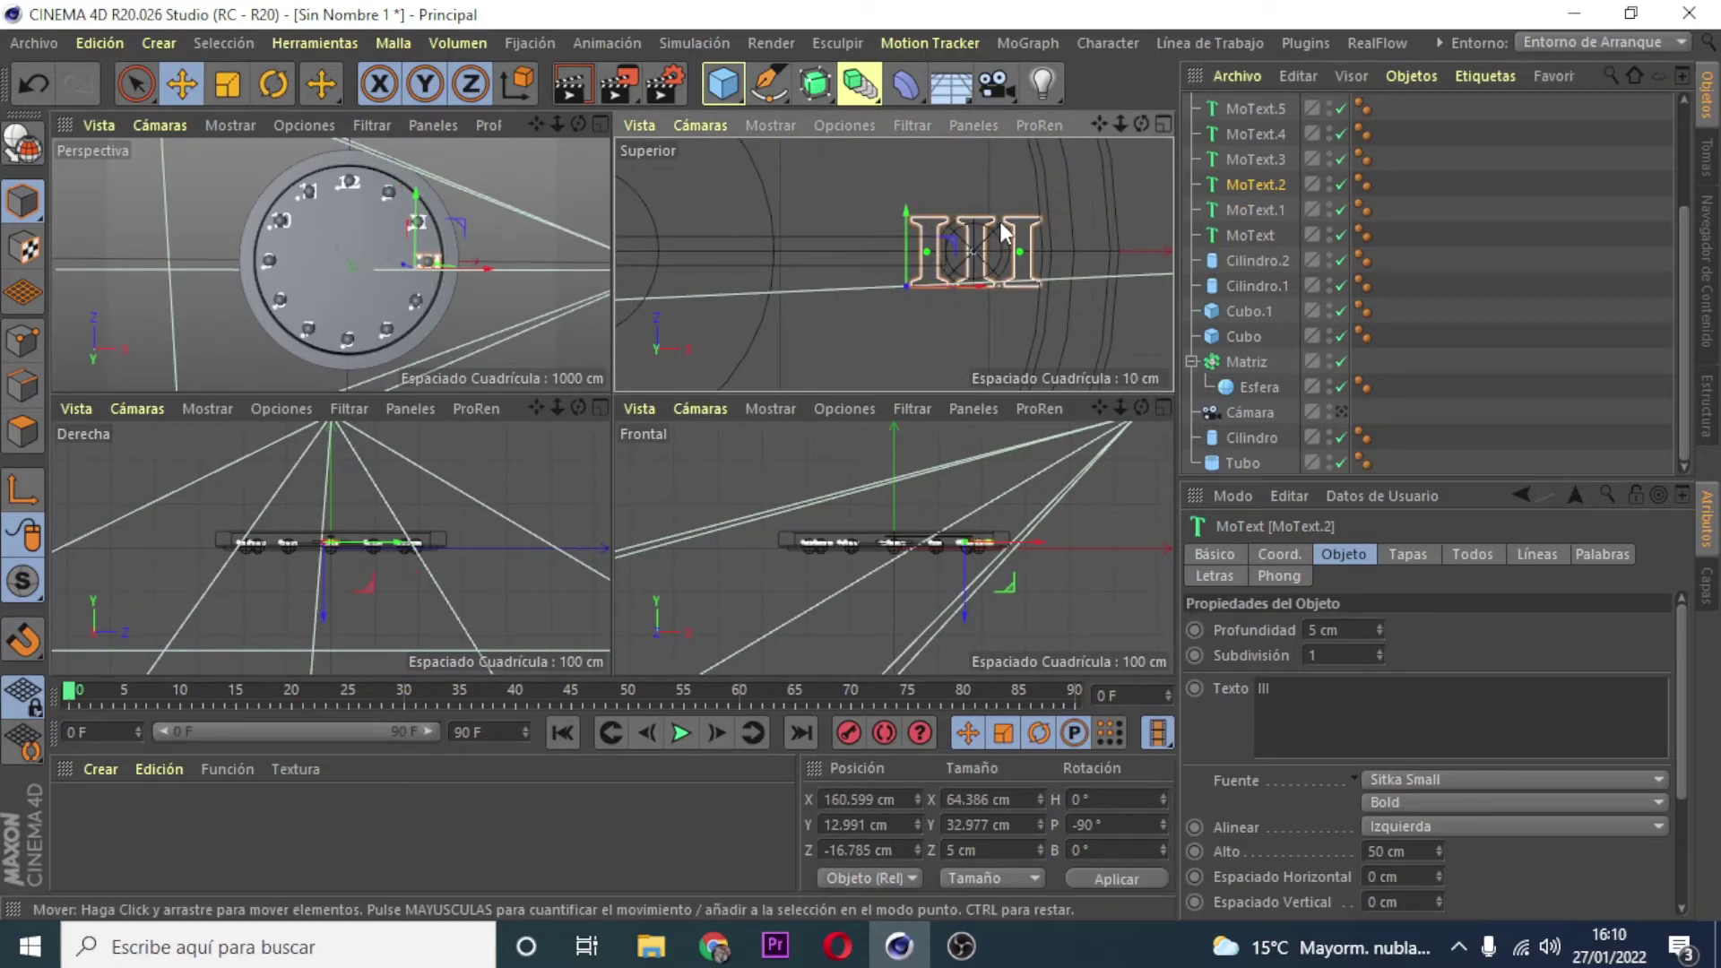
# Step: Change the 4 into a Sitka Small Bold IV and move it into position
pyautogui.moveTo(1095, 121); pyautogui.dragTo(1129, 143)
pyautogui.click(1255, 159)
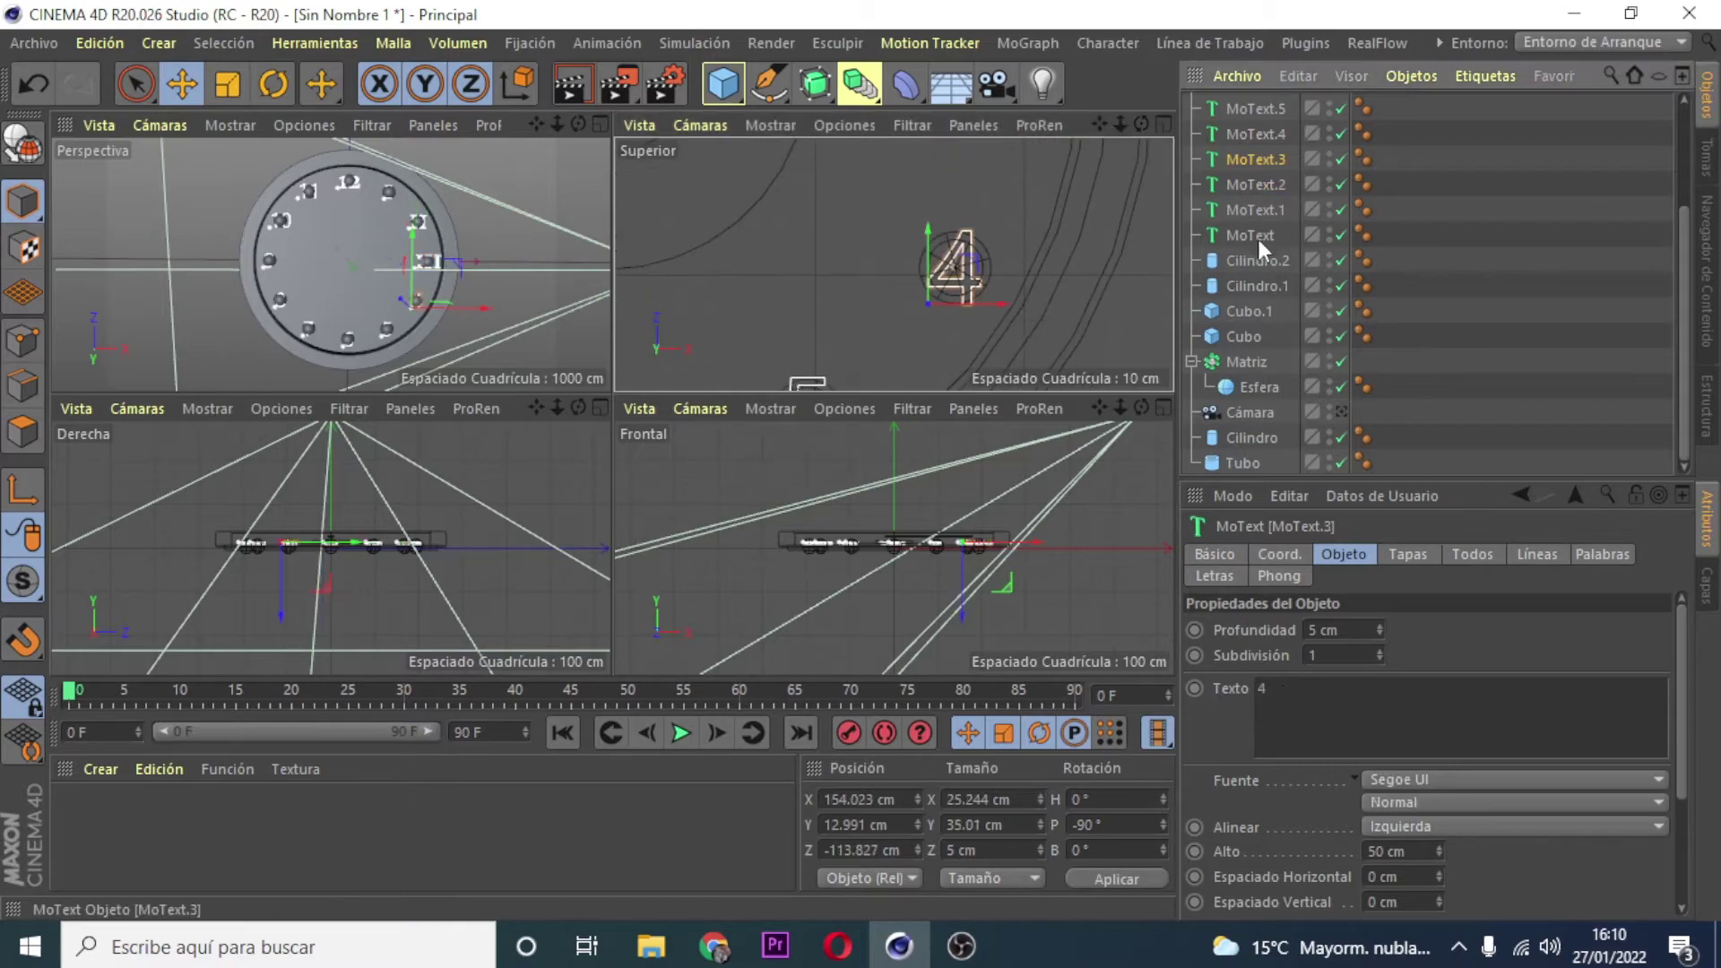
pyautogui.click(1254, 687)
pyautogui.write('IV')
pyautogui.click(1514, 779)
pyautogui.click(1454, 726)
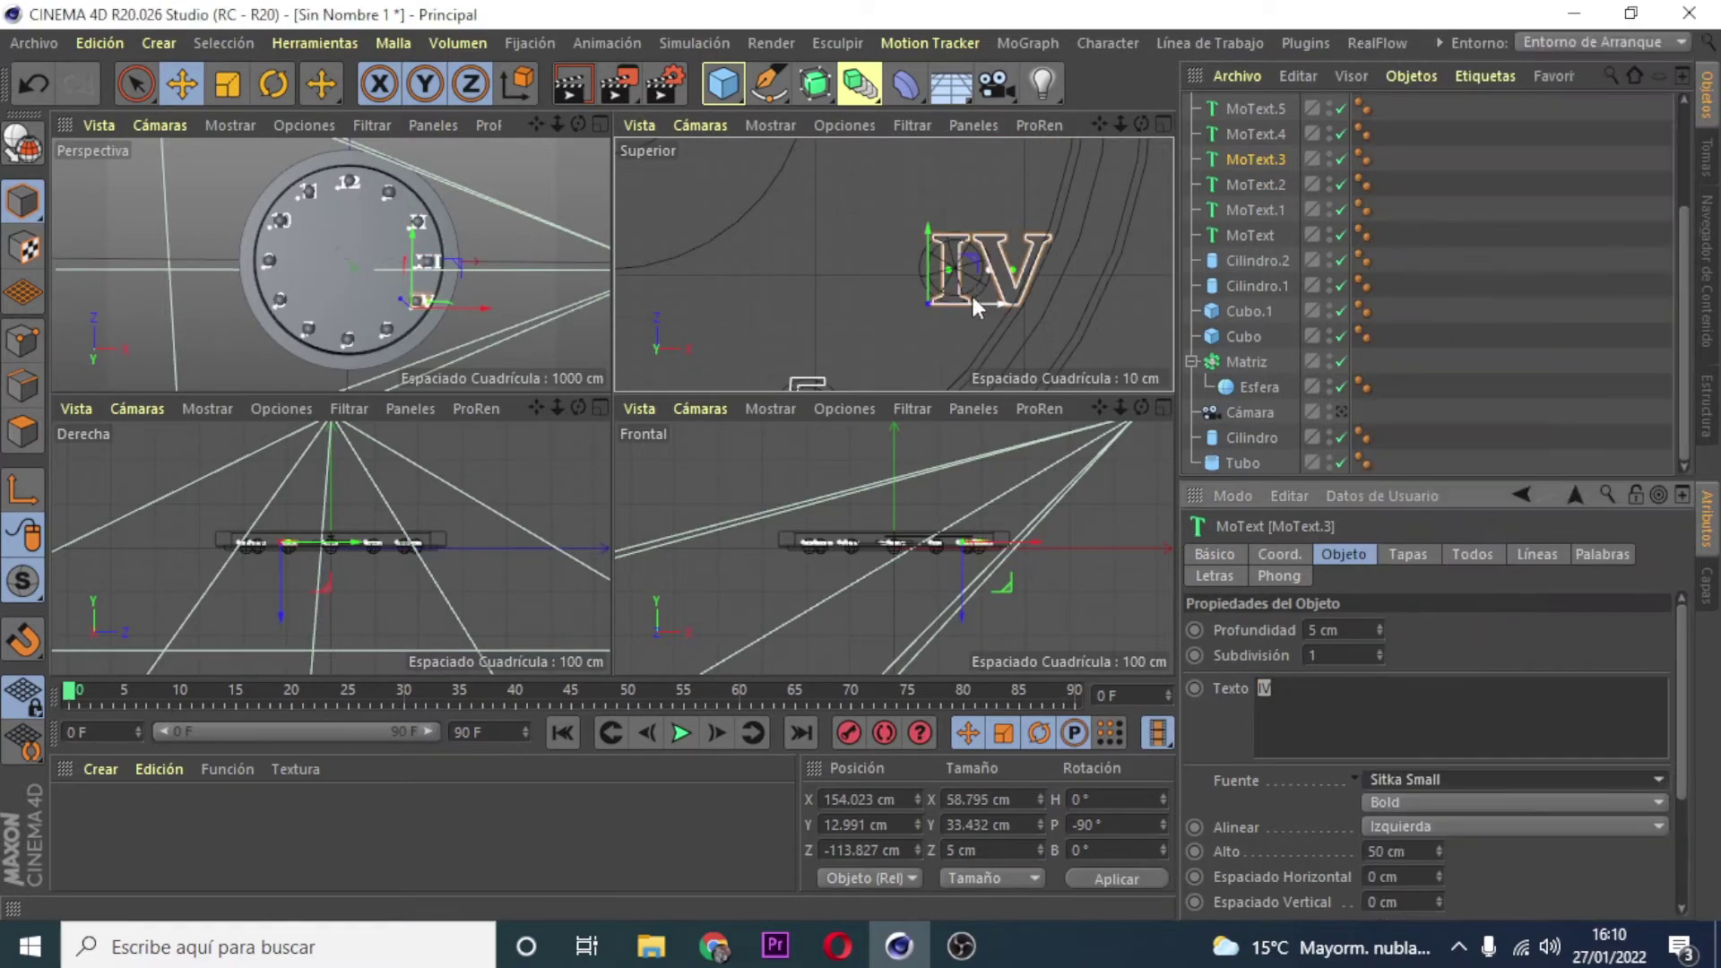
pyautogui.moveTo(989, 296); pyautogui.dragTo(965, 296)
pyautogui.moveTo(1034, 353); pyautogui.dragTo(965, 305)
pyautogui.click(965, 305)
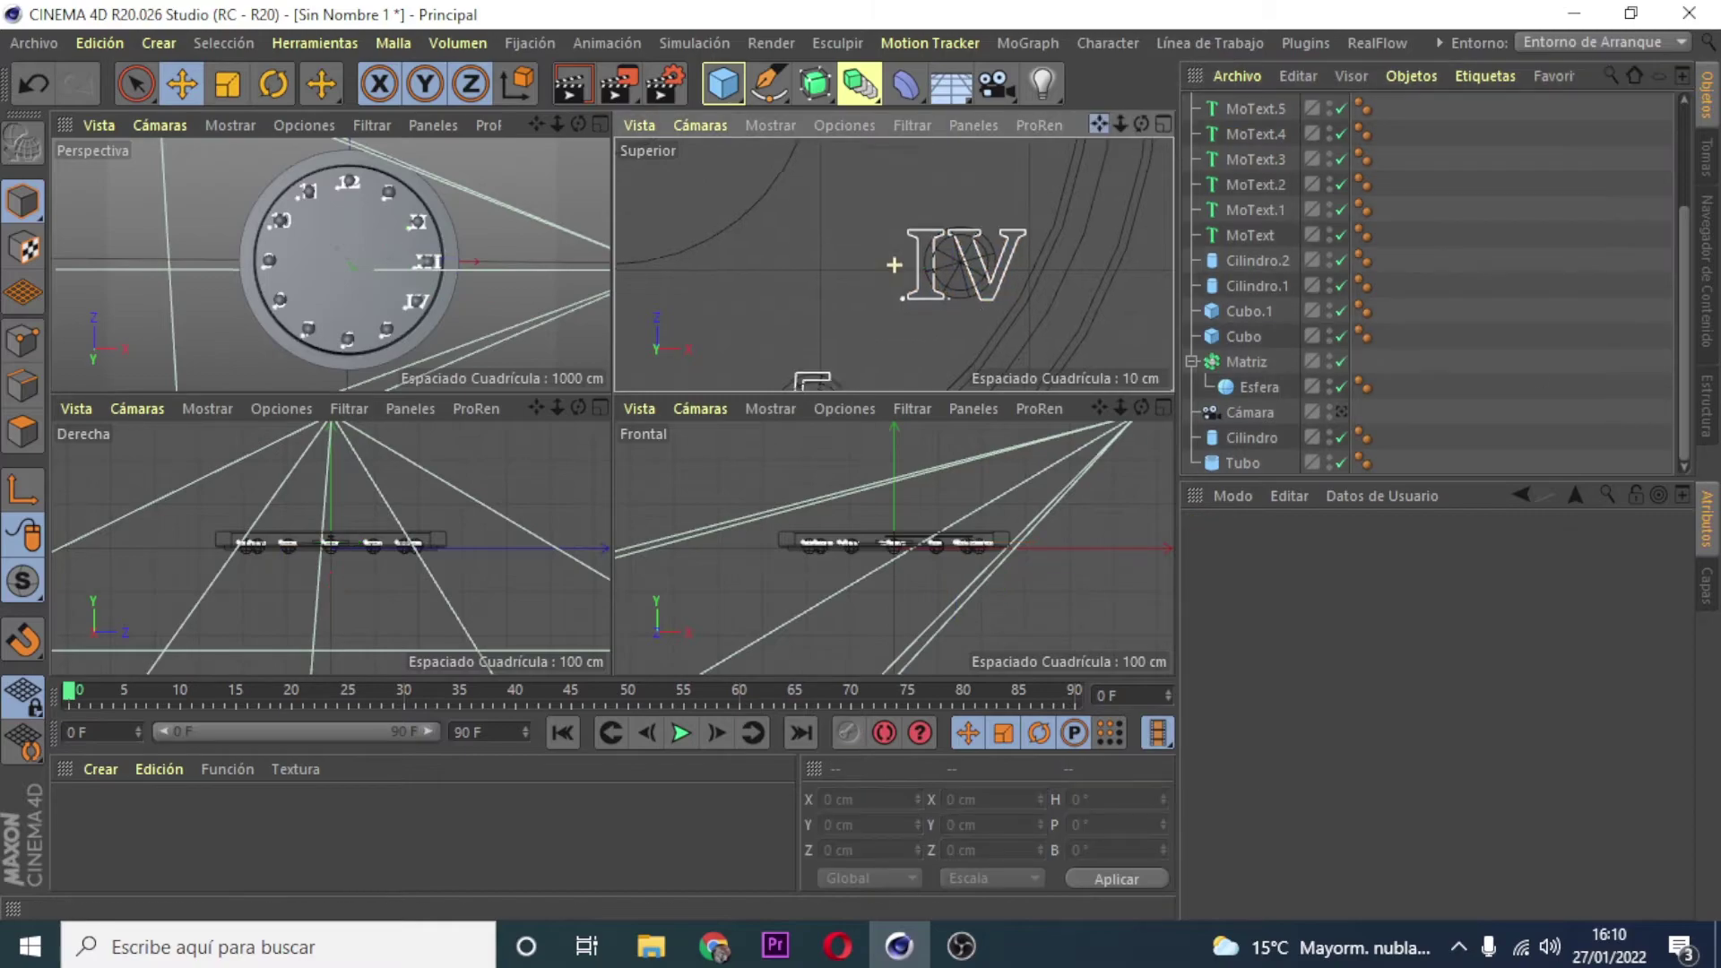
# Step: Change the 5 into a Sitka Small Bold V
pyautogui.moveTo(1120, 124); pyautogui.dragTo(1260, 127)
pyautogui.click(1260, 133)
pyautogui.doubleClick(1262, 687)
pyautogui.write('V')
pyautogui.click(1515, 779)
pyautogui.click(1412, 533)
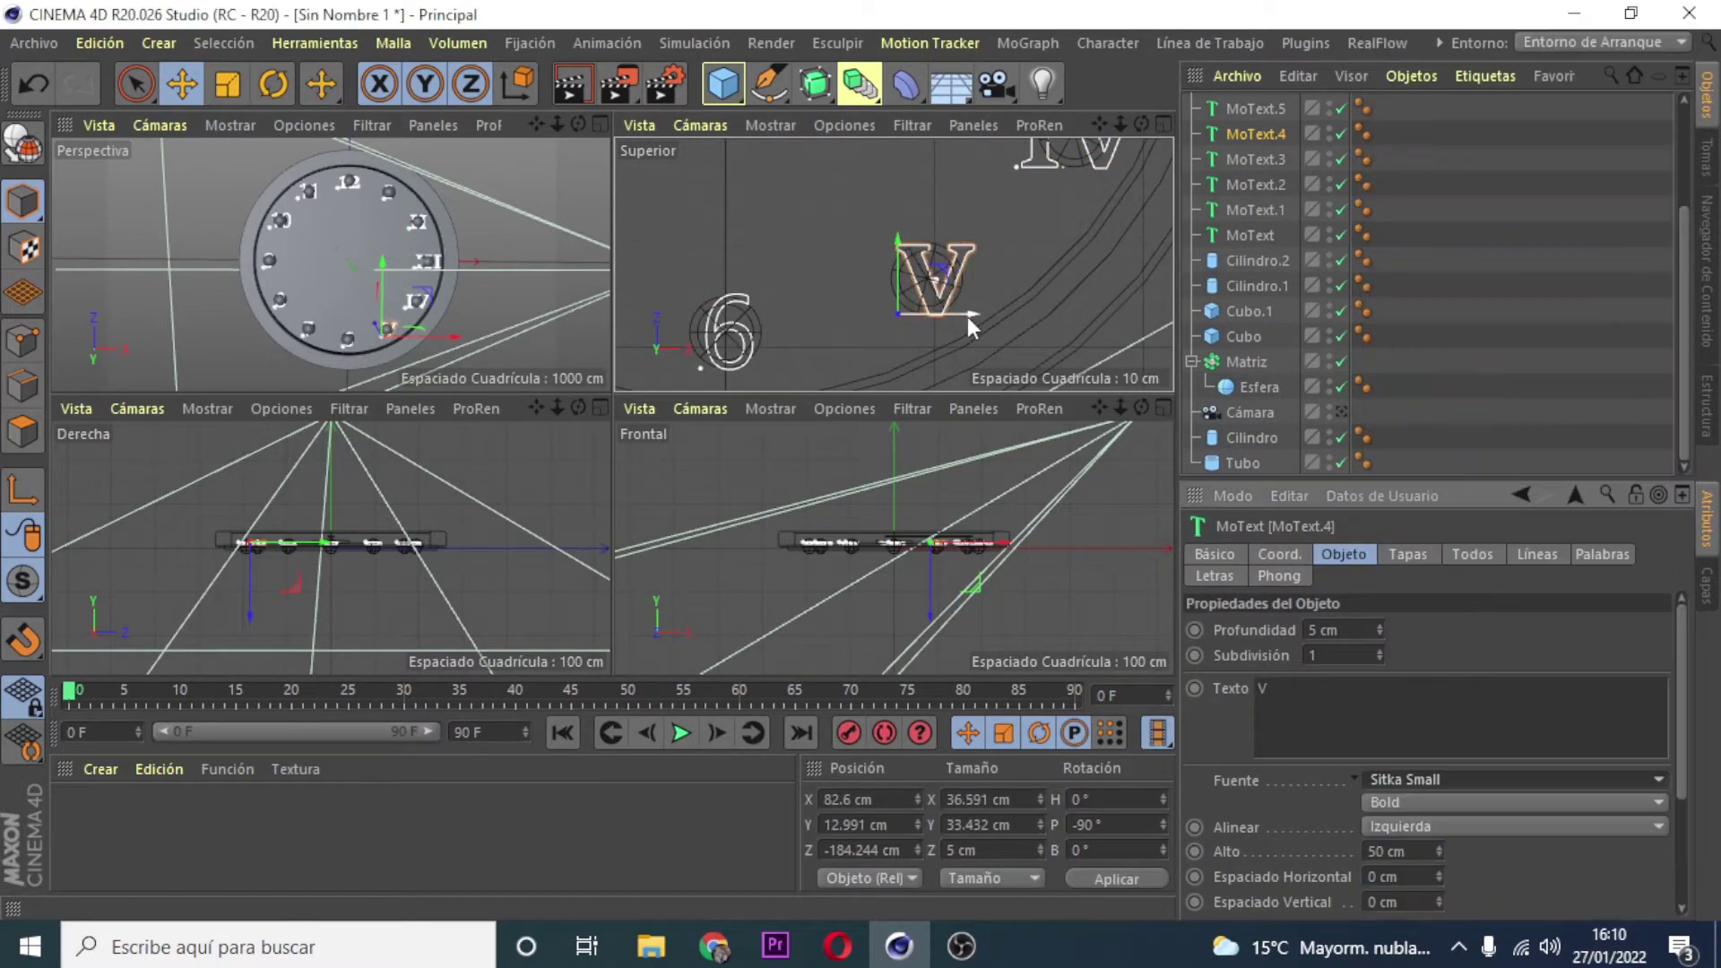
# Step: Change the 6 into a Sitka Small Bold VI and move it left into place
pyautogui.moveTo(1119, 124); pyautogui.dragTo(1299, 38)
pyautogui.click(1255, 107)
pyautogui.doubleClick(1262, 688)
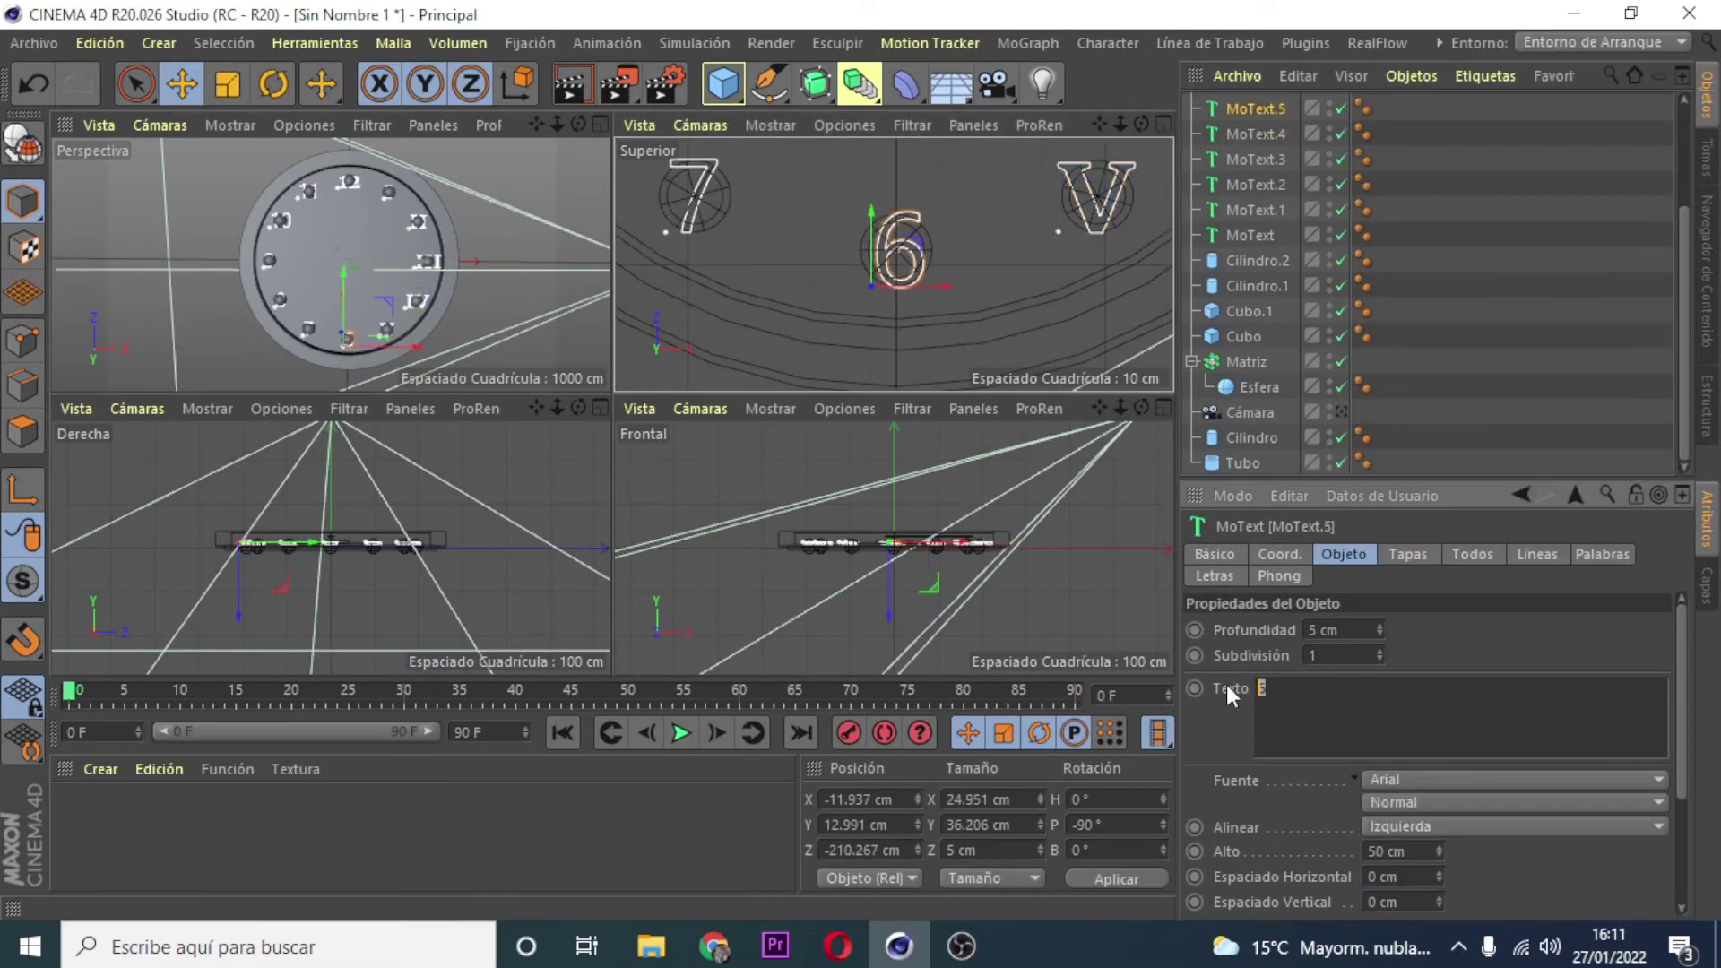
pyautogui.write('VI')
pyautogui.click(1433, 776)
pyautogui.click(1440, 296)
pyautogui.moveTo(935, 278); pyautogui.dragTo(896, 278)
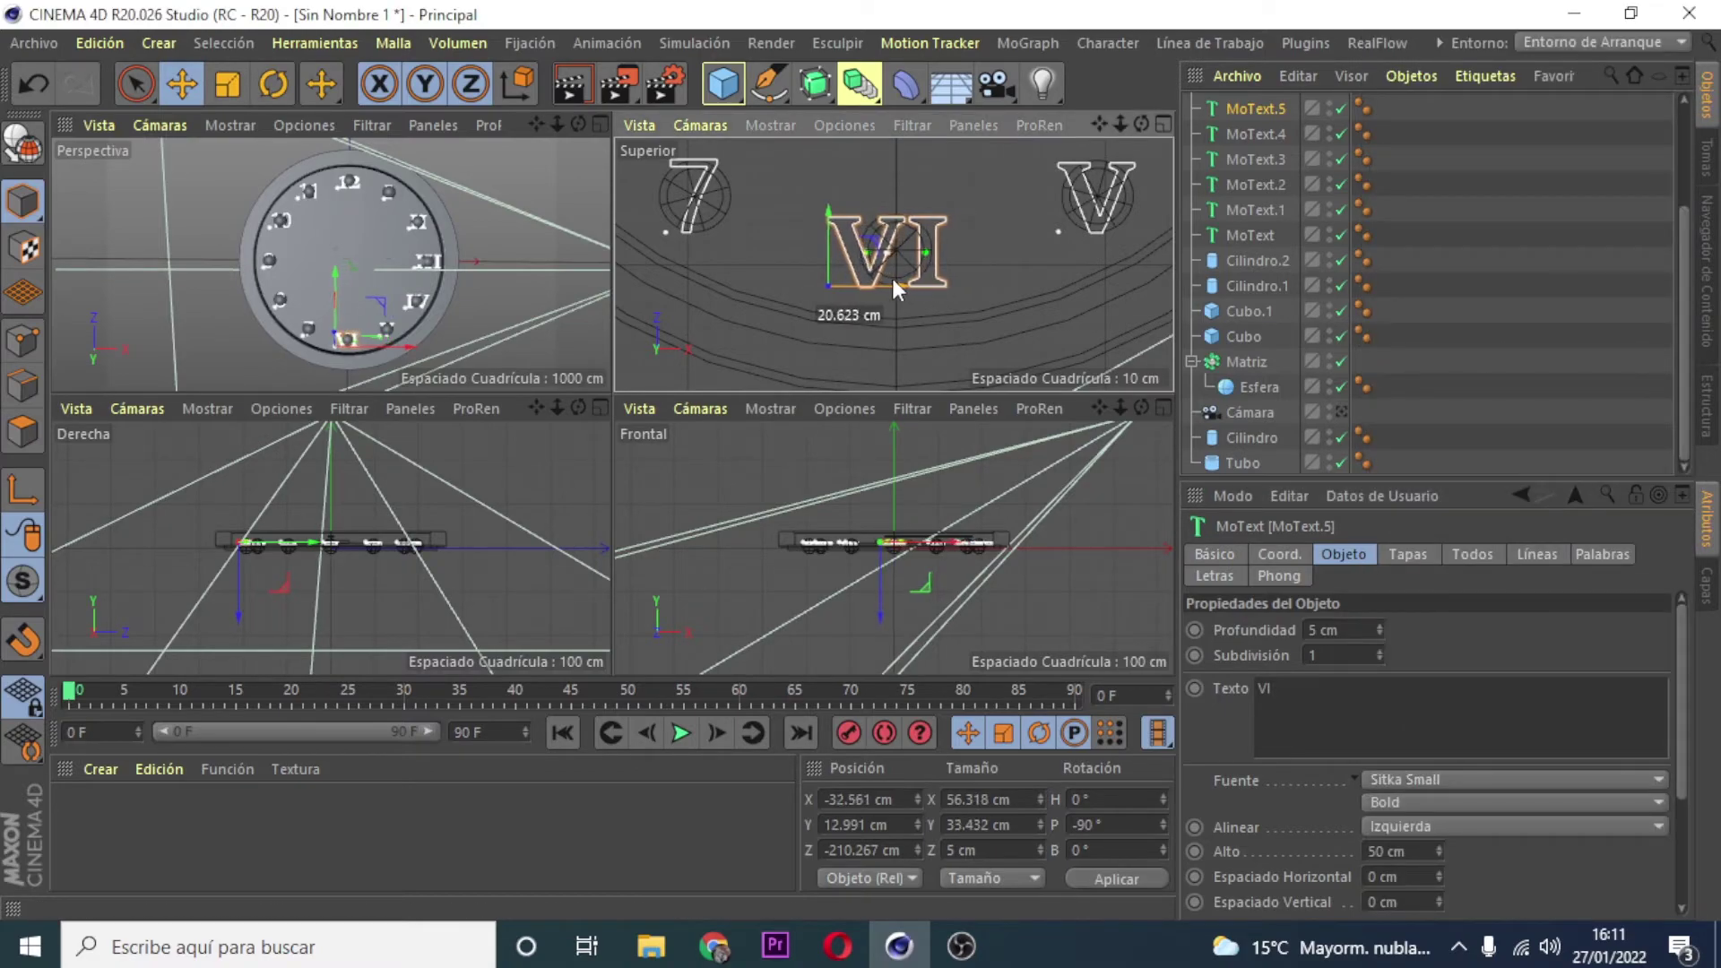
pyautogui.moveTo(1119, 123); pyautogui.dragTo(1109, 202)
# Step: Change the 7 into a Sitka Small Bold VII and move it left into position
pyautogui.scroll(3, 1364, 131)
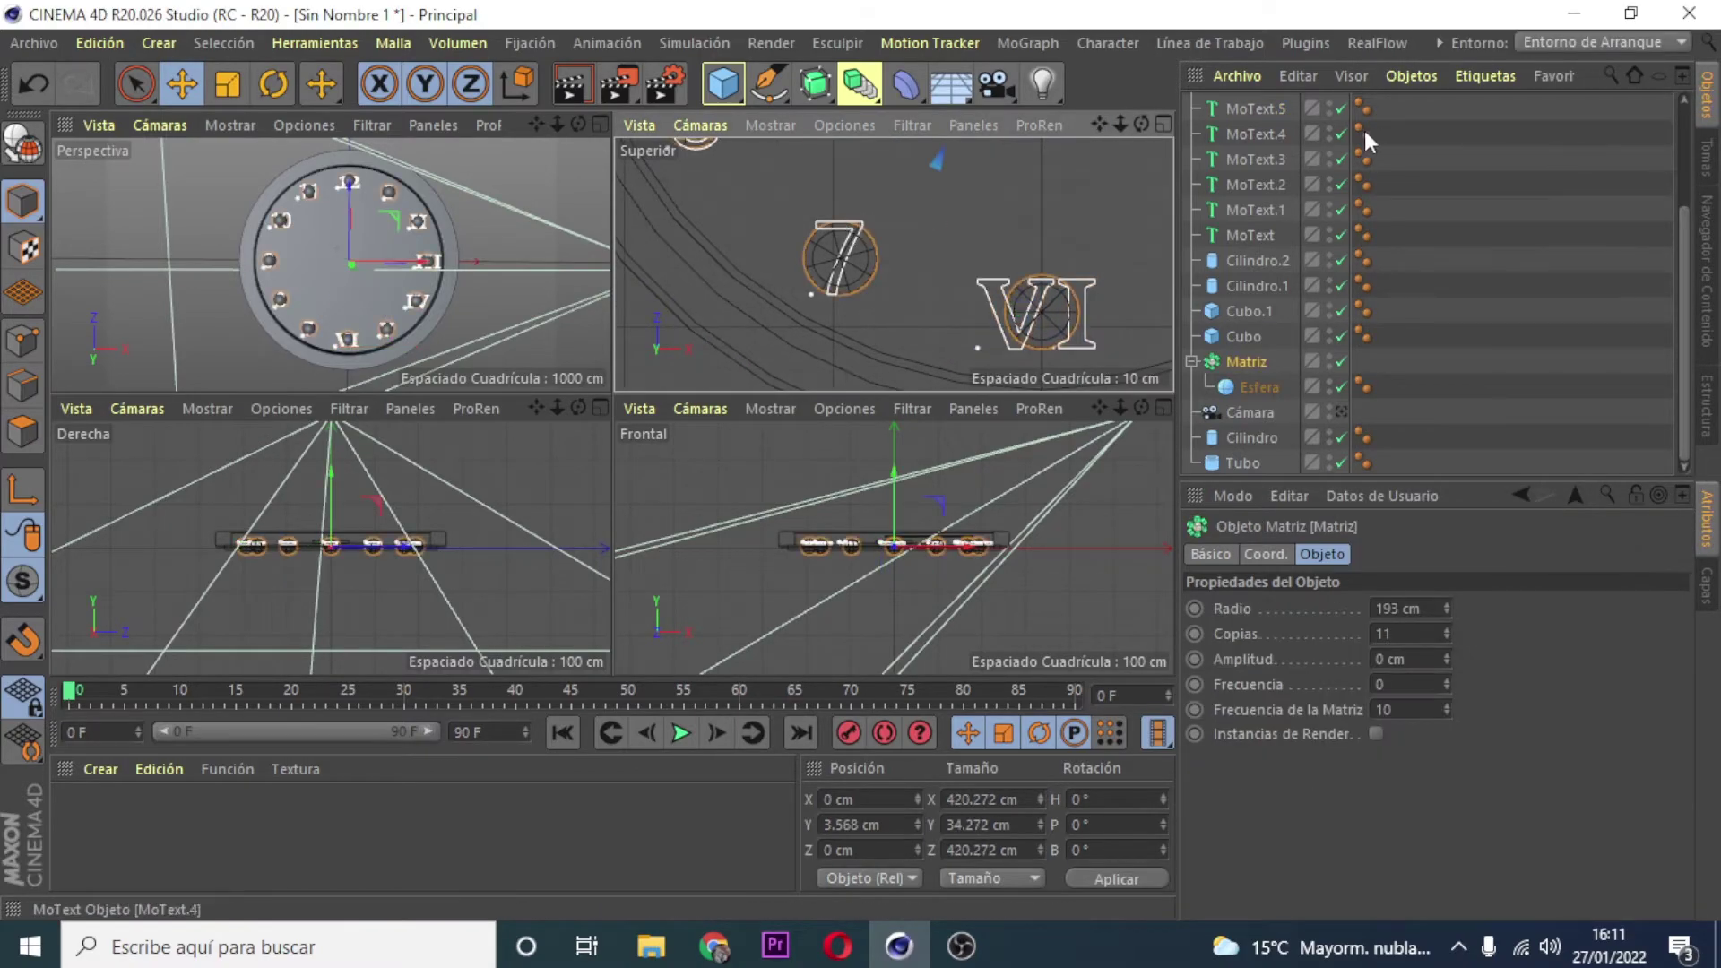
pyautogui.click(1255, 232)
pyautogui.doubleClick(1325, 687)
pyautogui.write('VII')
pyautogui.click(1460, 778)
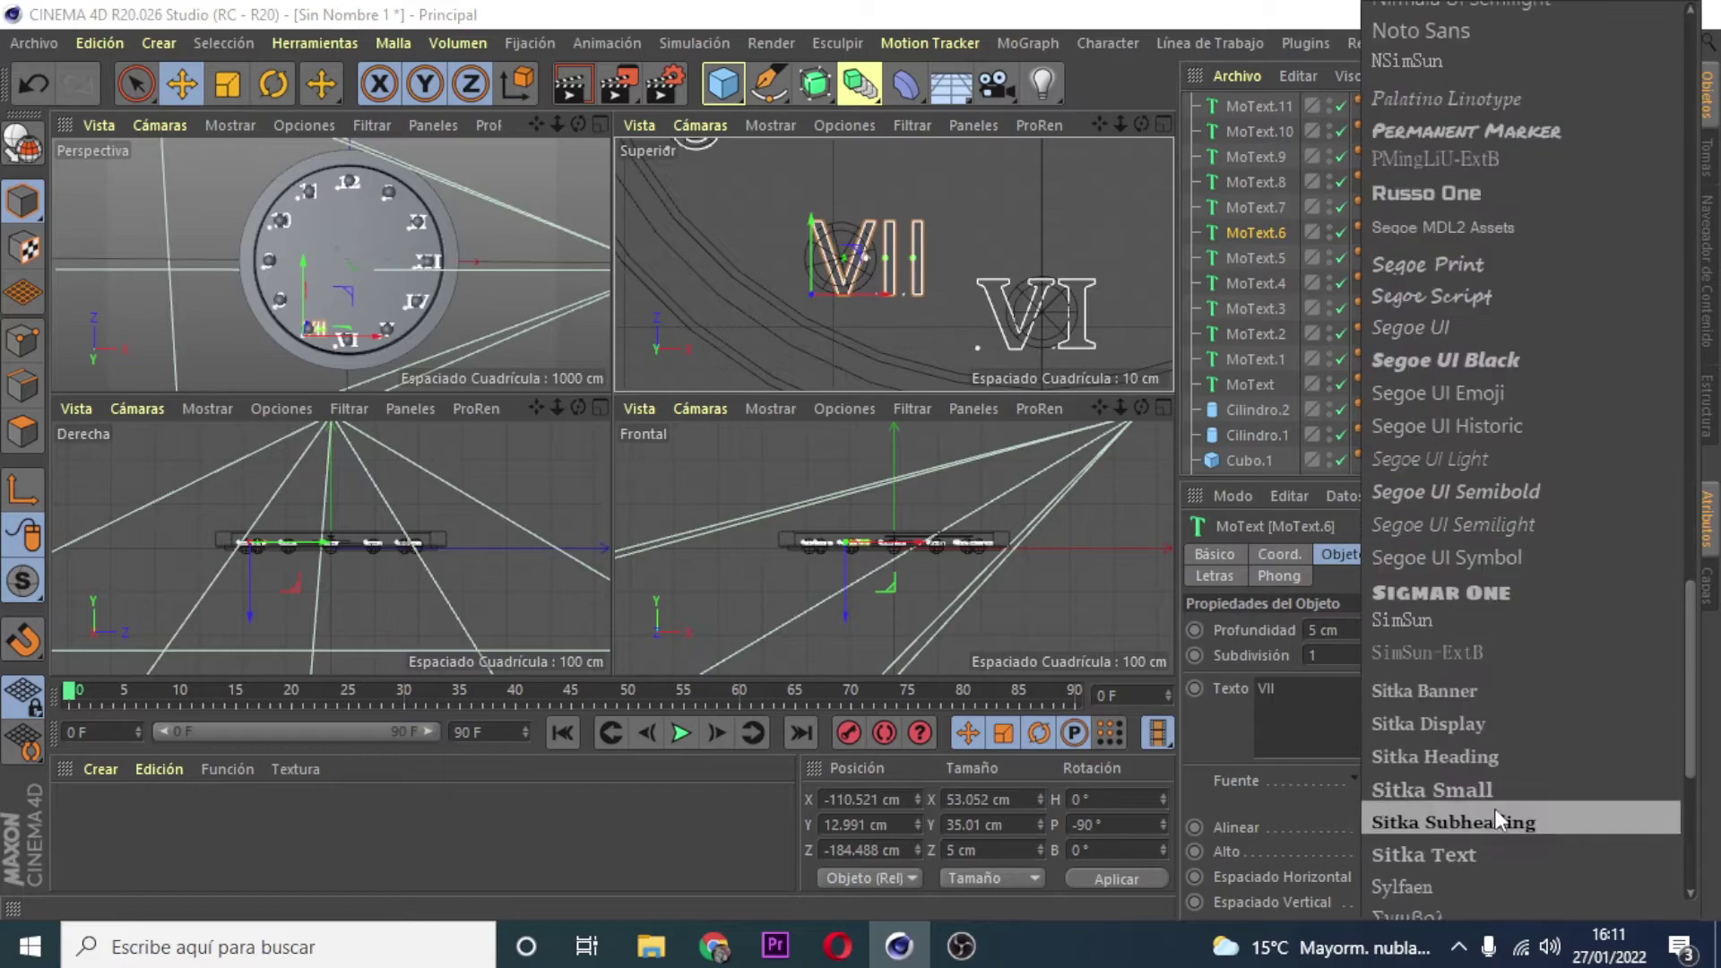
pyautogui.click(1493, 809)
pyautogui.moveTo(862, 293); pyautogui.dragTo(810, 293)
# Step: Replace the 9 numeral's text with XI and give it Sitka Small Bold
pyautogui.moveTo(1099, 124); pyautogui.dragTo(1273, 224)
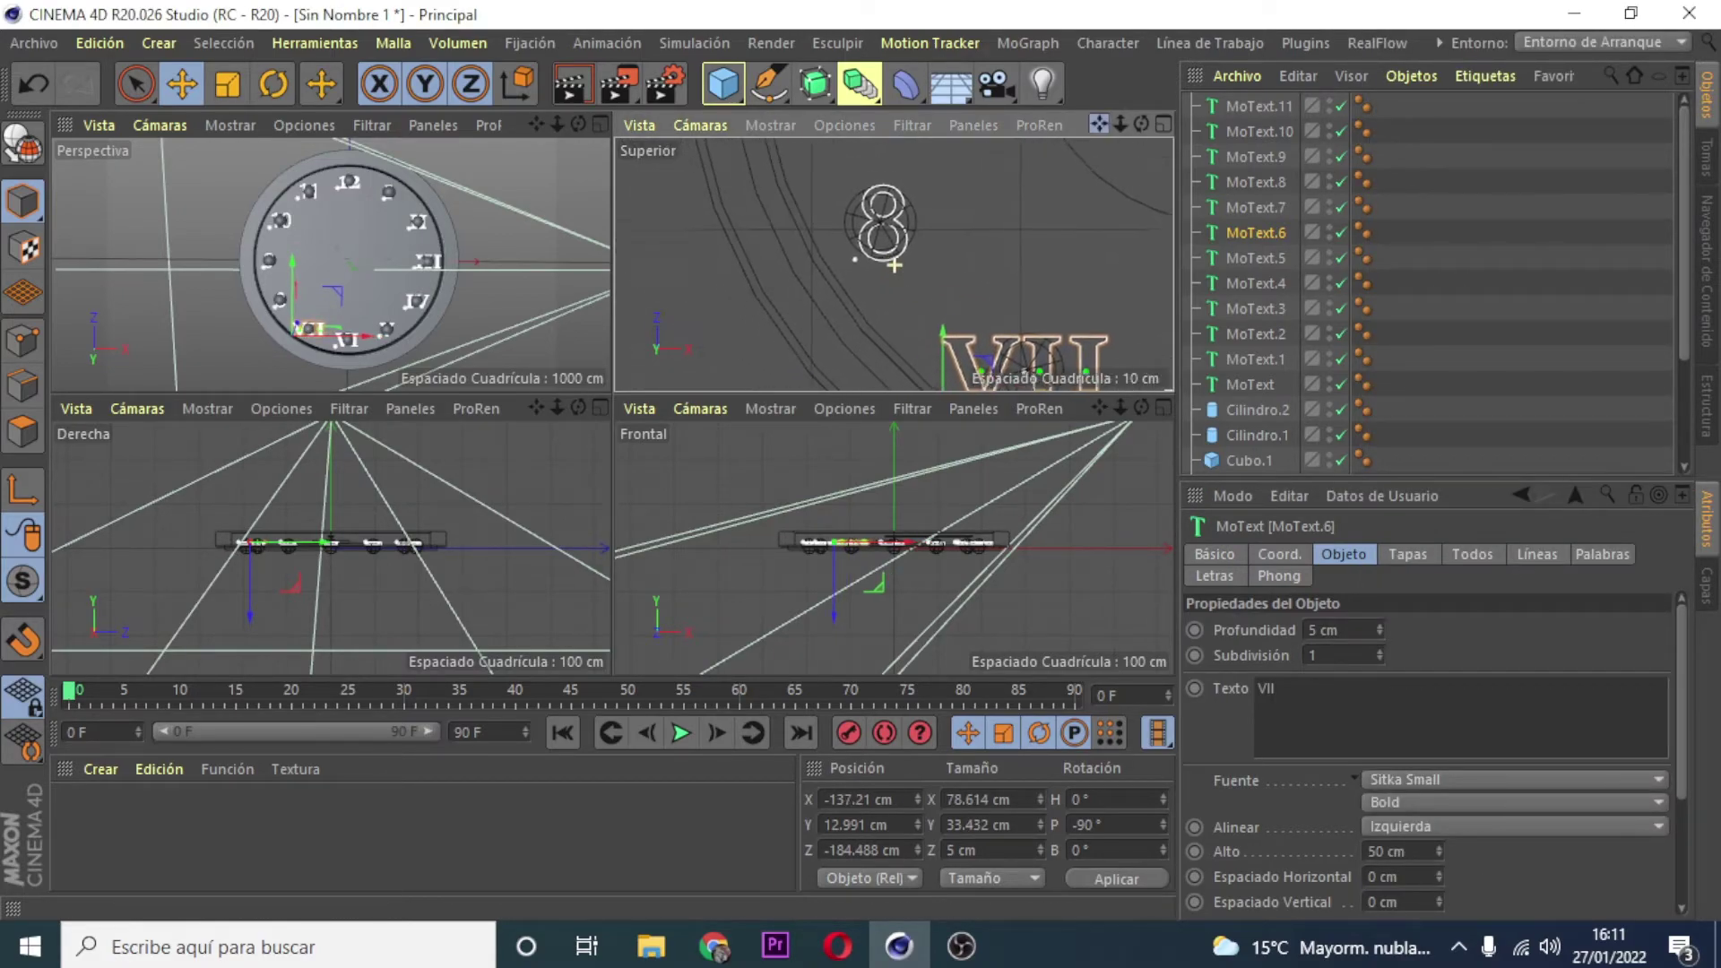
pyautogui.click(1254, 207)
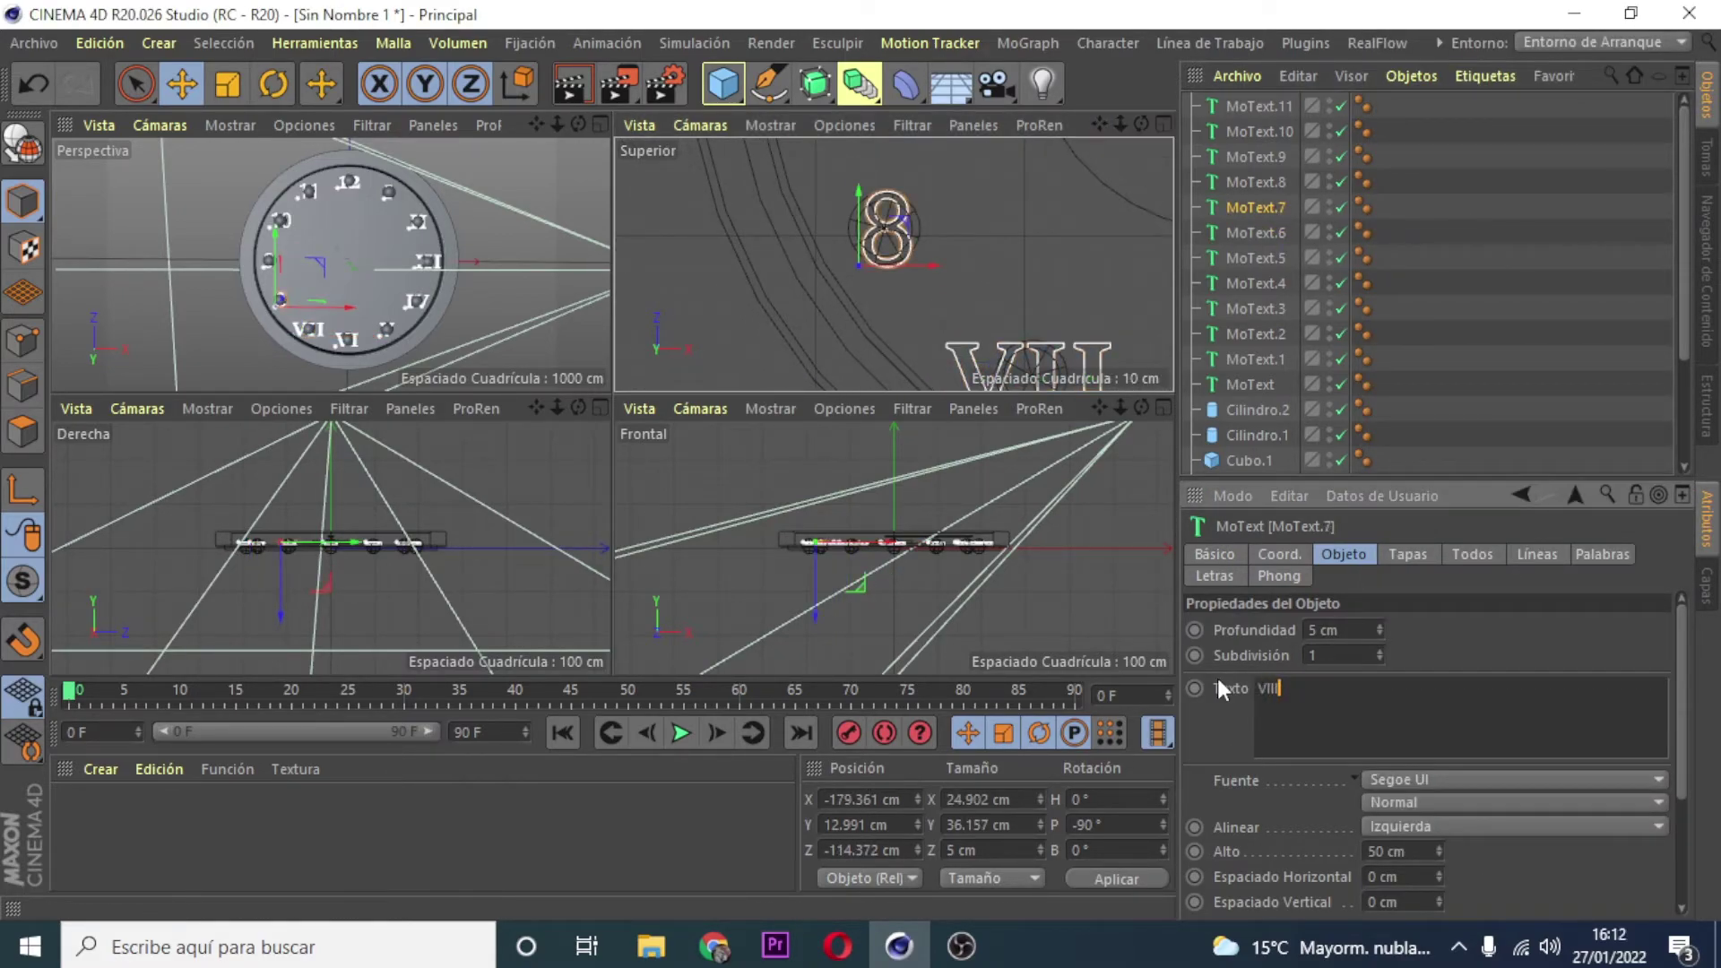
pyautogui.click(1255, 182)
pyautogui.doubleClick(1273, 688)
pyautogui.write('XI')
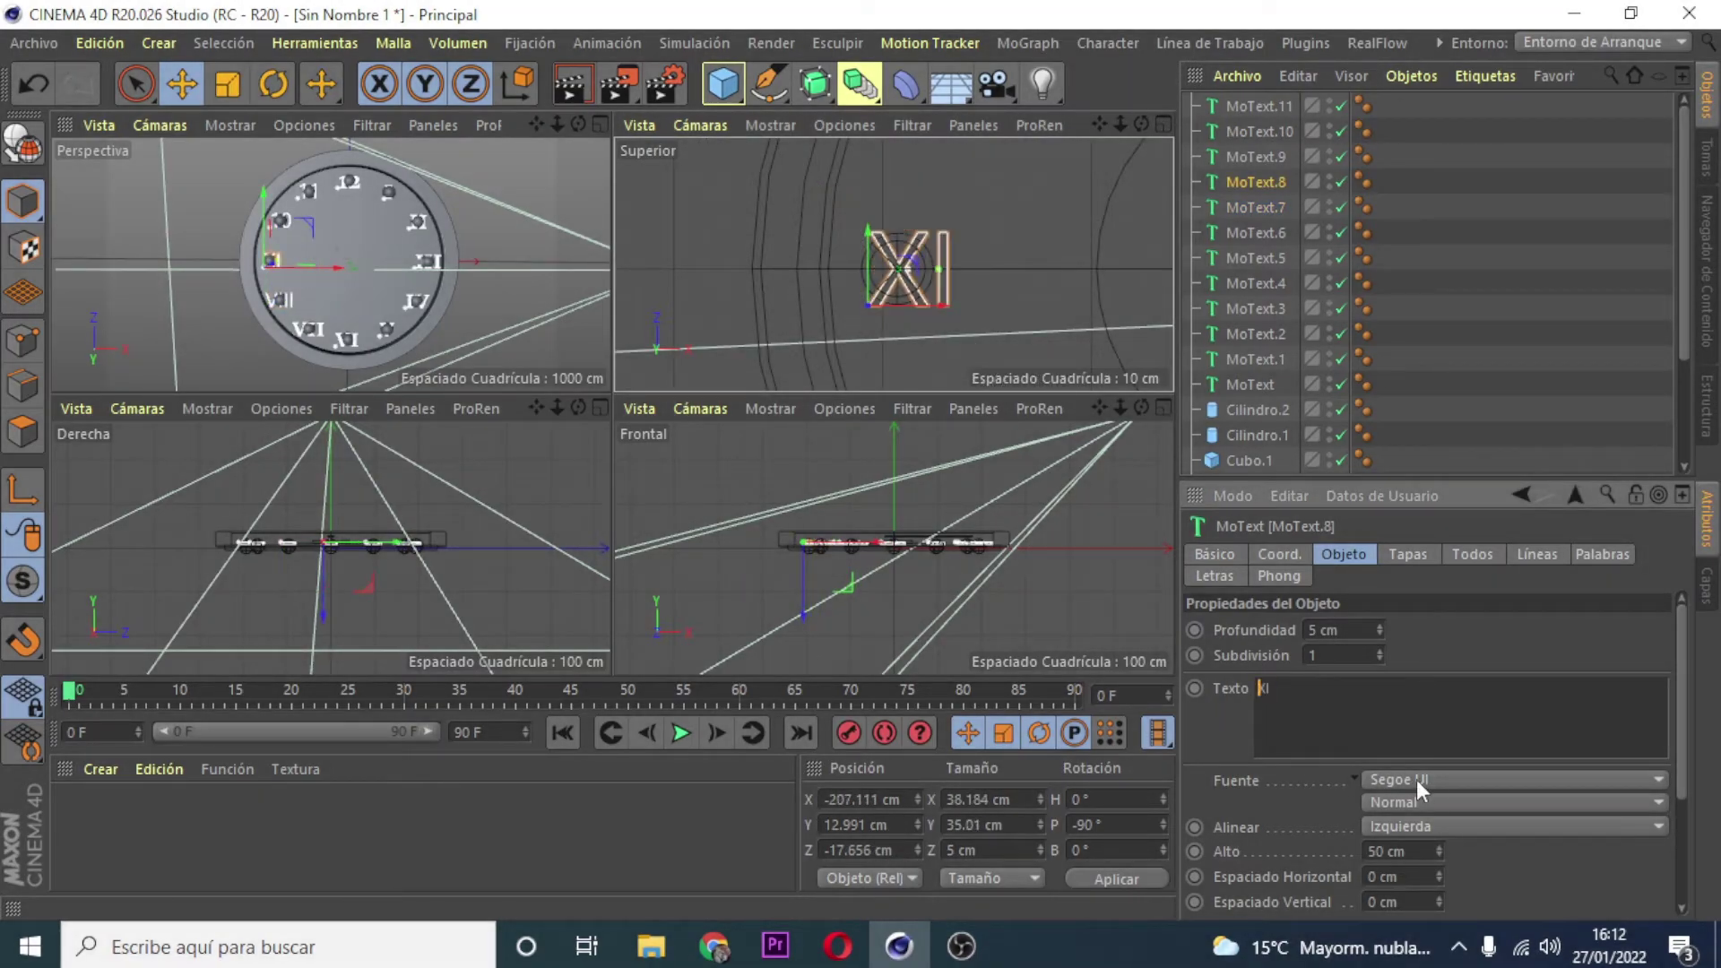
pyautogui.click(1416, 779)
# Step: Change the 10 into a Sitka Small Bold X
pyautogui.moveTo(909, 301); pyautogui.dragTo(982, 255)
pyautogui.click(914, 359)
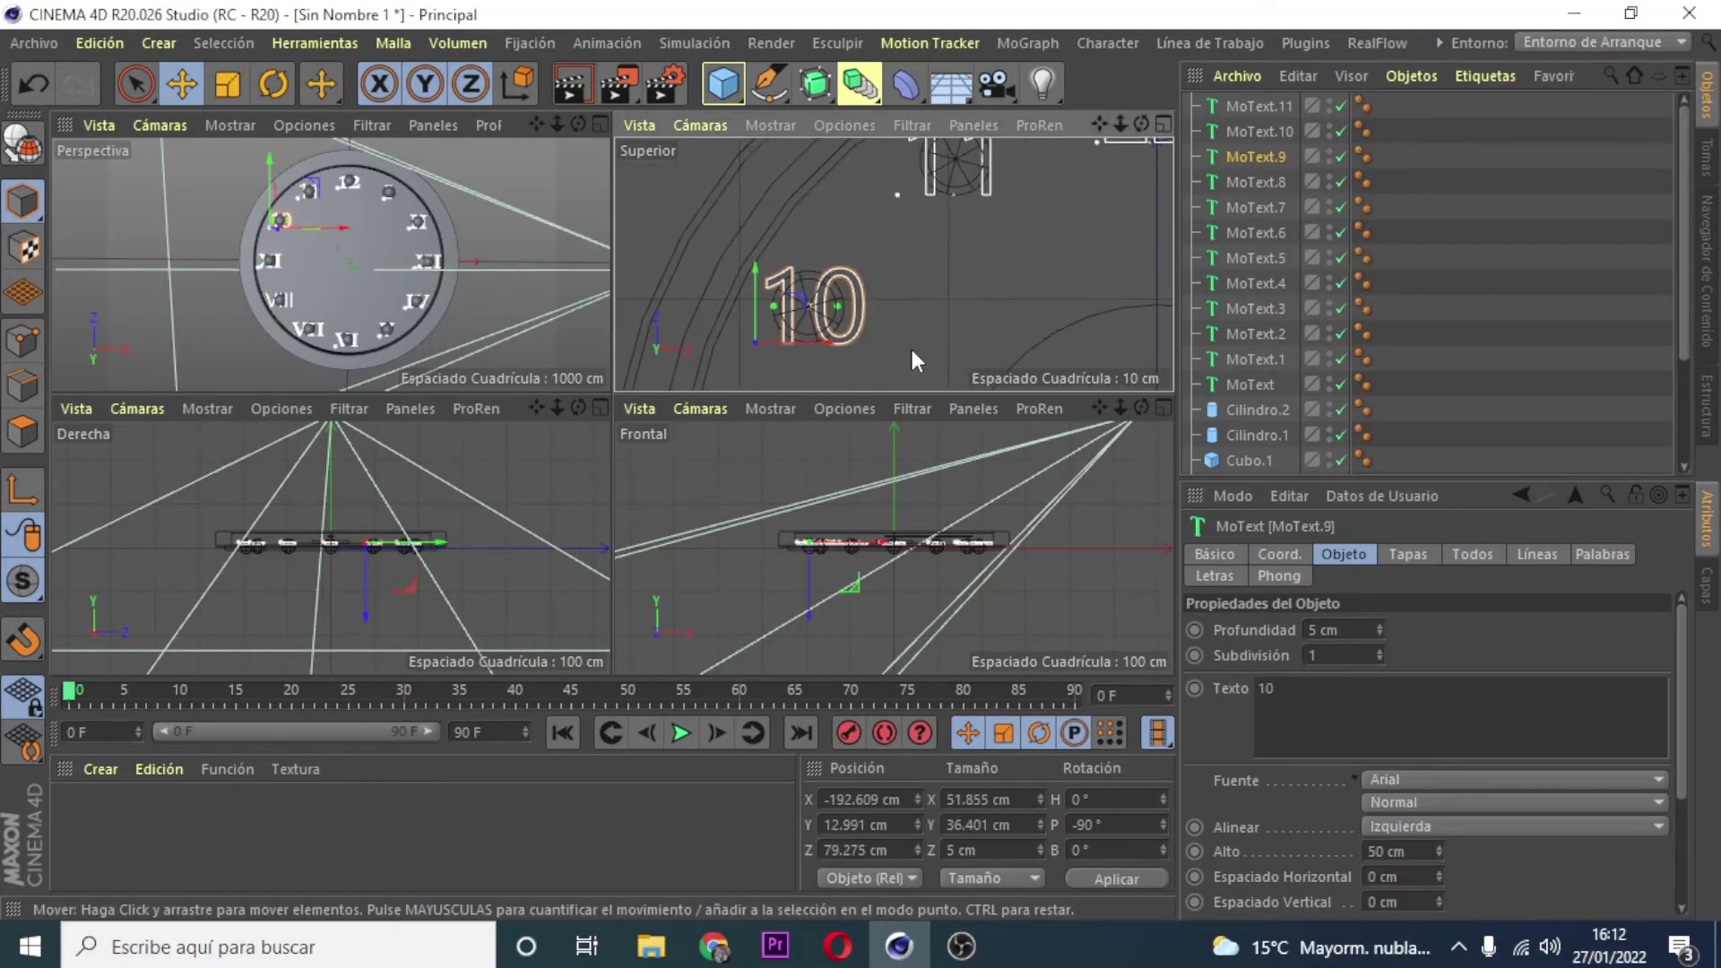
pyautogui.doubleClick(1265, 688)
pyautogui.write('X')
pyautogui.click(1515, 780)
pyautogui.click(1416, 807)
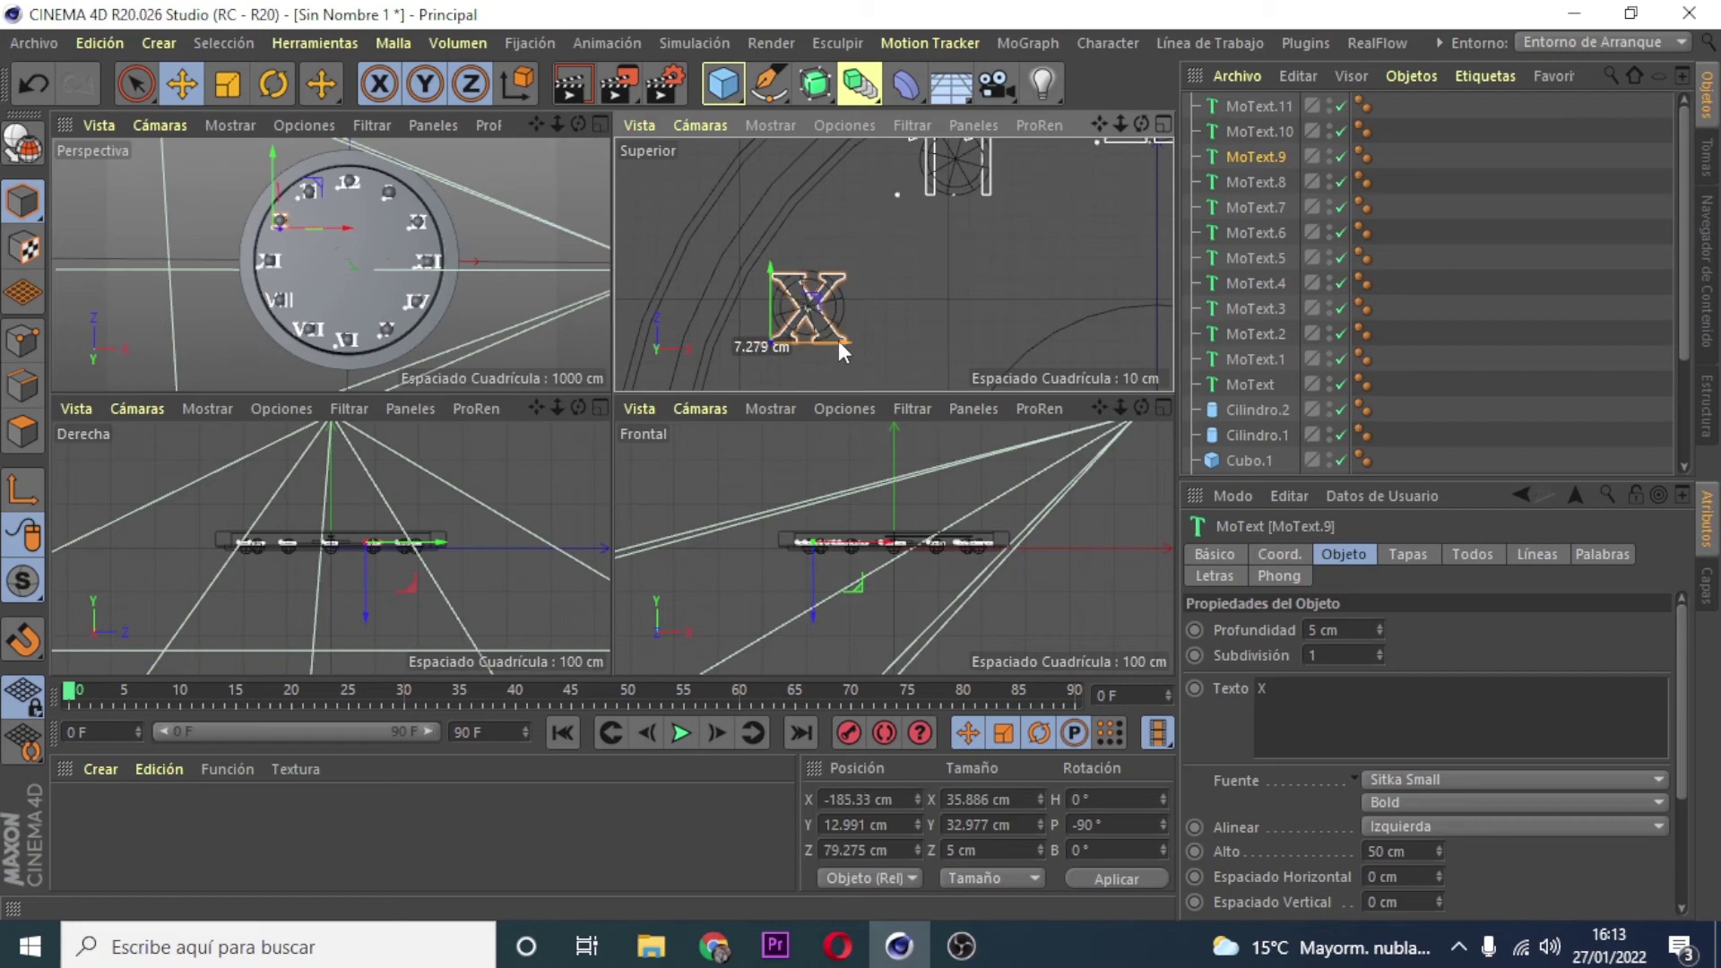
# Step: Replace the 12 numeral's text and check its font
pyautogui.moveTo(840, 349); pyautogui.dragTo(705, 538)
pyautogui.click(1026, 296)
pyautogui.doubleClick(1264, 687)
pyautogui.write('VII')
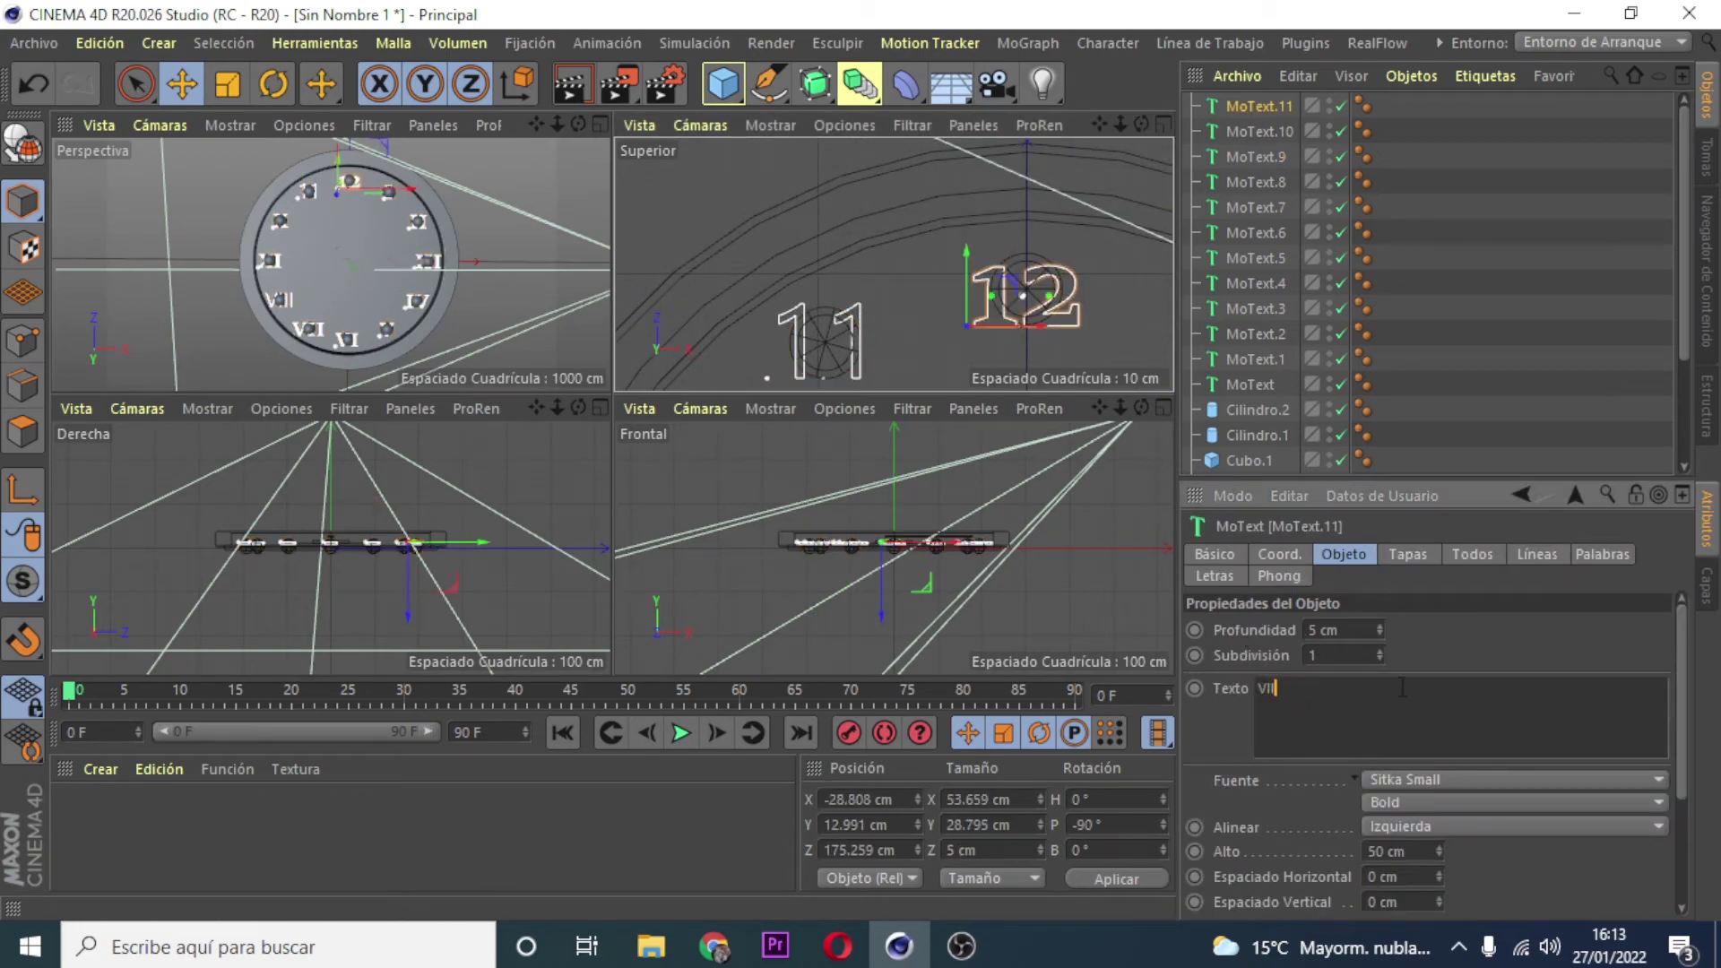
pyautogui.click(1515, 780)
pyautogui.click(1416, 282)
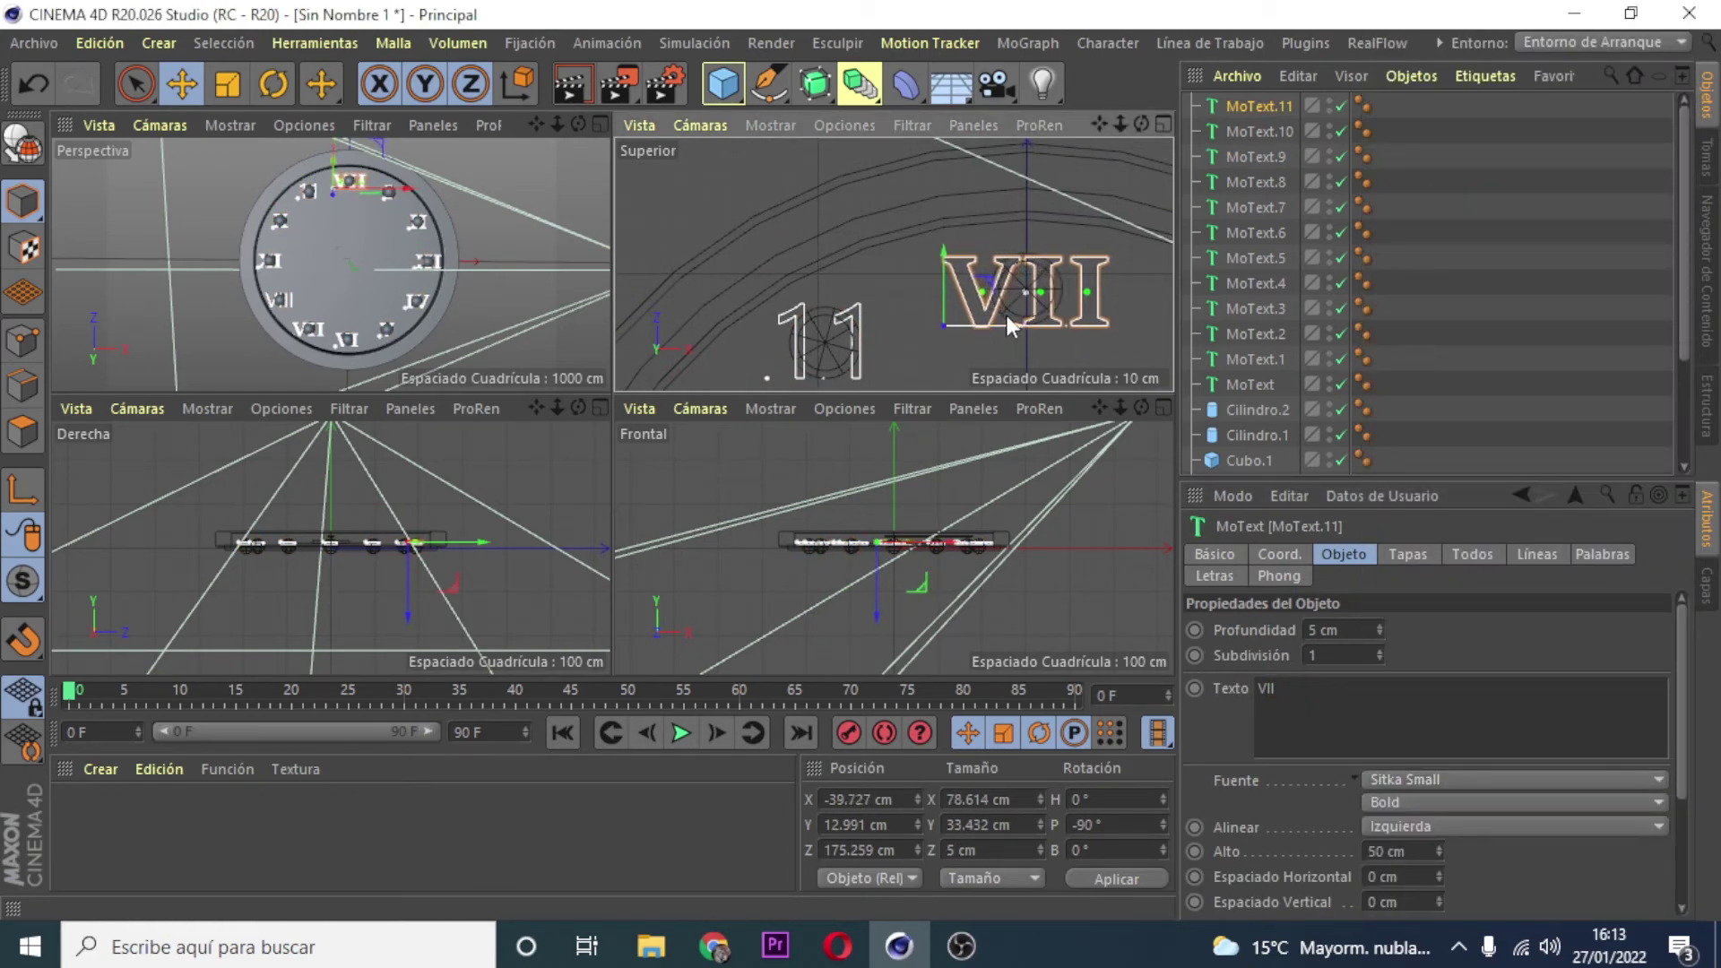
# Step: Retype the 11 numeral as VI in Sitka Small and deselect it
pyautogui.click(847, 349)
pyautogui.doubleClick(1264, 687)
pyautogui.write('VI')
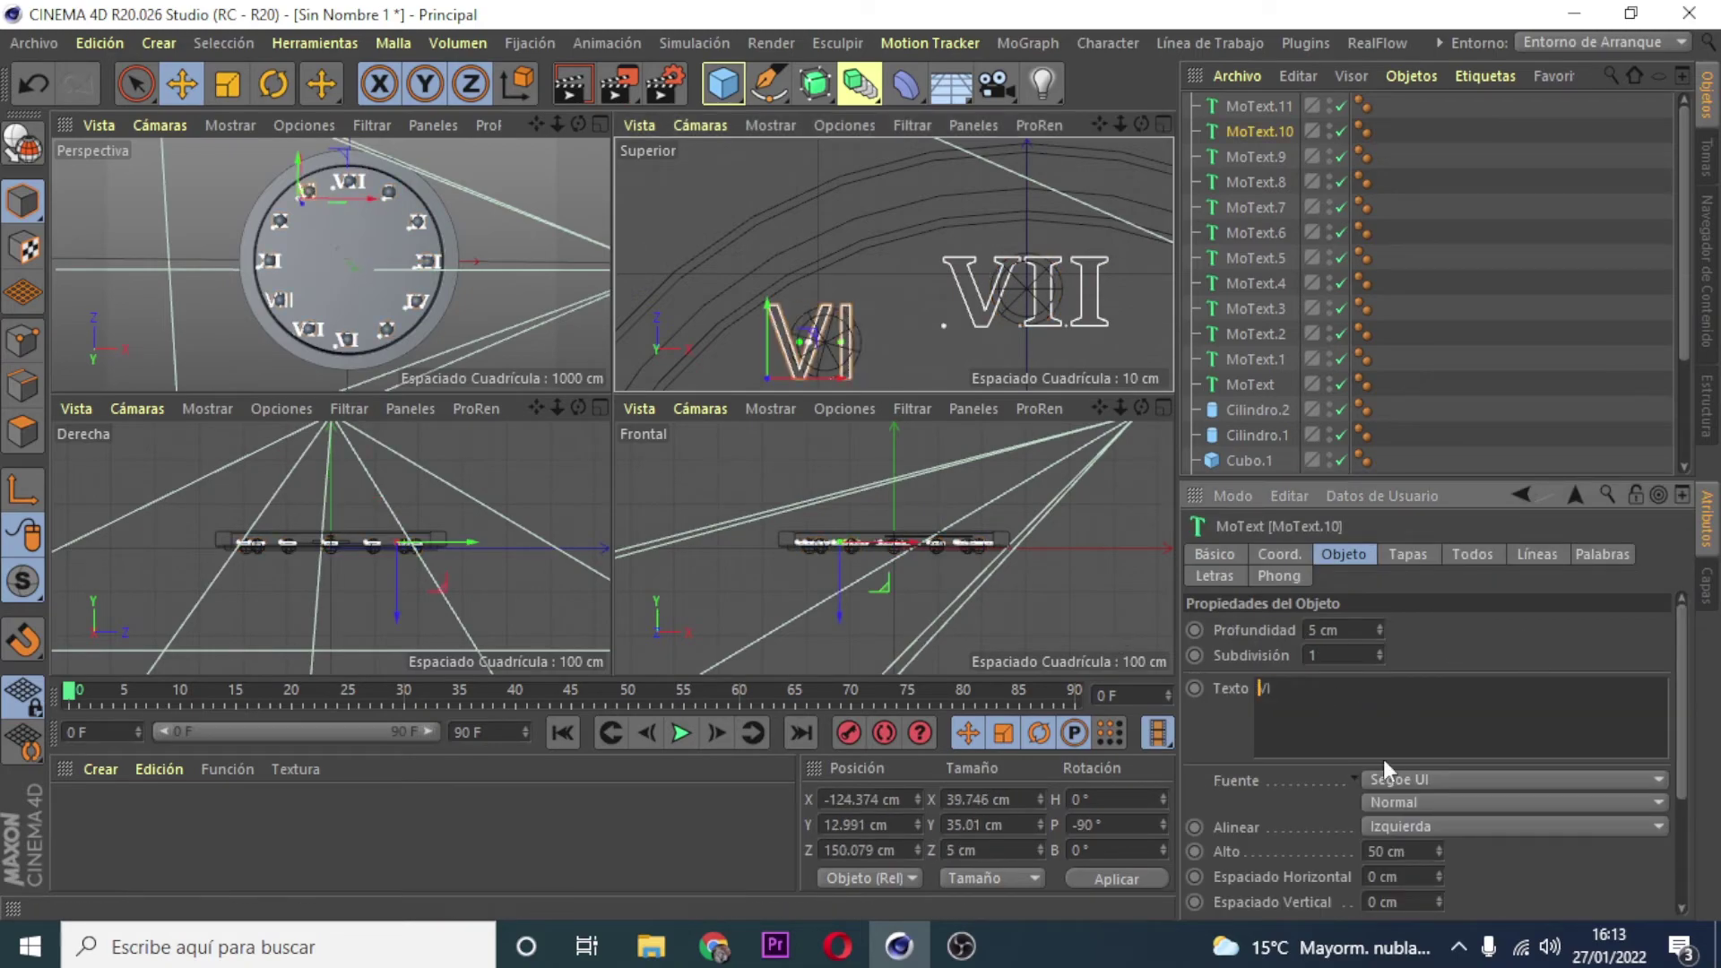
pyautogui.click(1515, 780)
pyautogui.click(1493, 297)
pyautogui.click(810, 228)
# Step: Return to a single large Perspective view of the clock
pyautogui.scroll(-2, 916, 238)
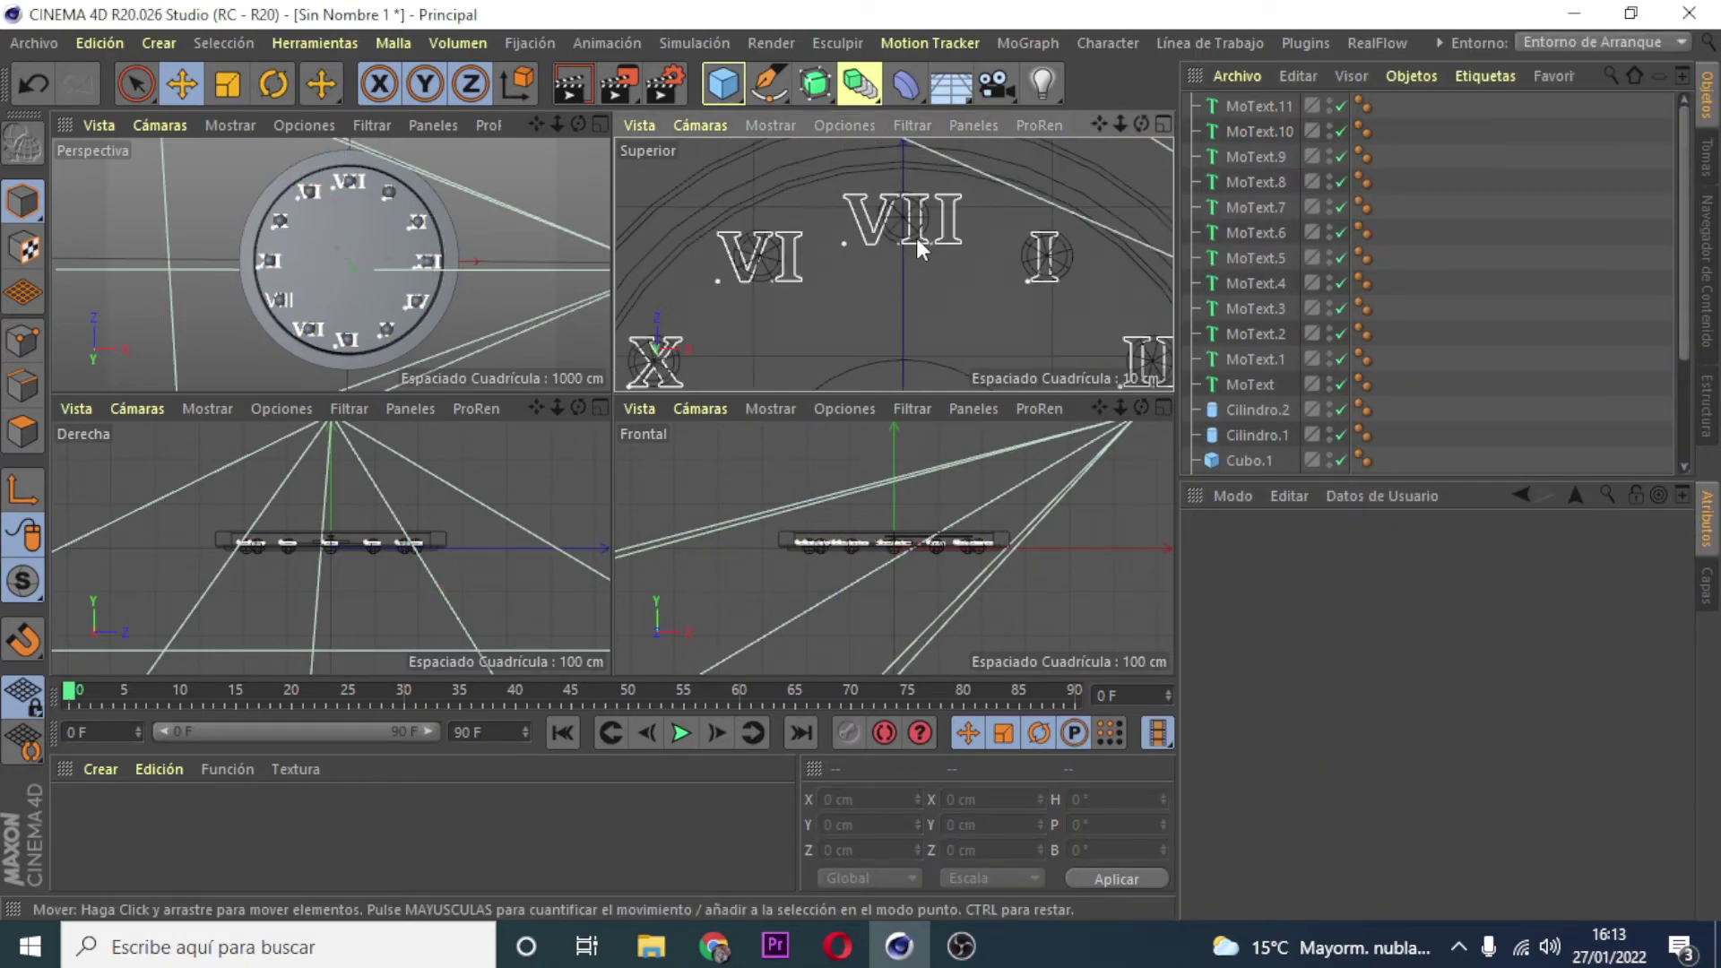
pyautogui.scroll(-2, 916, 239)
pyautogui.press('F1')
pyautogui.scroll(-3, 1326, 358)
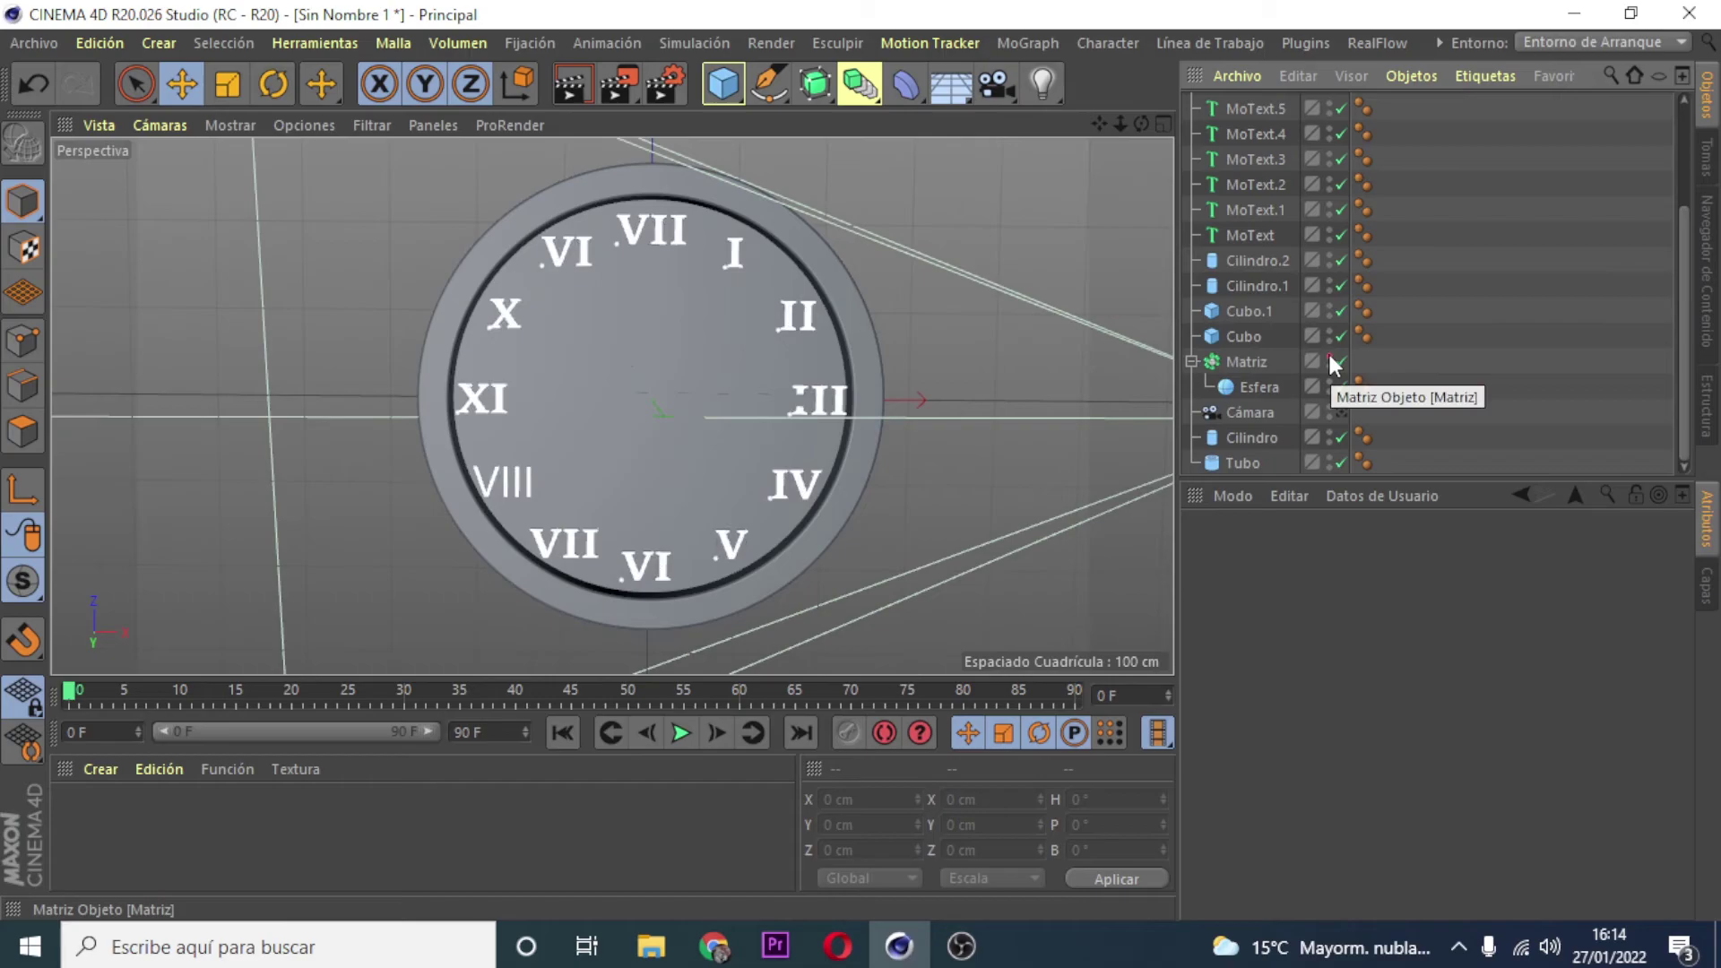
# Step: Tilt the clock view, render a Ctrl+R preview, and bring up the VIII numeral's font choices
pyautogui.click(869, 366)
pyautogui.moveTo(1141, 123)
pyautogui.mouseDown()
pyautogui.moveTo(1111, 175)
pyautogui.moveTo(912, 362)
pyautogui.mouseUp()
pyautogui.click(856, 383)
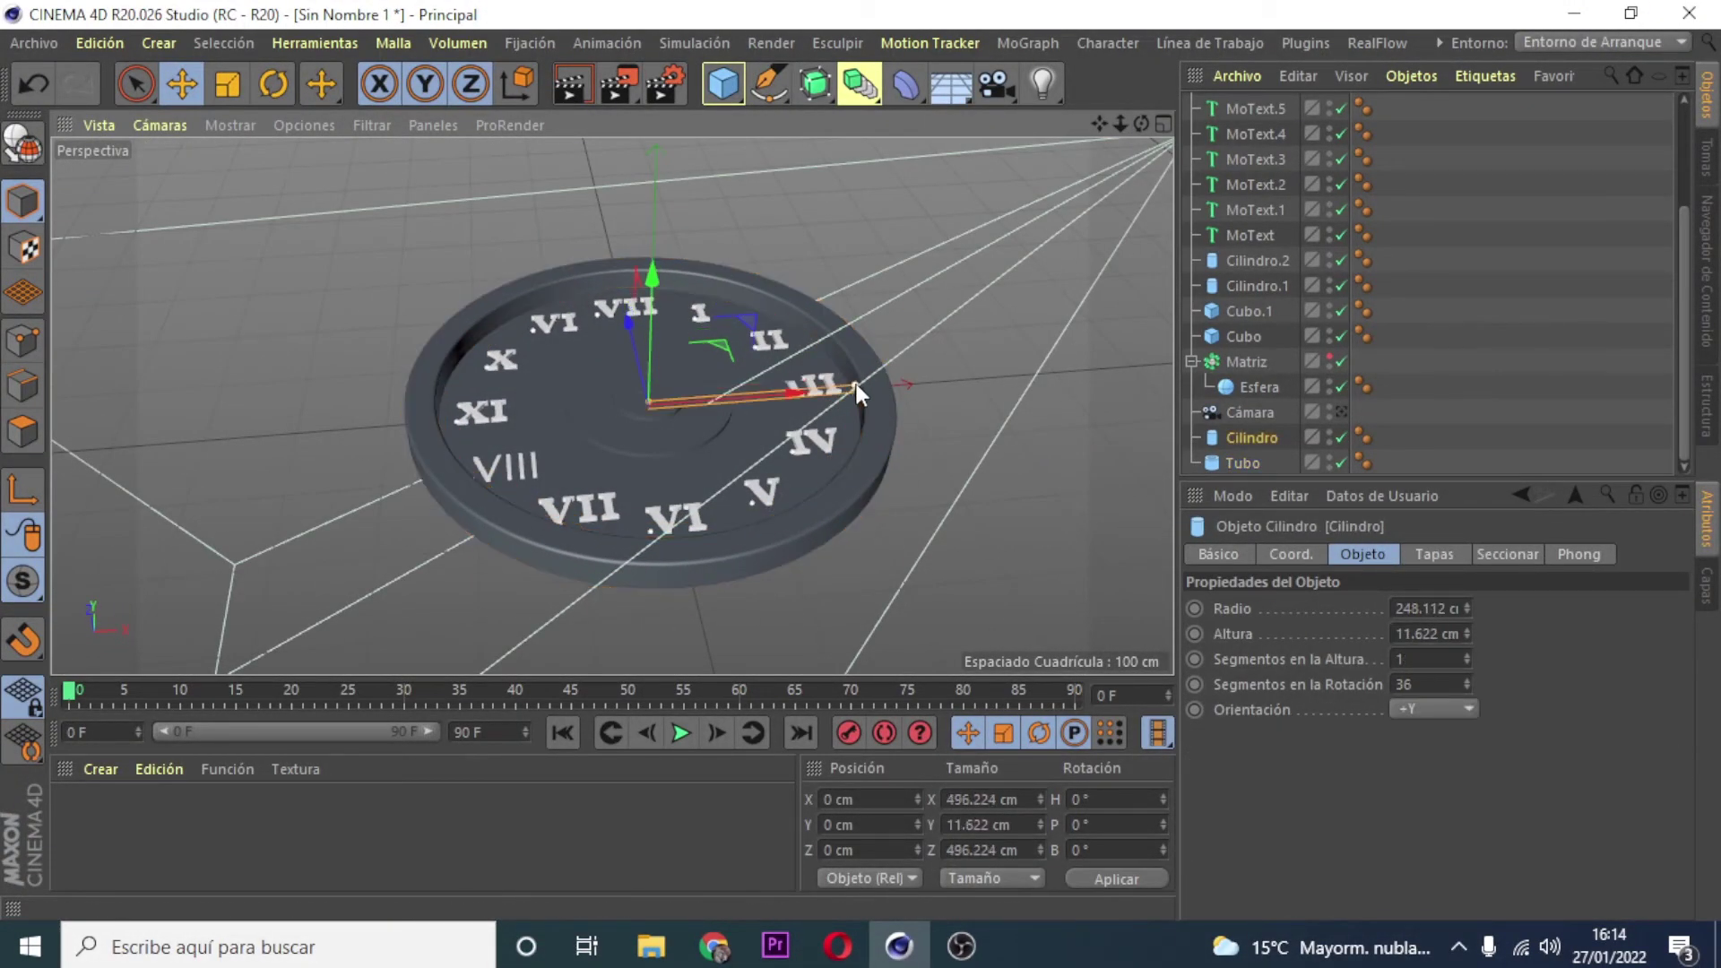
pyautogui.click(1344, 423)
pyautogui.moveTo(1121, 123)
pyautogui.mouseDown()
pyautogui.moveTo(612, 405)
pyautogui.moveTo(1099, 124)
pyautogui.mouseUp()
pyautogui.hotkey('ctrl', 'r')
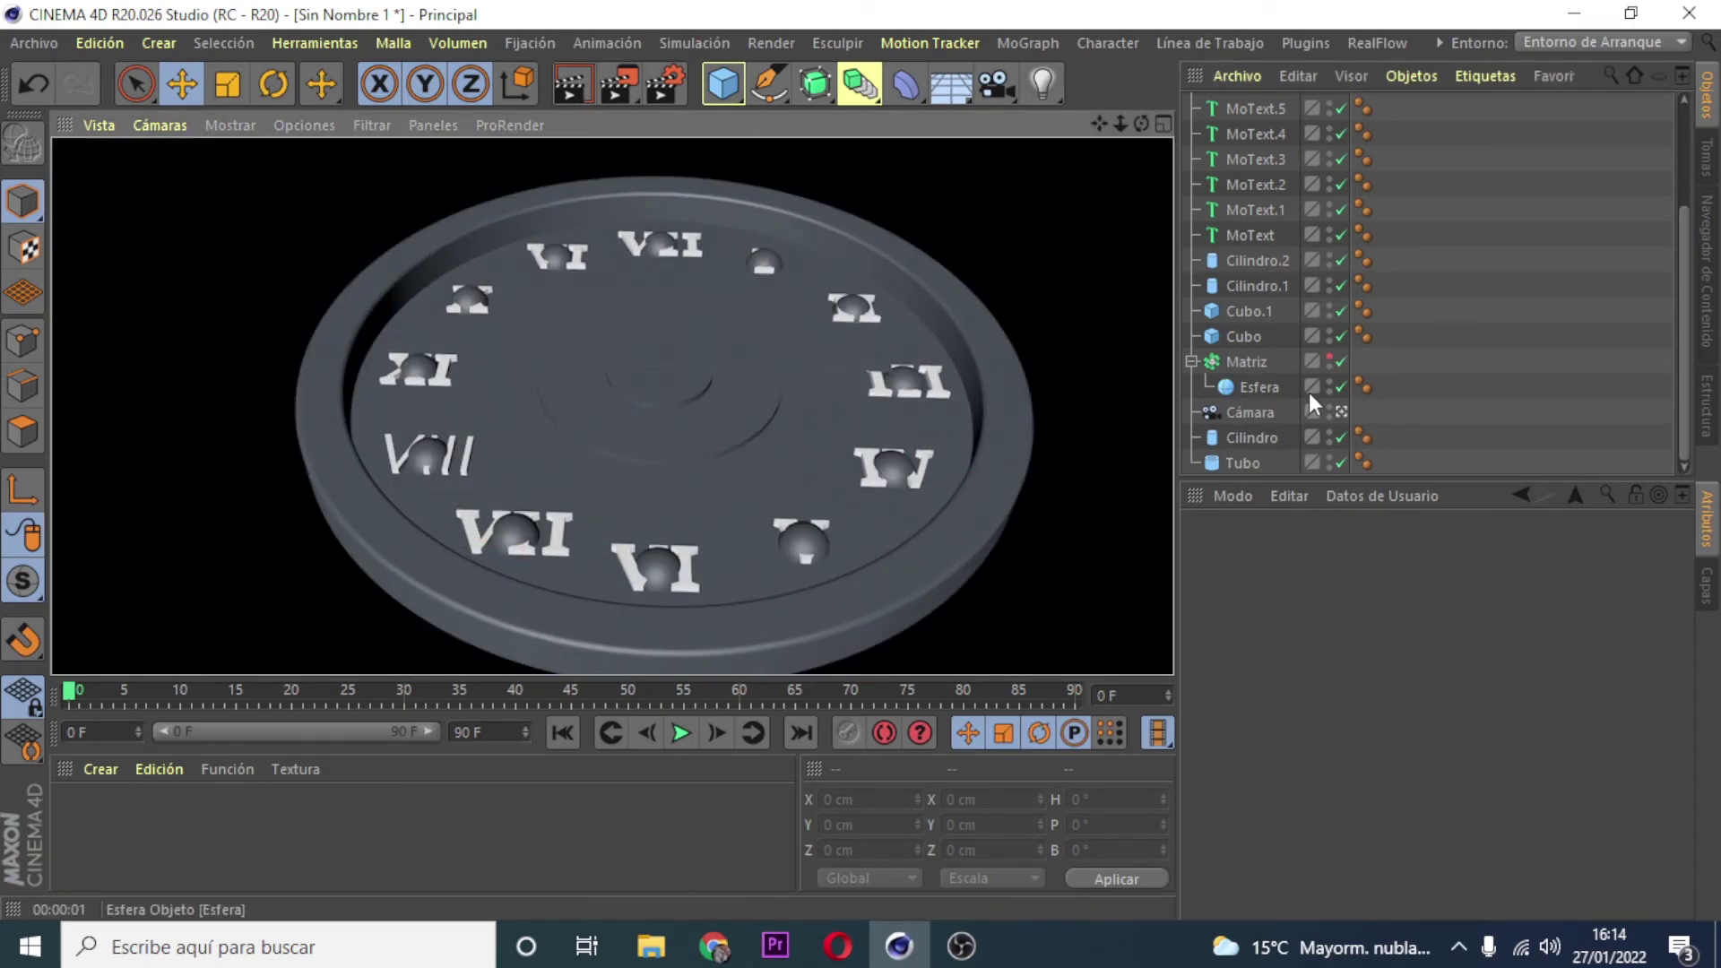
pyautogui.click(429, 453)
pyautogui.click(1425, 780)
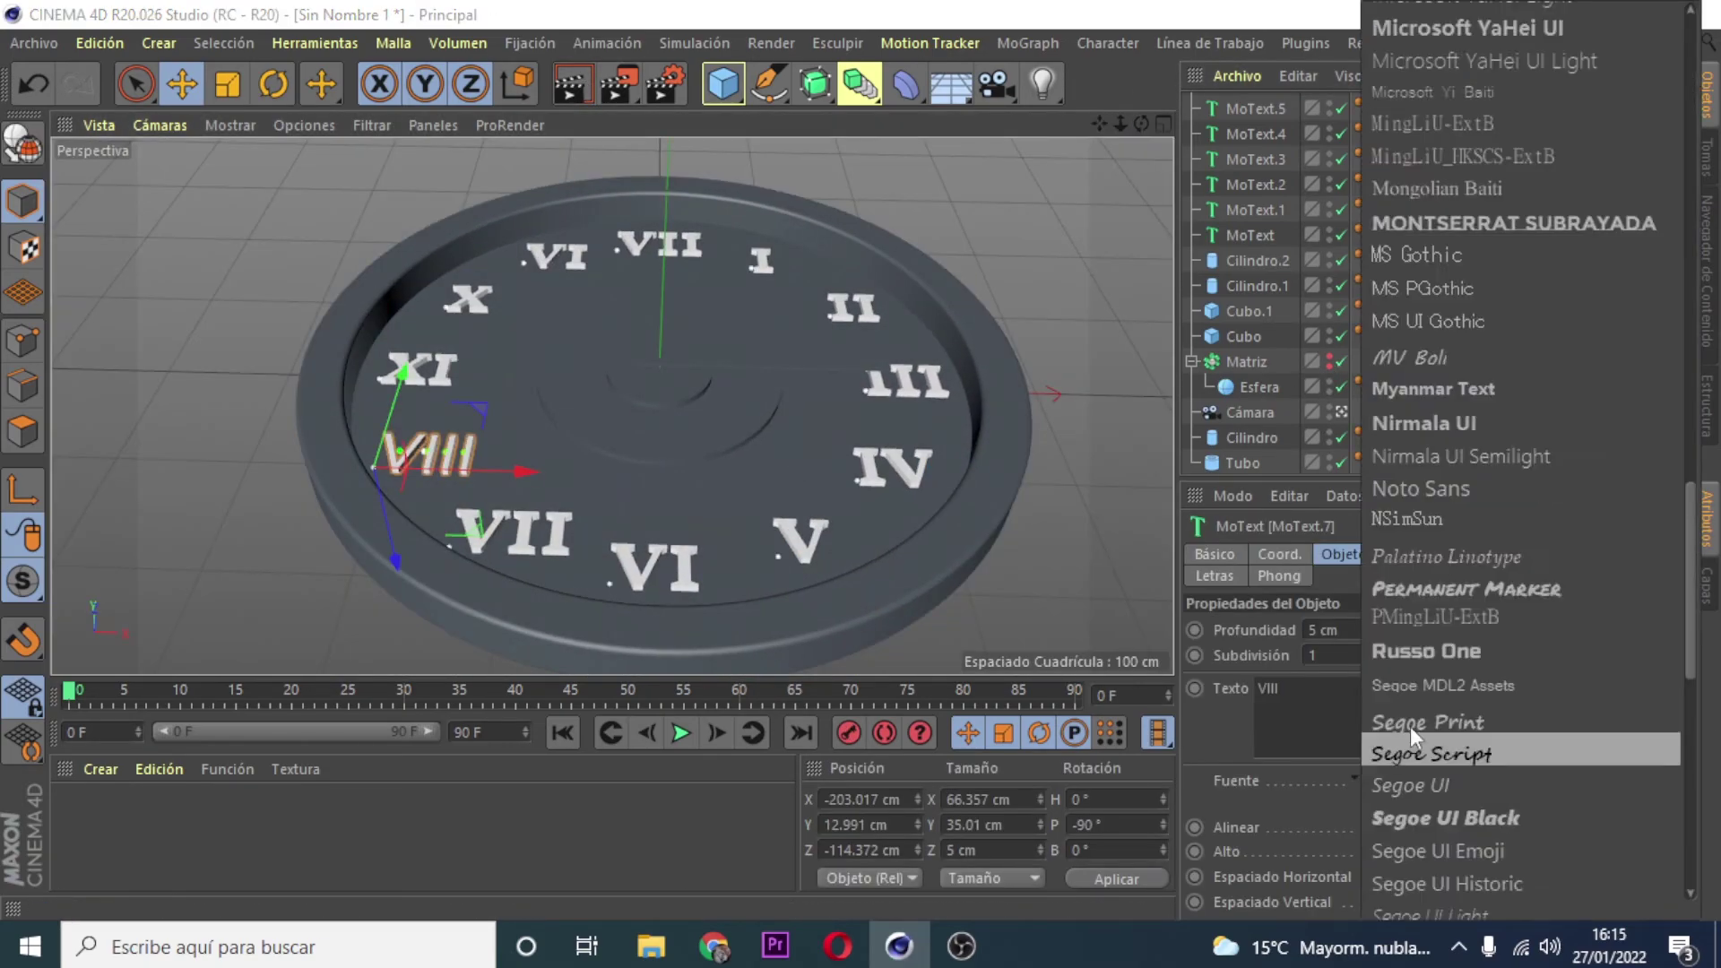